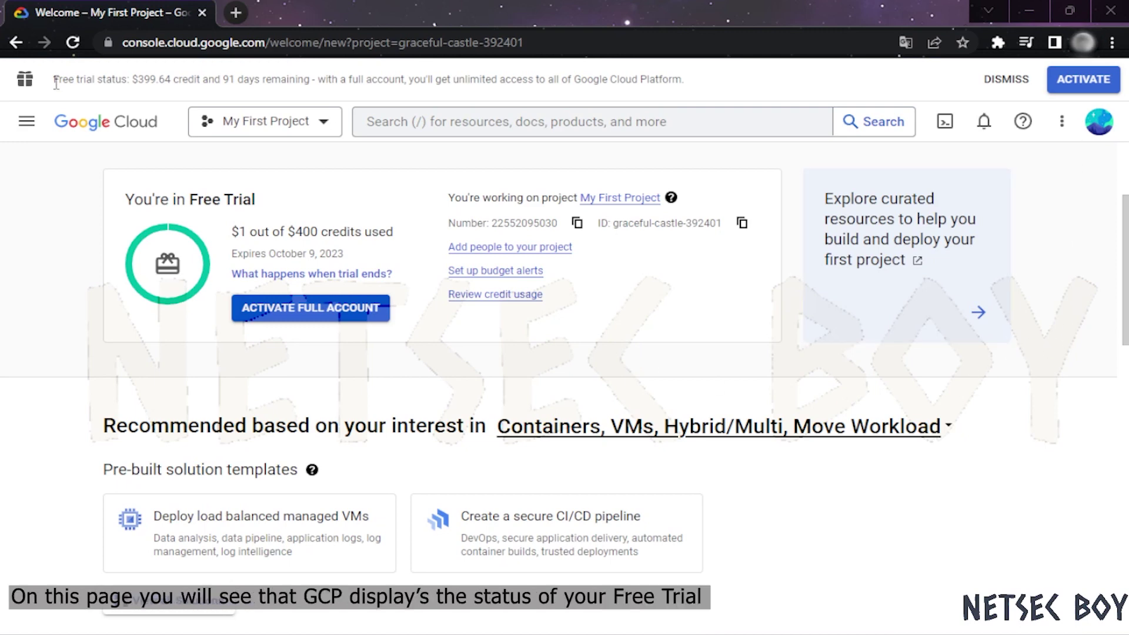
# Review the free-trial status: the You're in Free Trial heading and $1 credits used
pyautogui.moveTo(53, 78); pyautogui.dragTo(693, 84)
pyautogui.click(694, 83)
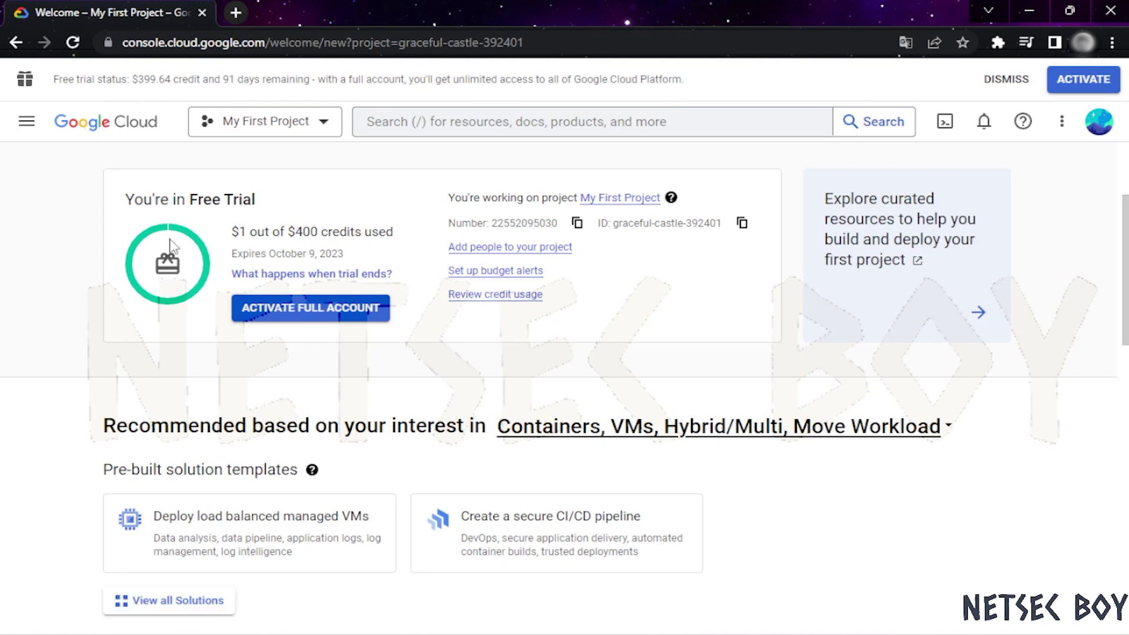
pyautogui.moveTo(129, 200); pyautogui.dragTo(305, 215)
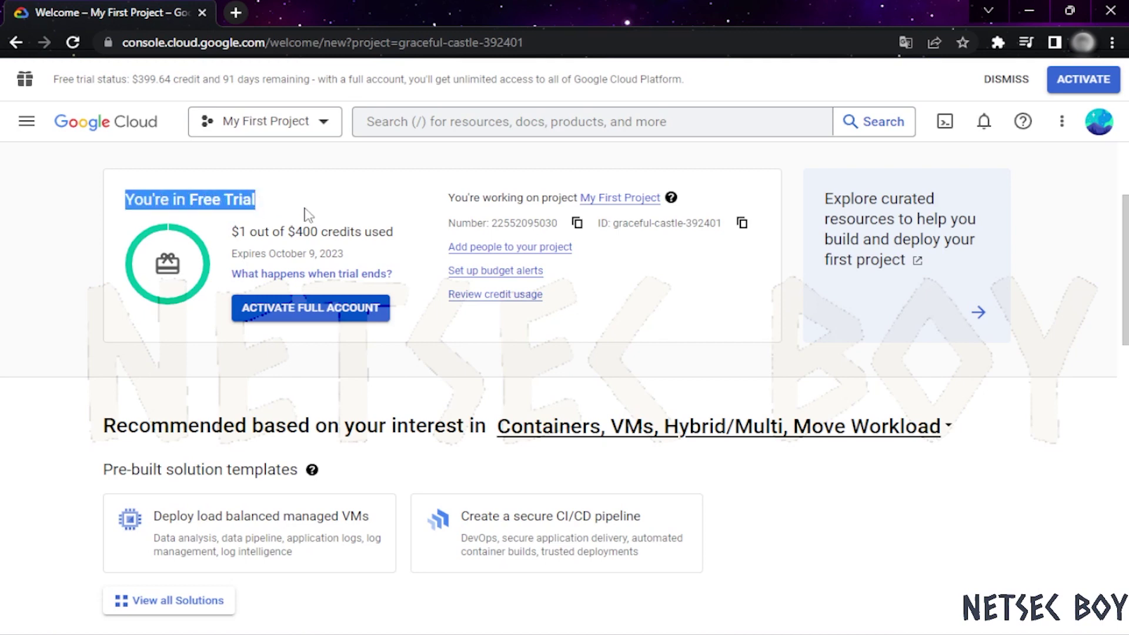
pyautogui.click(305, 214)
pyautogui.moveTo(238, 233); pyautogui.dragTo(248, 231)
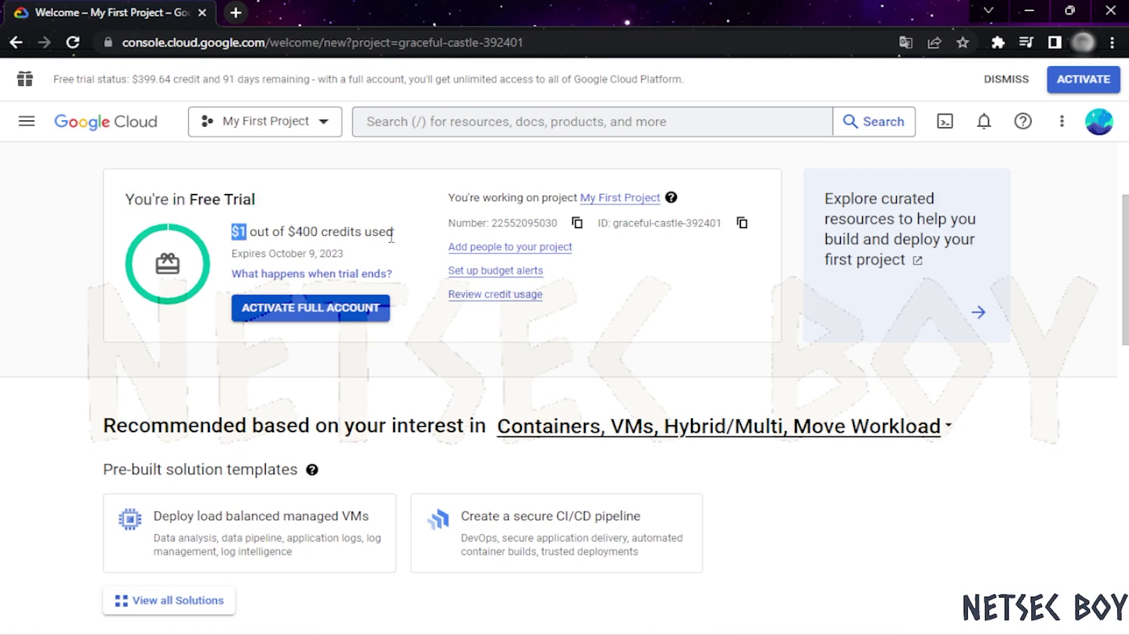
pyautogui.click(428, 230)
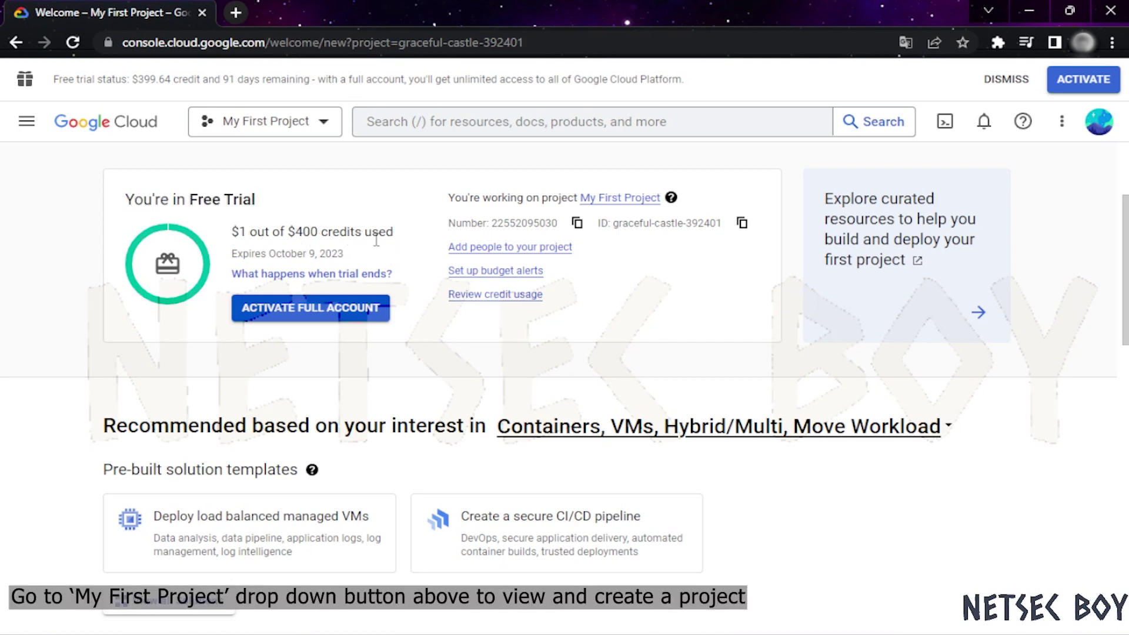
# Check My First Project's ancestry in the project selector, then start a new project
pyautogui.click(324, 124)
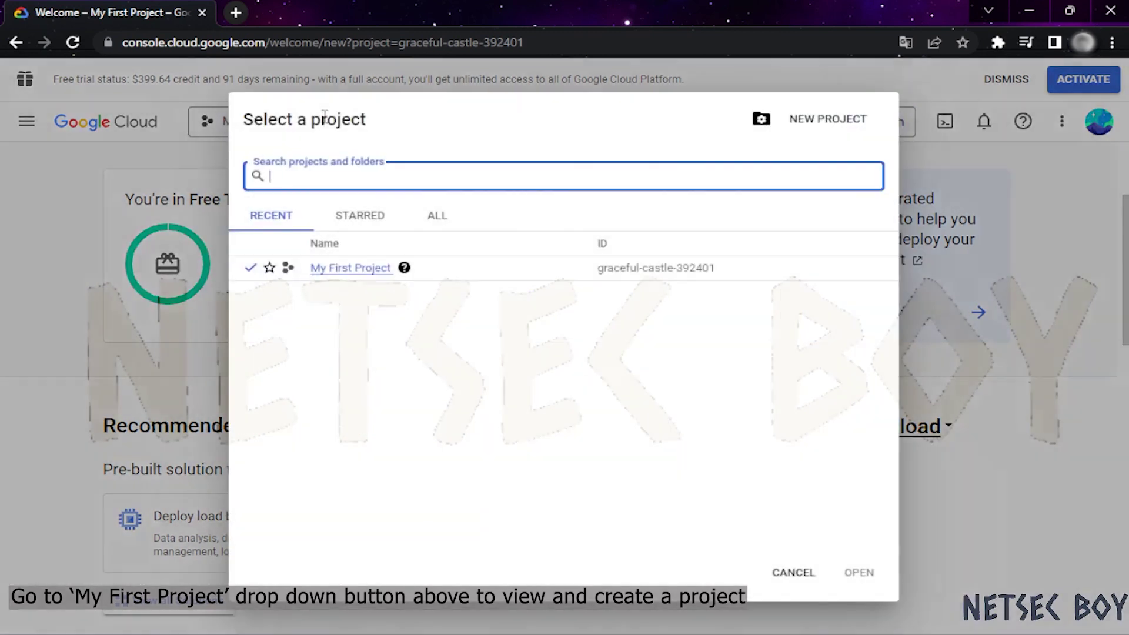
pyautogui.click(403, 269)
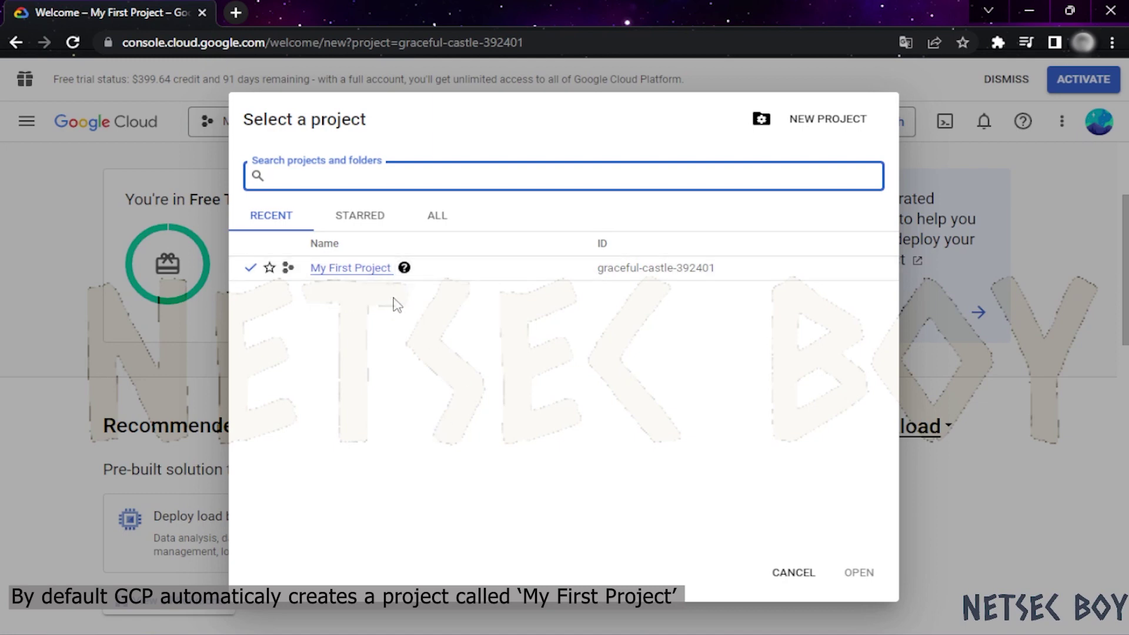
pyautogui.click(647, 400)
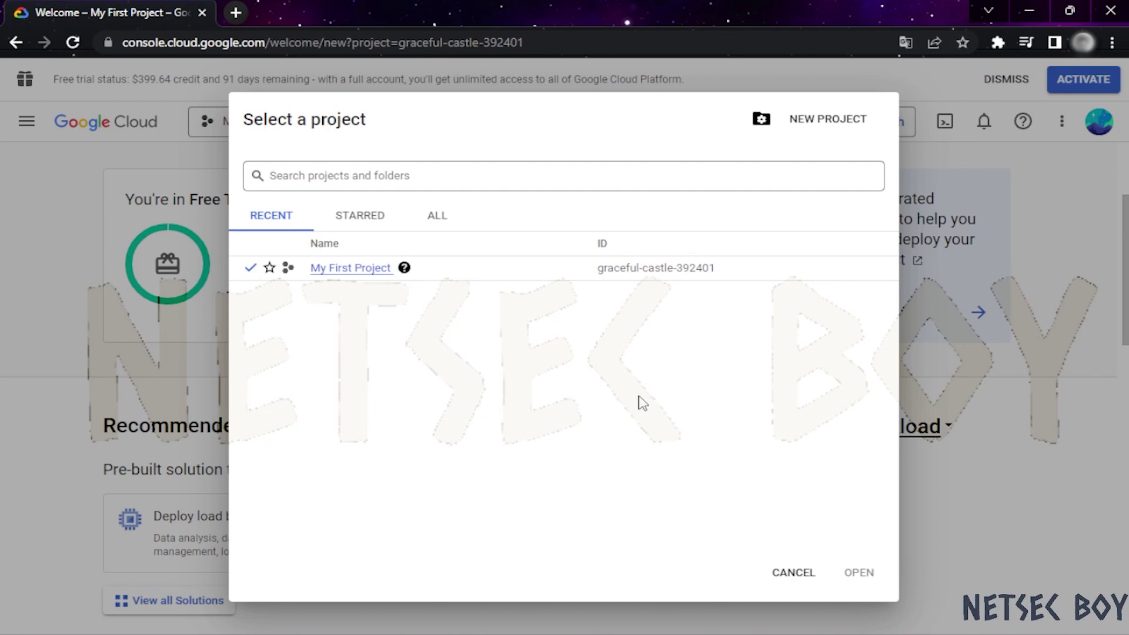
pyautogui.click(835, 128)
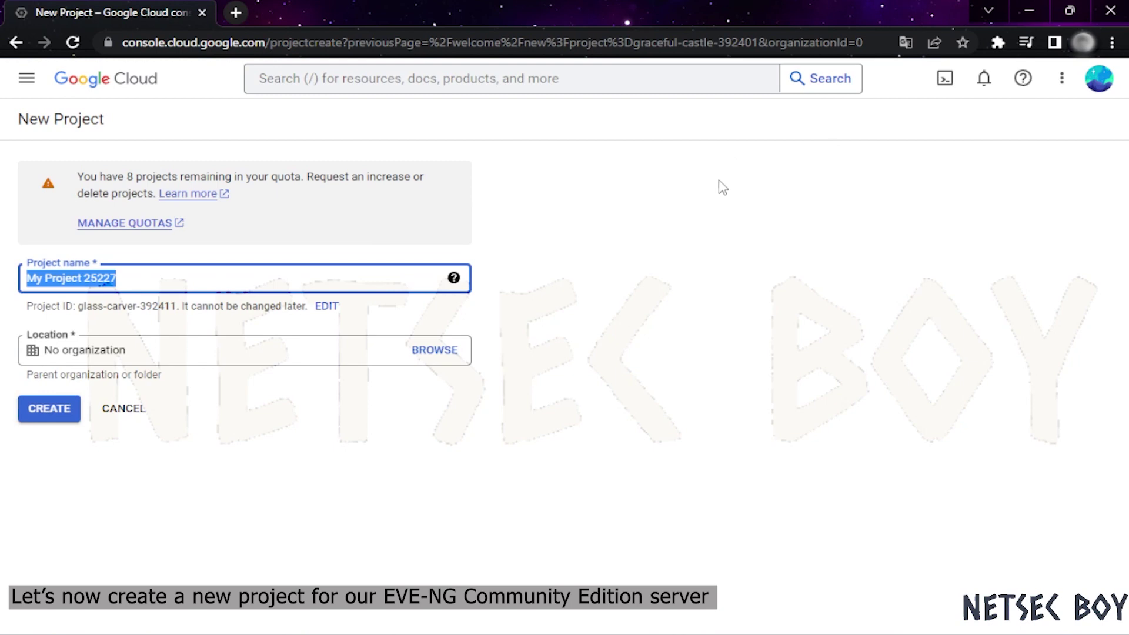
# Replace the default project name with 'EVE-NG Cloud' and create the project
pyautogui.click(191, 285)
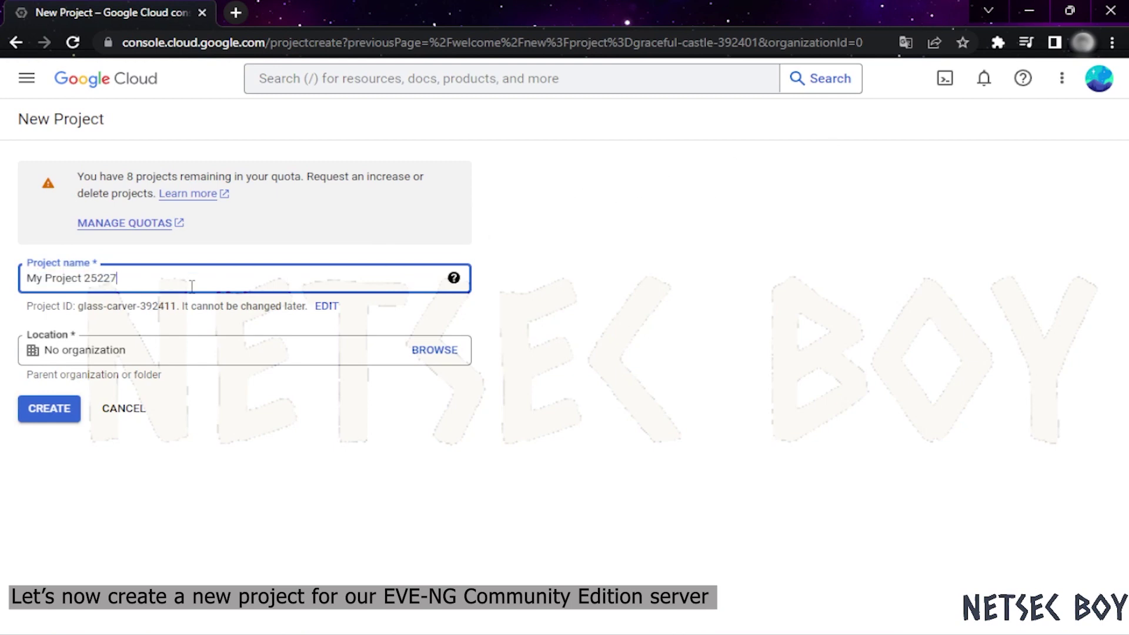
pyautogui.moveTo(202, 280); pyautogui.dragTo(24, 280)
pyautogui.press('BackSpace')
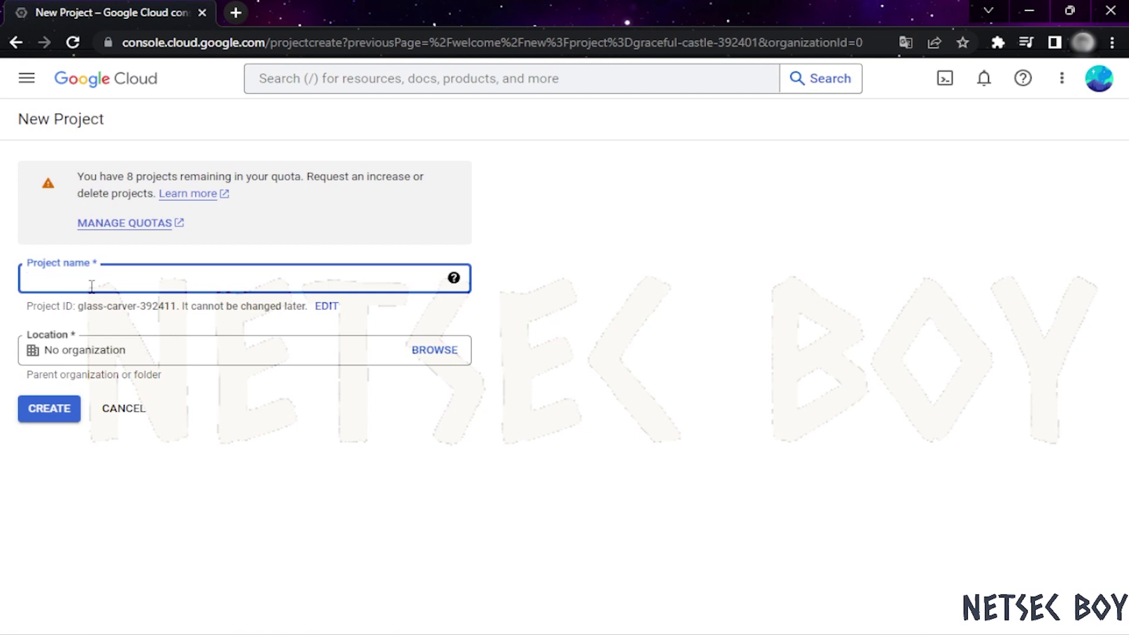
pyautogui.write('EVE-NG ')
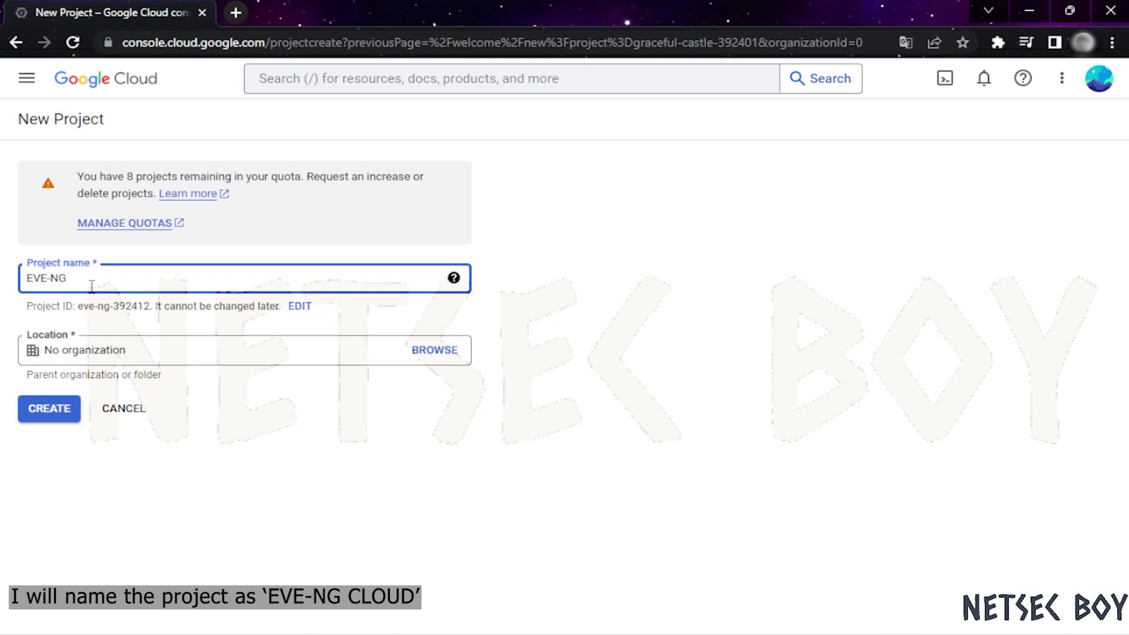
pyautogui.write('Cl')
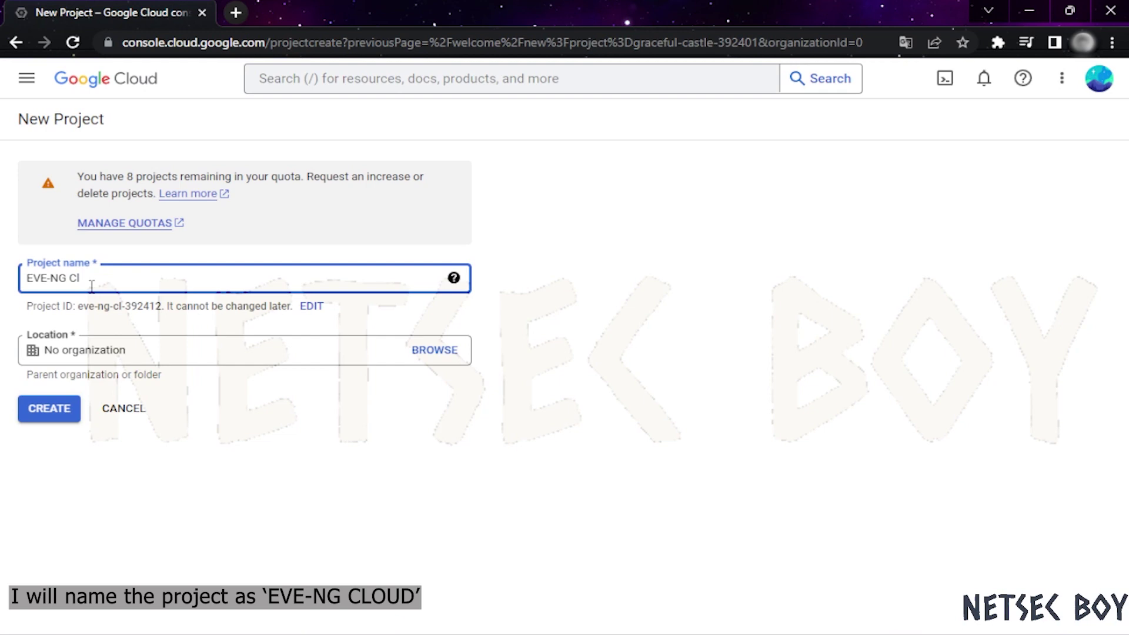
pyautogui.write('ou')
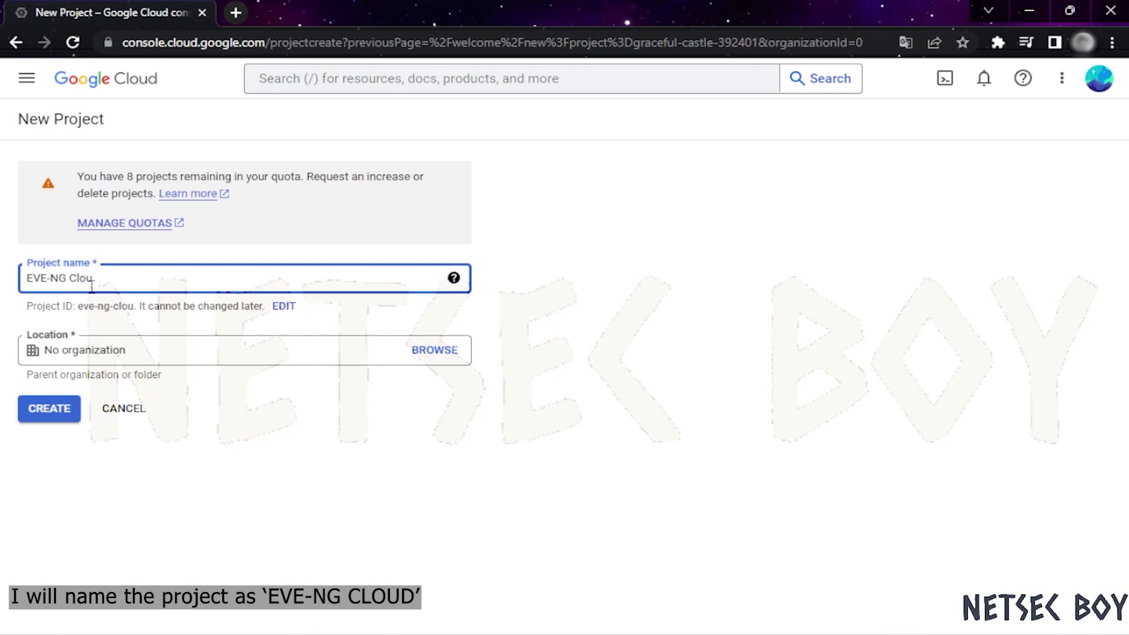
pyautogui.write('d')
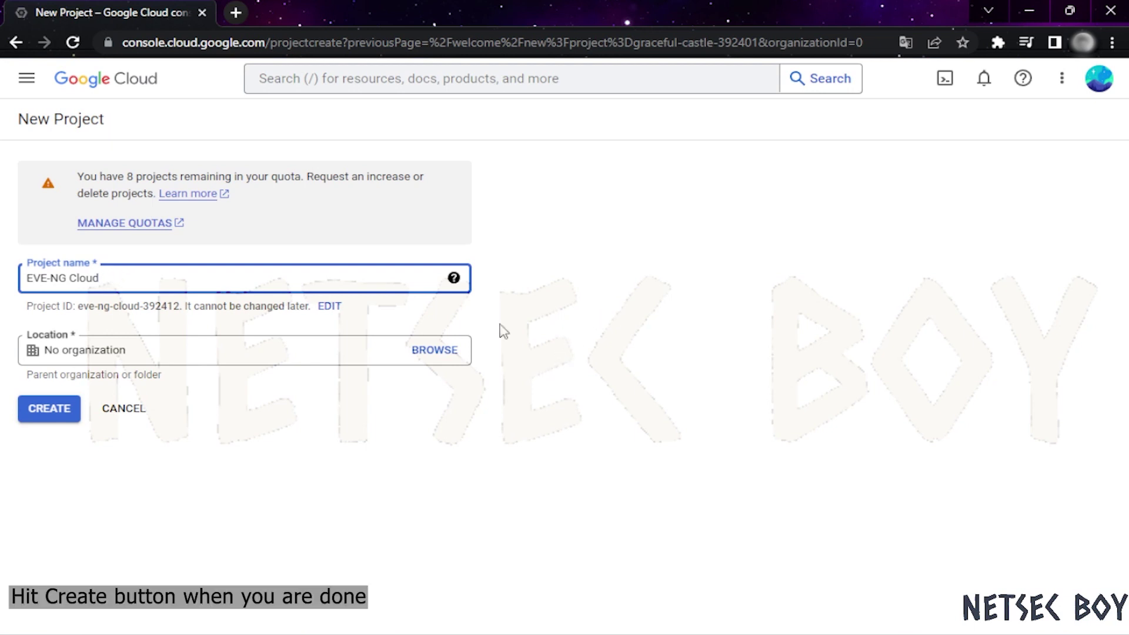
pyautogui.click(53, 409)
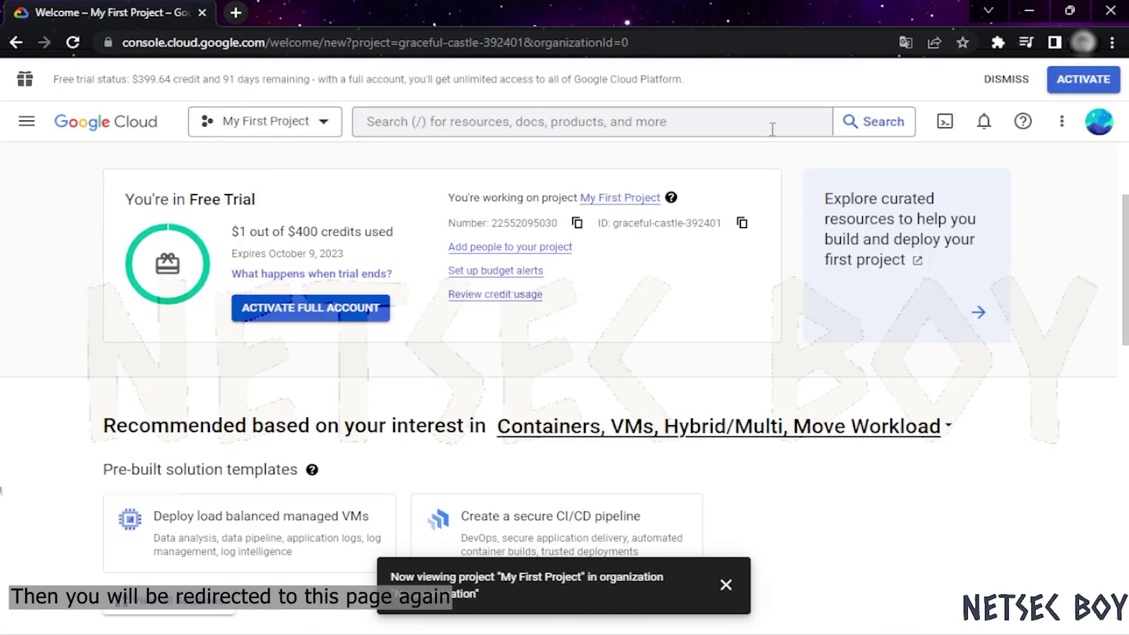
# Switch the console to the EVE-NG Cloud project from the project selector
pyautogui.click(267, 122)
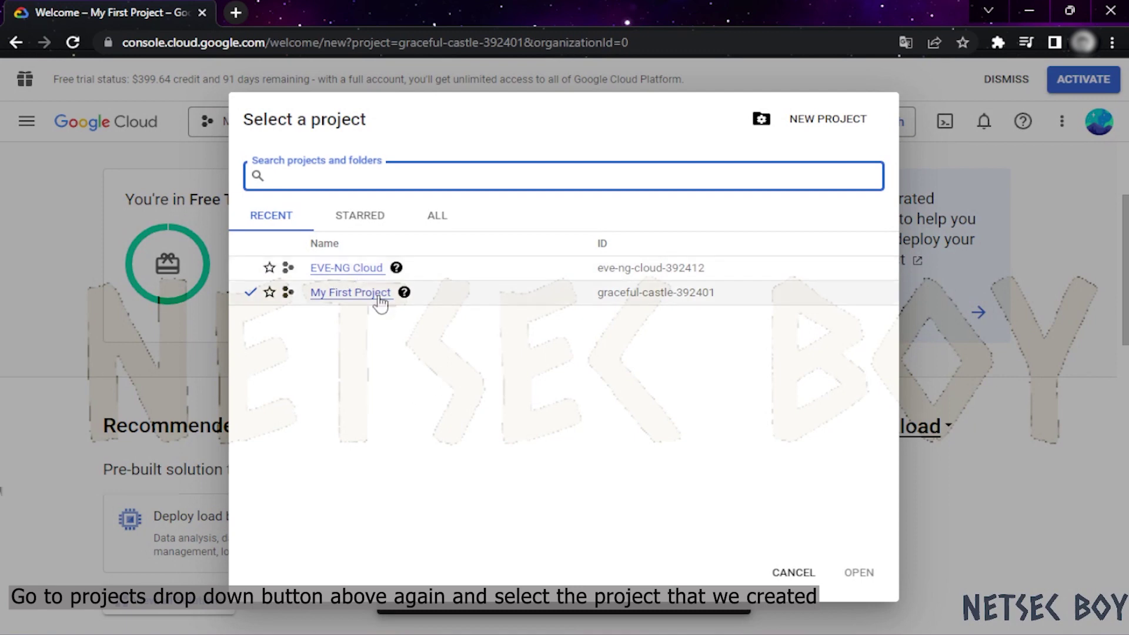
pyautogui.click(365, 273)
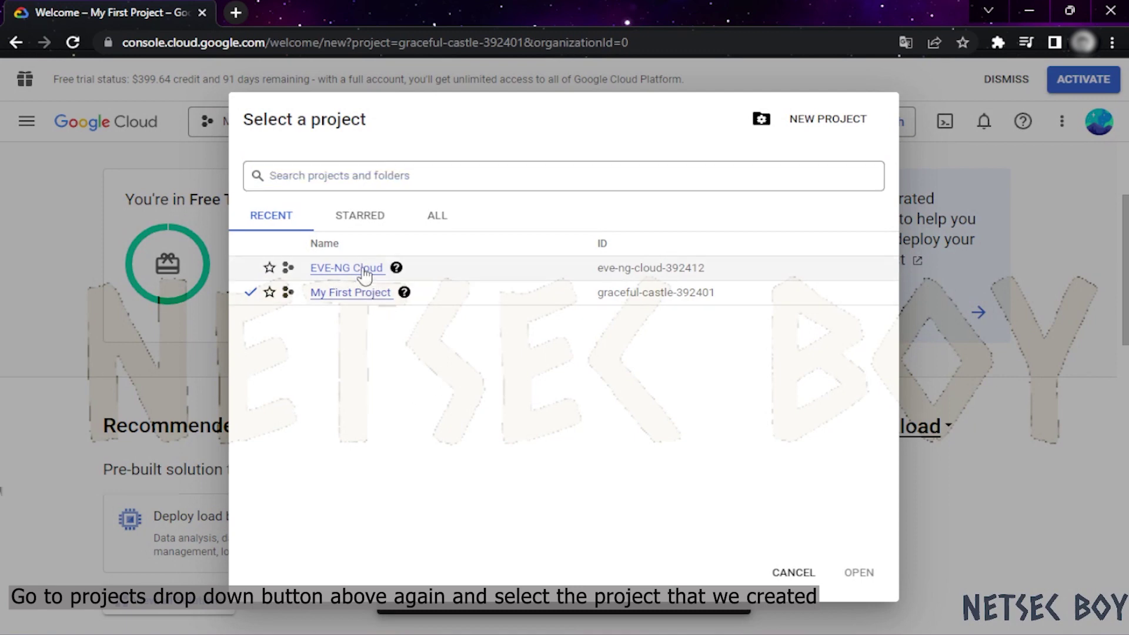
pyautogui.click(364, 270)
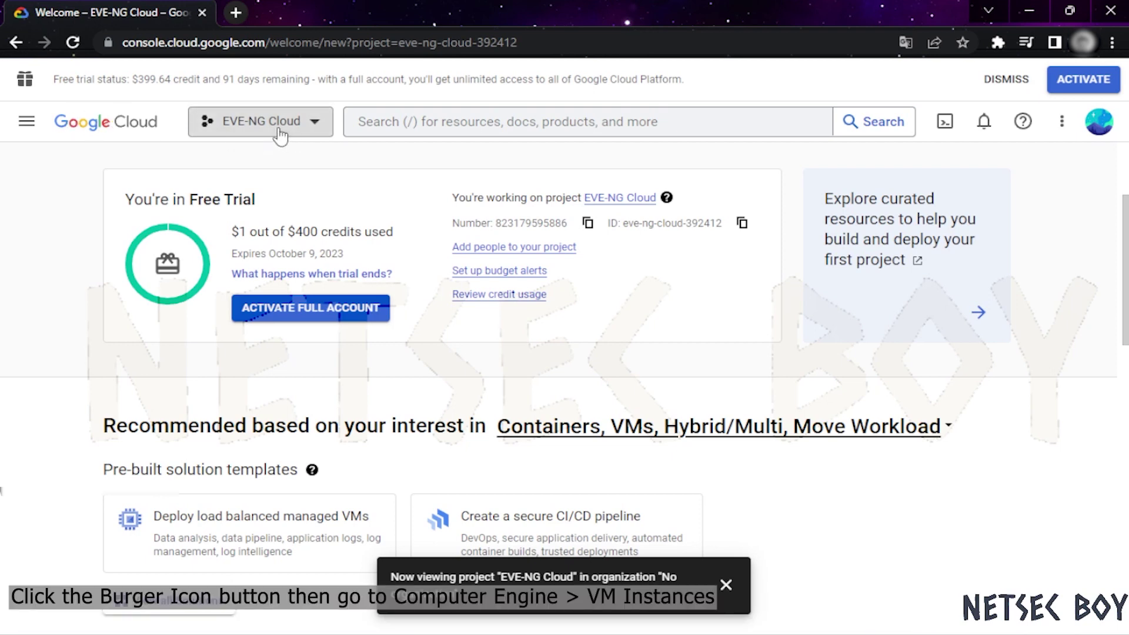
pyautogui.click(18, 125)
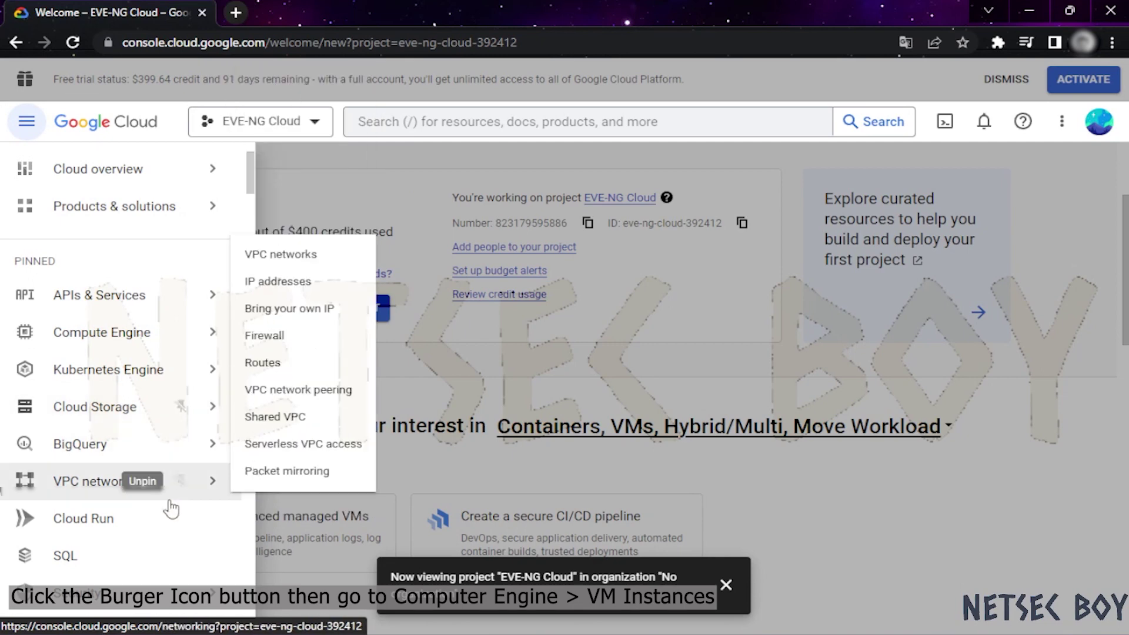
# Go to Compute Engine > VM instances and enable the Compute Engine API
pyautogui.moveTo(165, 341)
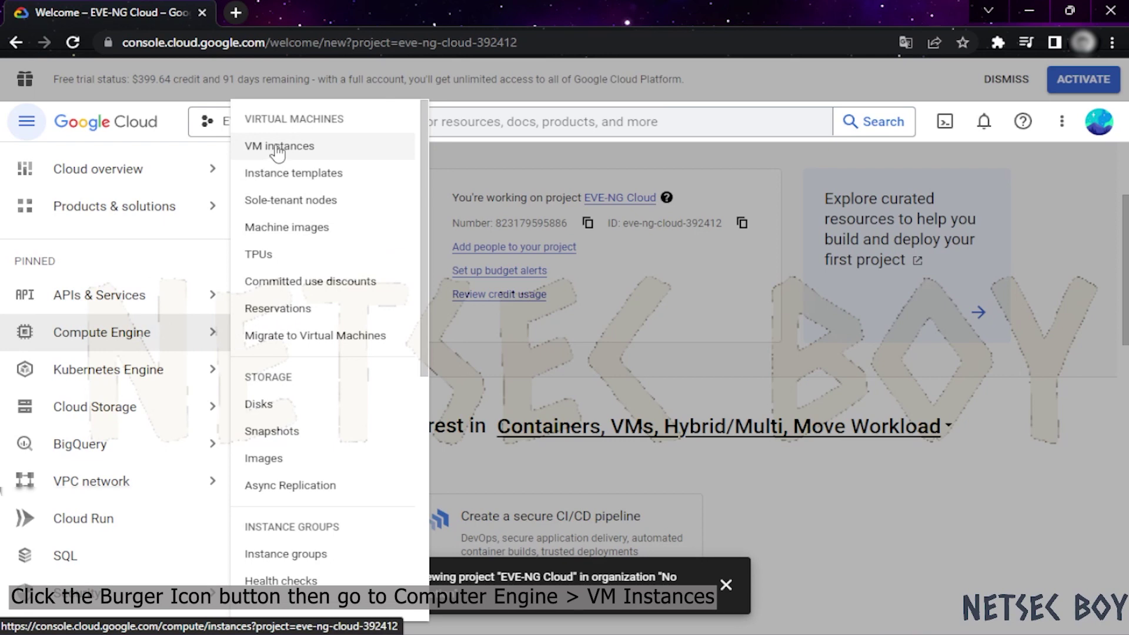
pyautogui.click(332, 150)
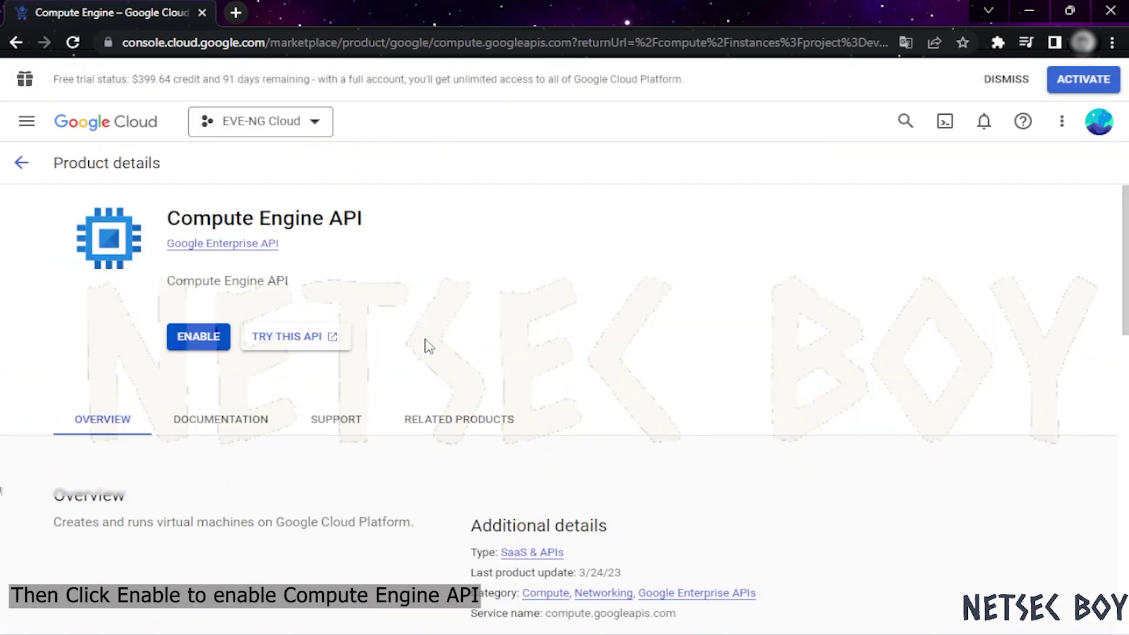
pyautogui.scroll(-5, 428, 346)
pyautogui.scroll(5, 427, 345)
pyautogui.click(194, 340)
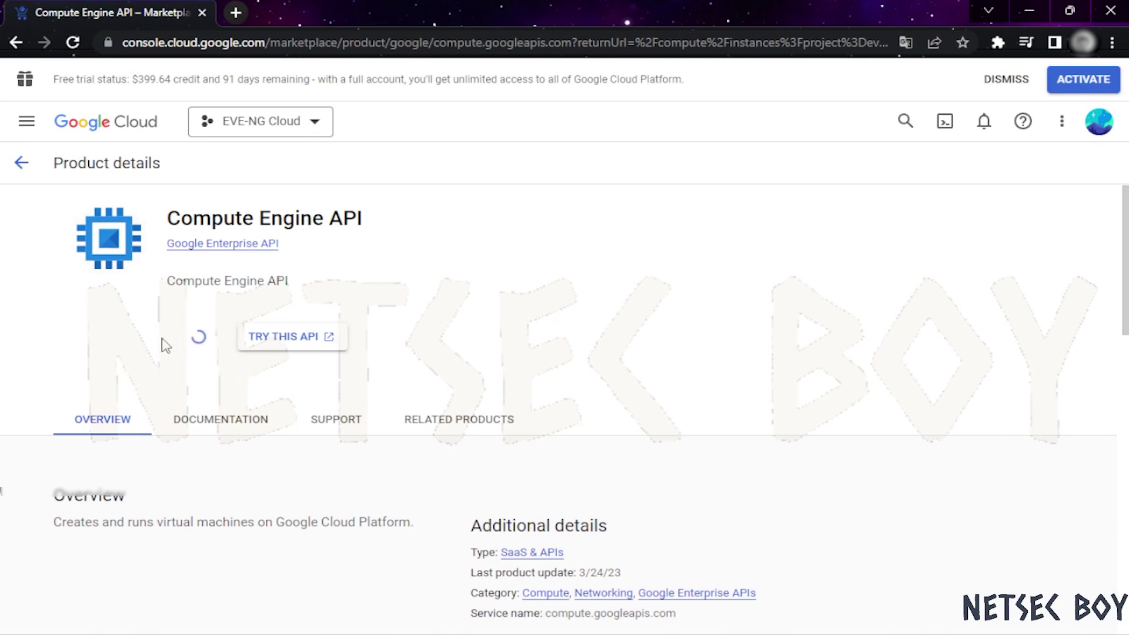
# Glance at the project list and return to the console welcome page
pyautogui.click(269, 125)
pyautogui.click(114, 160)
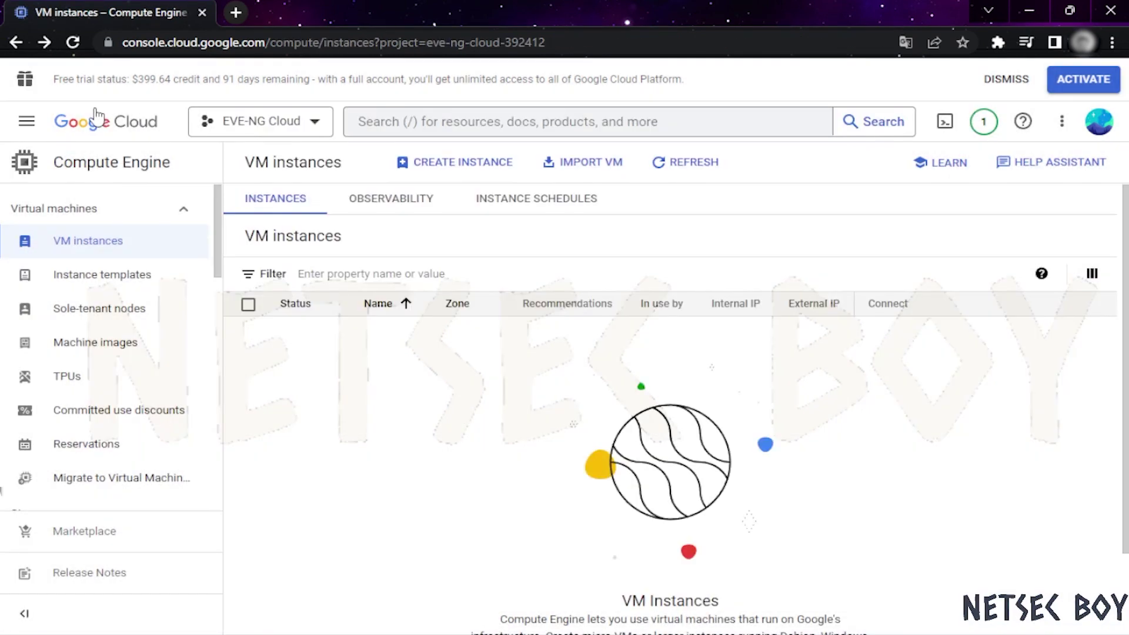
pyautogui.click(96, 119)
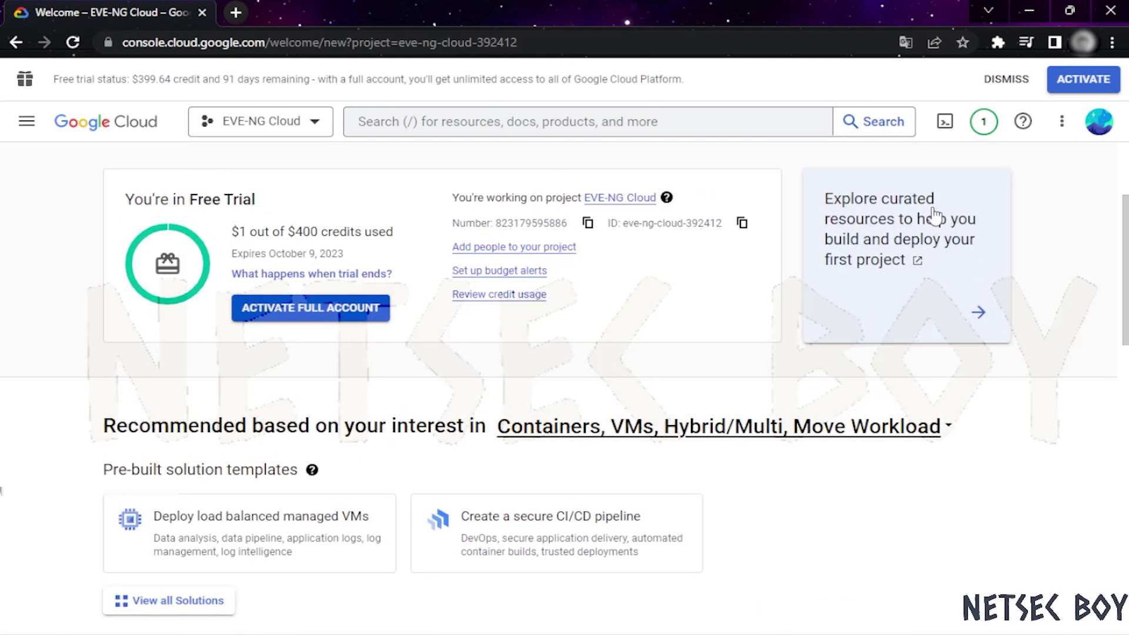
# In the Marketplace, search ubuntu and pick the 'ubuntu pro 20.04 lts (focal)' suggestion
pyautogui.click(45, 124)
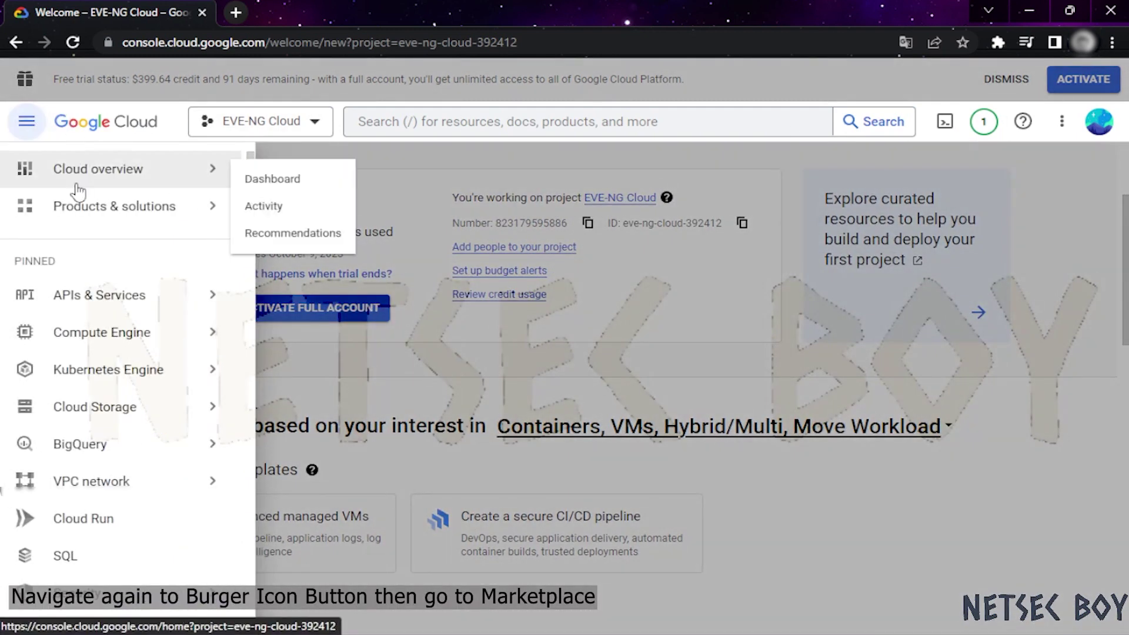
pyautogui.moveTo(105, 345)
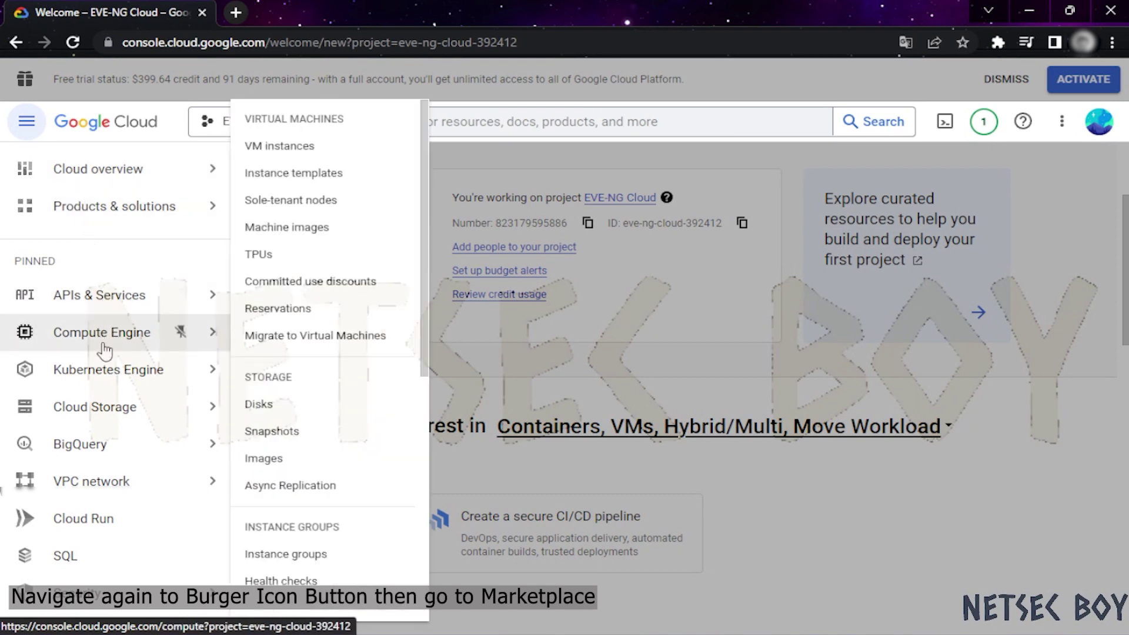
pyautogui.scroll(-2, 108, 450)
pyautogui.scroll(-1, 111, 453)
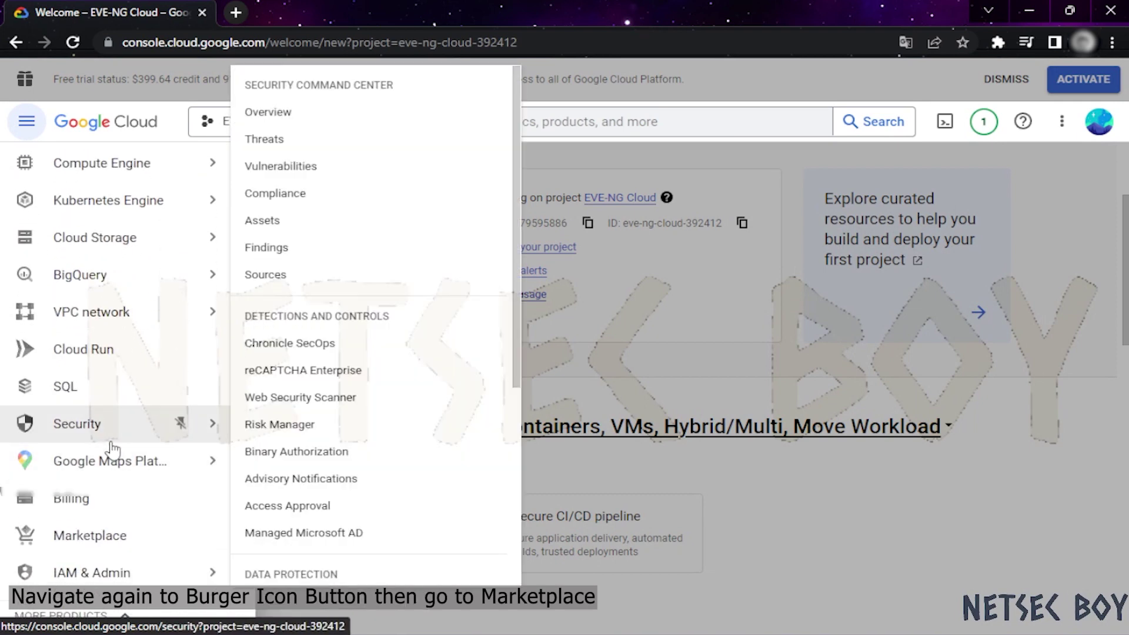
pyautogui.click(95, 538)
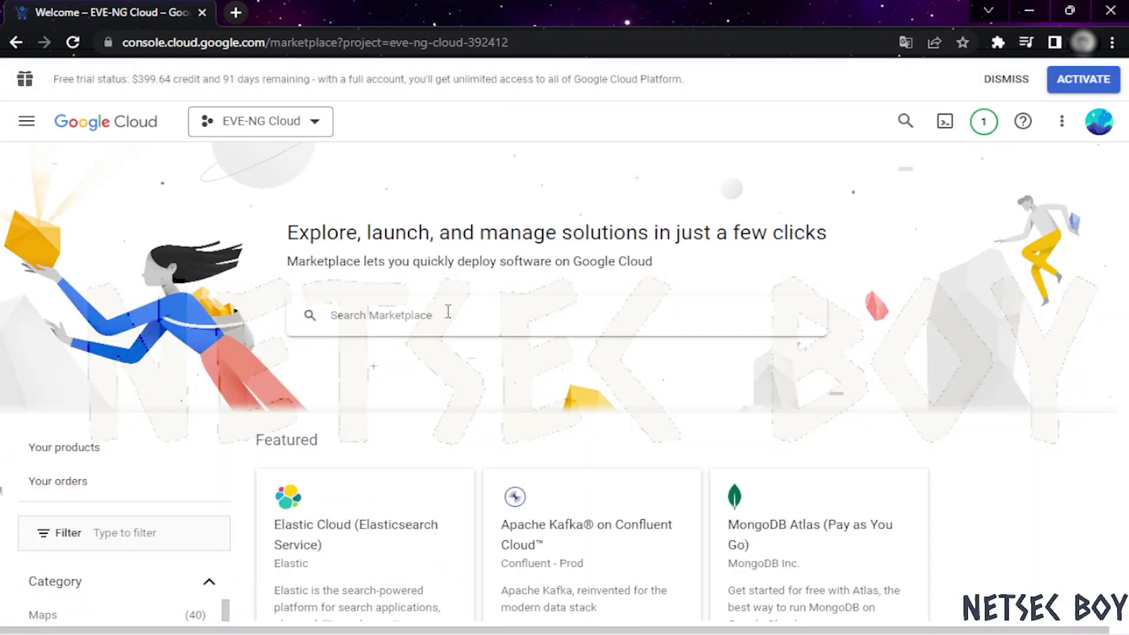
pyautogui.click(441, 308)
pyautogui.write('ubuntu')
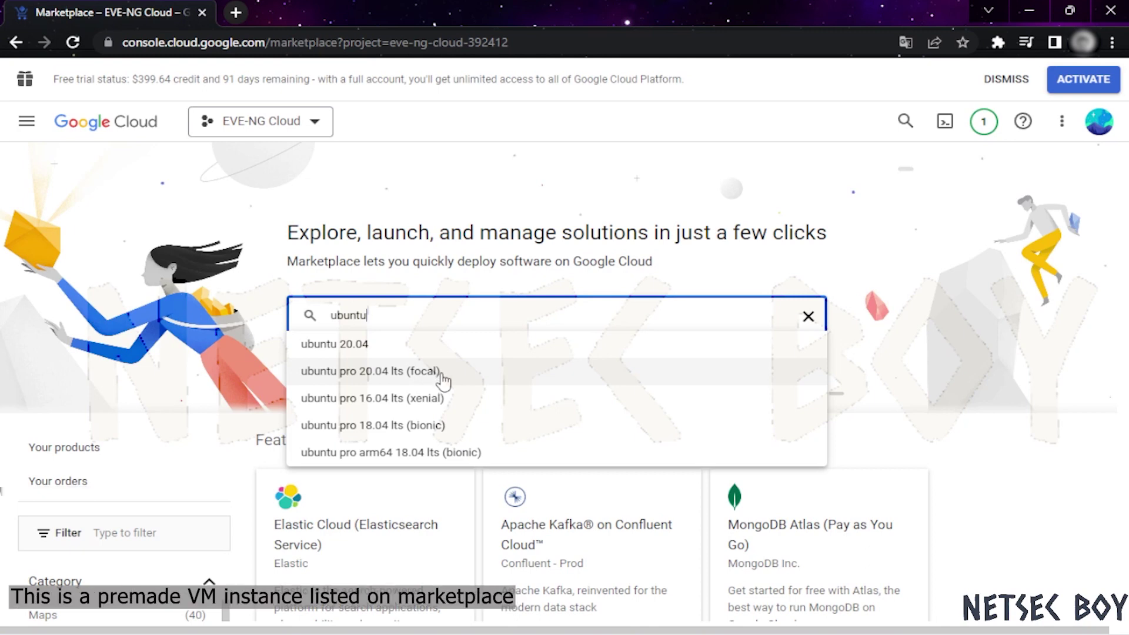
pyautogui.click(337, 382)
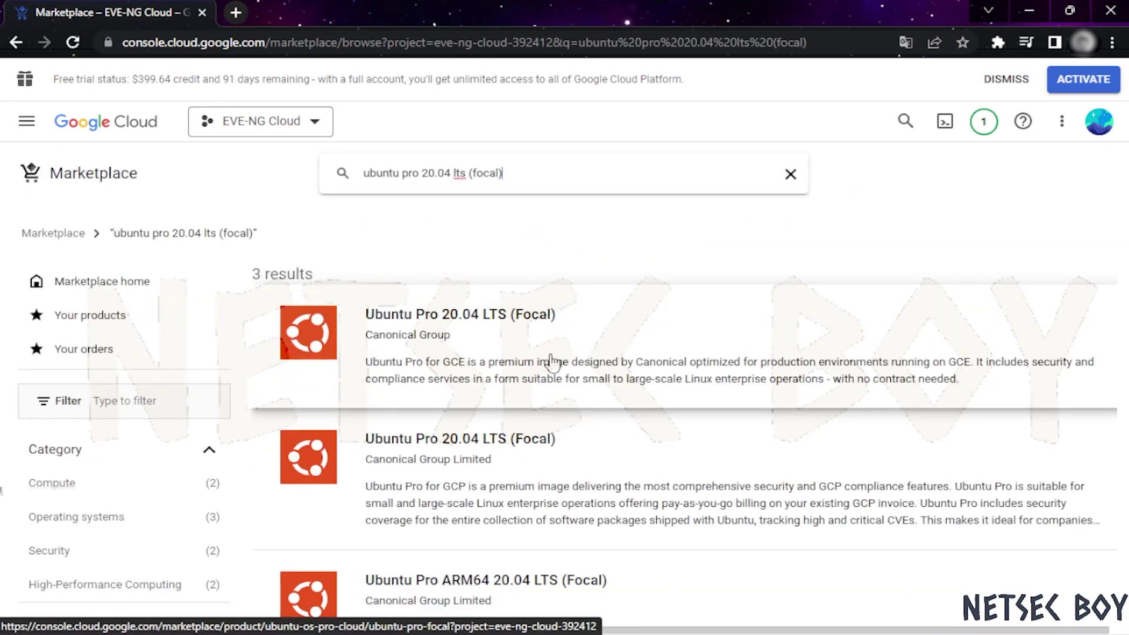
# Open Canonical's Ubuntu Pro 20.04 LTS (Focal) listing and launch it as a VM
pyautogui.click(648, 316)
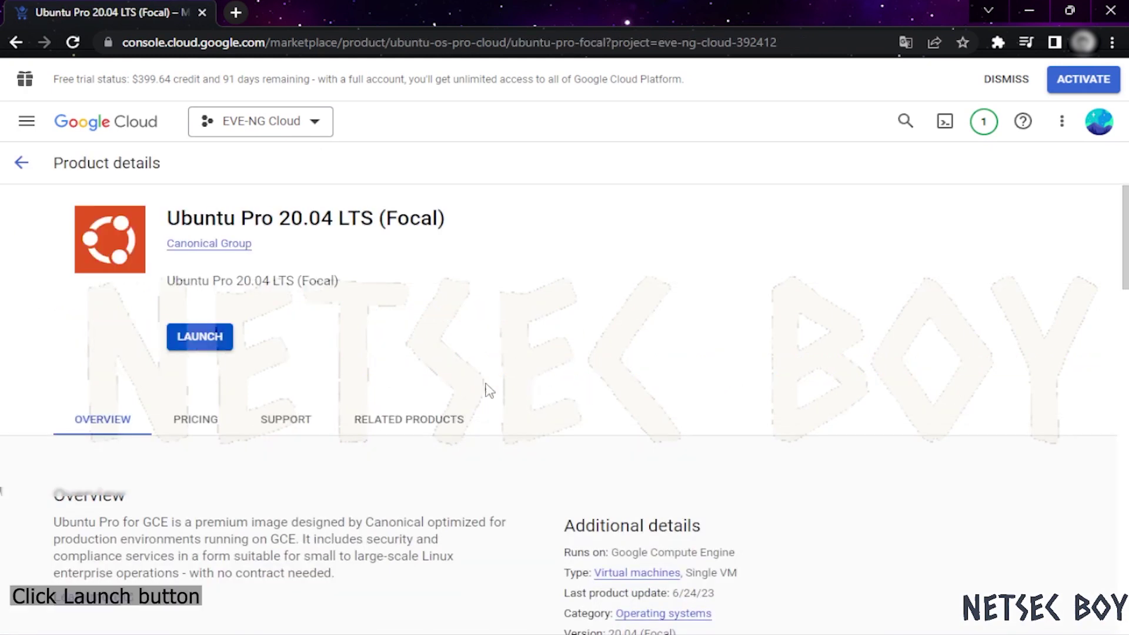
pyautogui.click(189, 340)
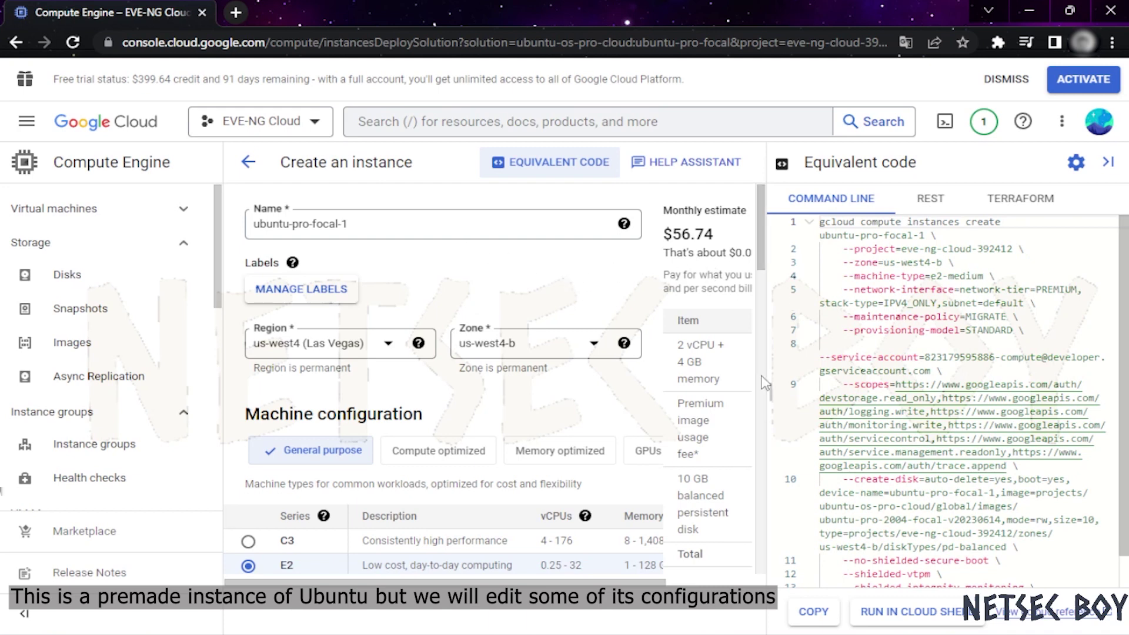
# Hide the Equivalent code panel and enter 'EVE-NG Community' as the instance name
pyautogui.moveTo(770, 391); pyautogui.dragTo(801, 391)
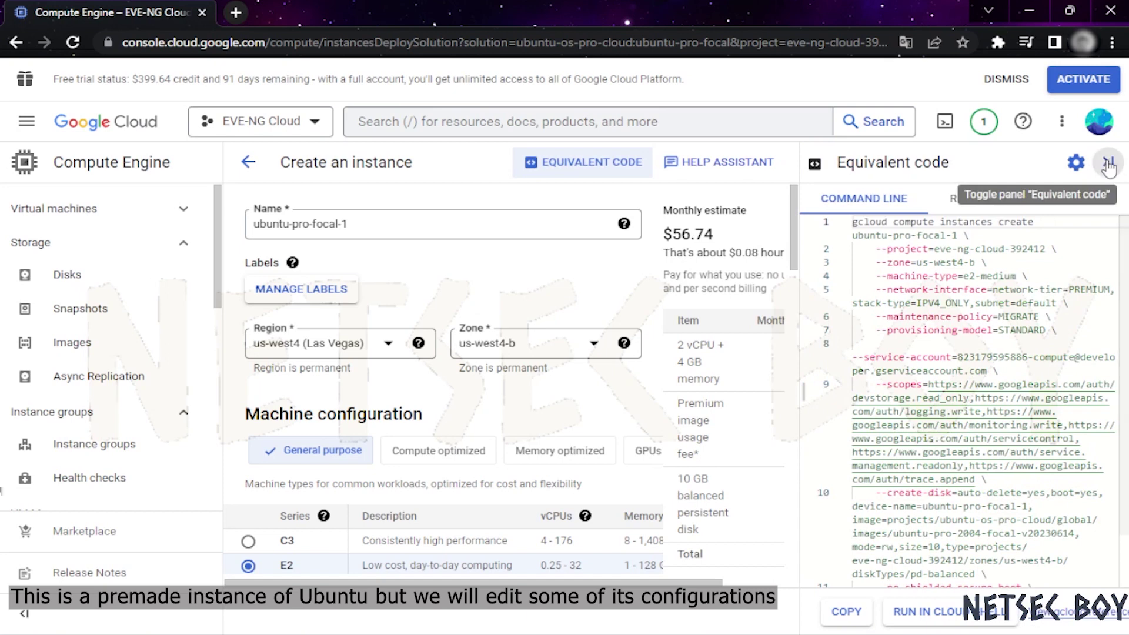
pyautogui.click(1109, 166)
pyautogui.moveTo(434, 228); pyautogui.dragTo(211, 210)
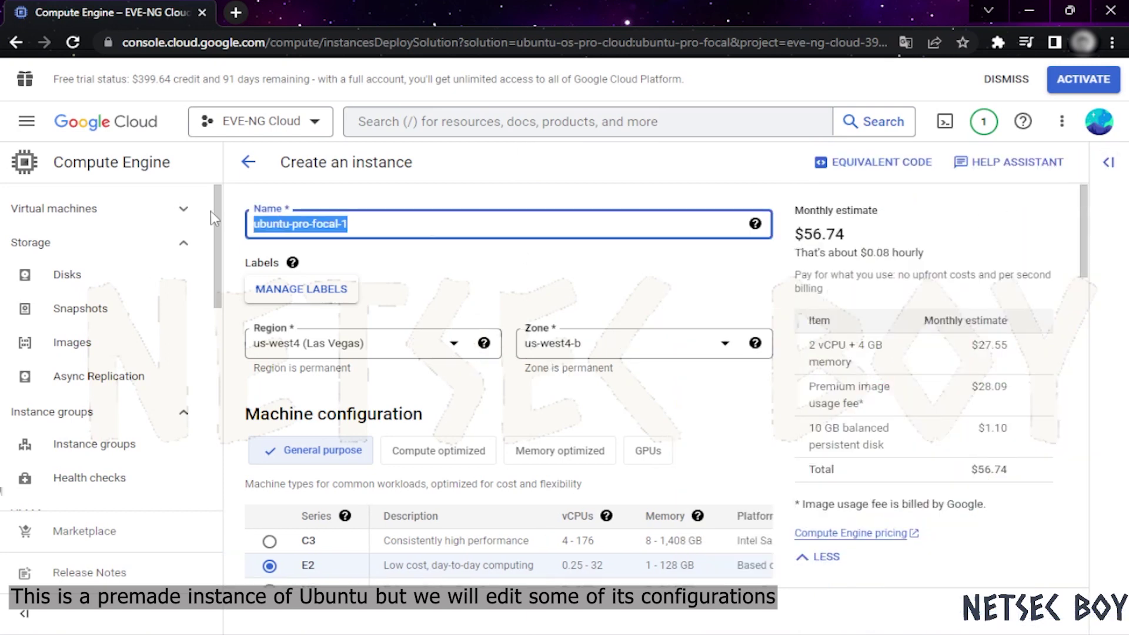
pyautogui.write('EVE-NG')
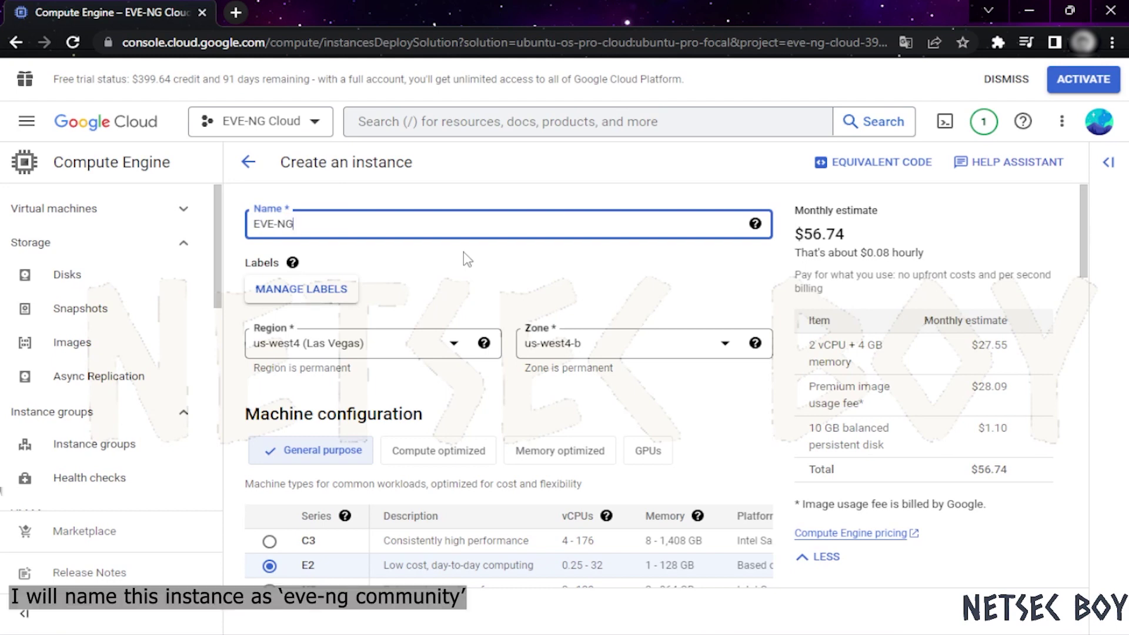
pyautogui.write('Community')
pyautogui.click(453, 255)
# Correct the instance name to the valid lowercase, hyphenated 'eve-ng-community'
pyautogui.click(305, 227)
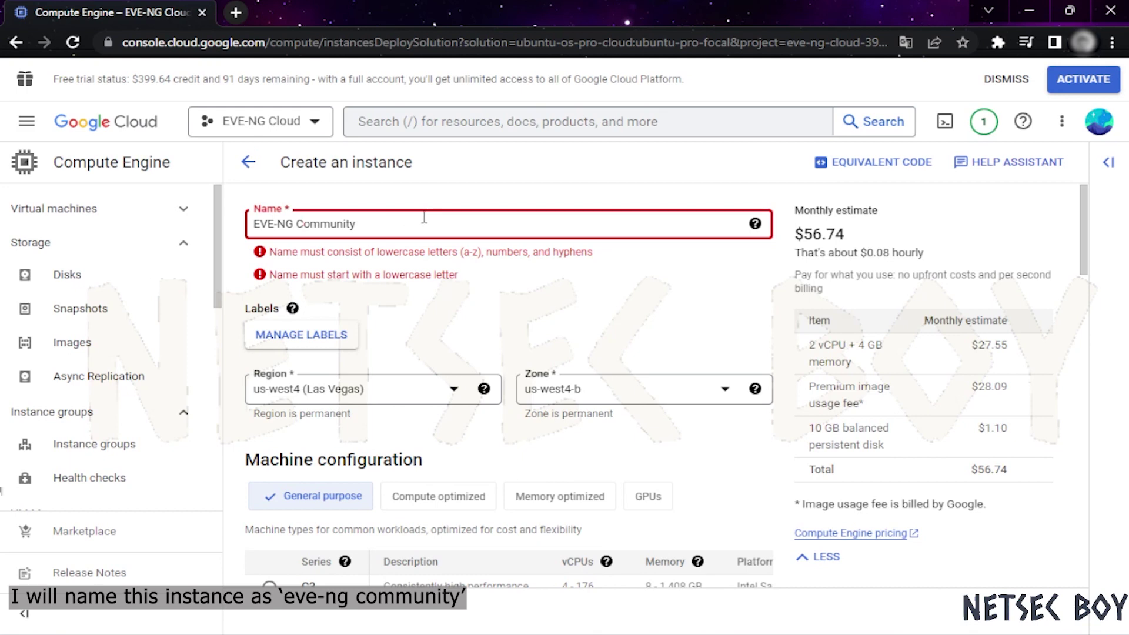
pyautogui.press('BackSpace')
pyautogui.write('_')
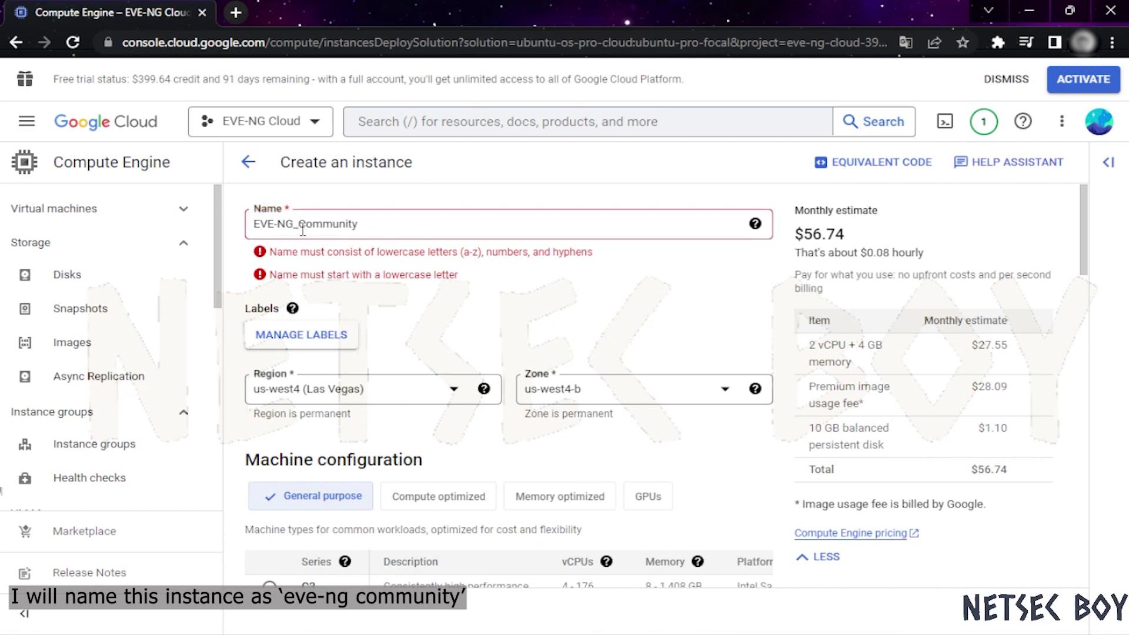
pyautogui.press('BackSpace')
pyautogui.write('-')
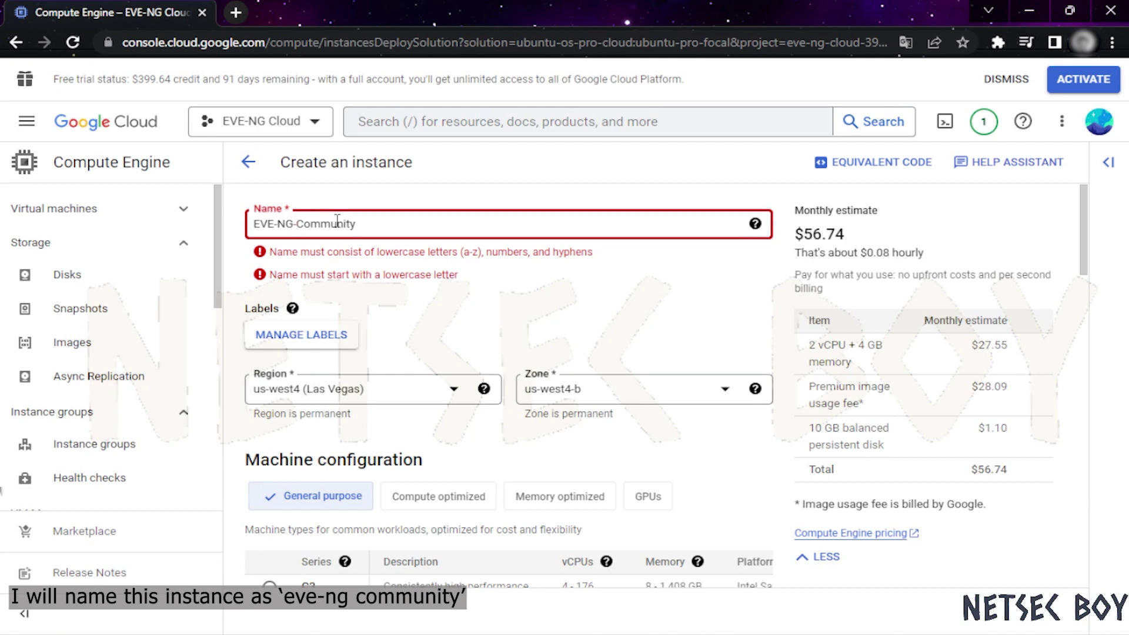
pyautogui.click(553, 280)
pyautogui.moveTo(297, 224); pyautogui.dragTo(226, 233)
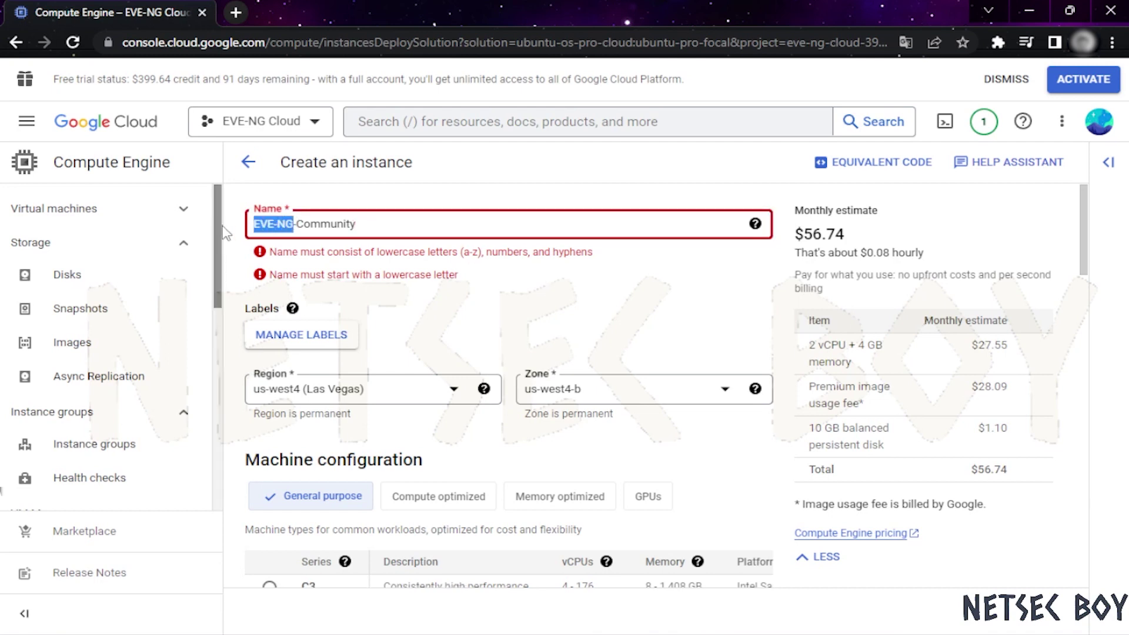
pyautogui.write('eve-ng')
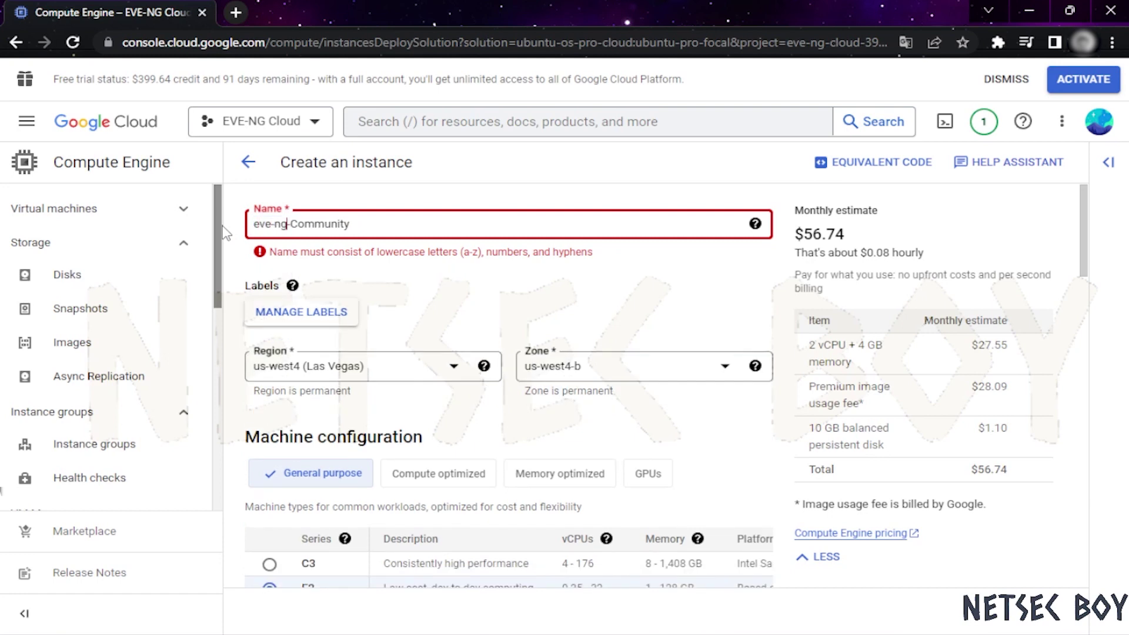
pyautogui.press('BackSpace')
pyautogui.write('c')
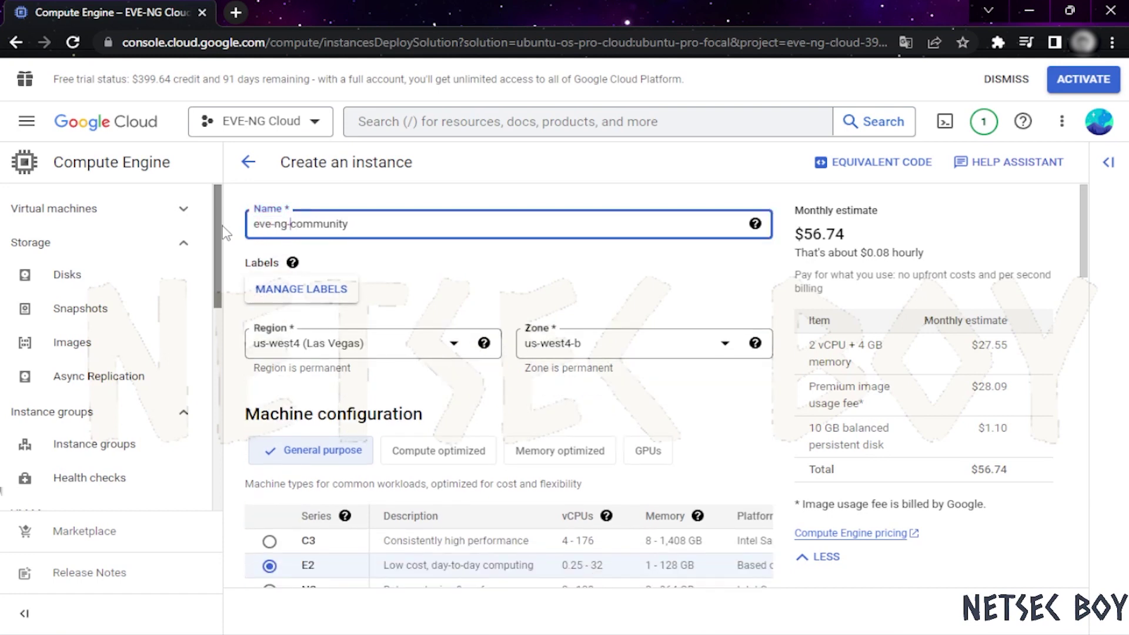
pyautogui.click(404, 271)
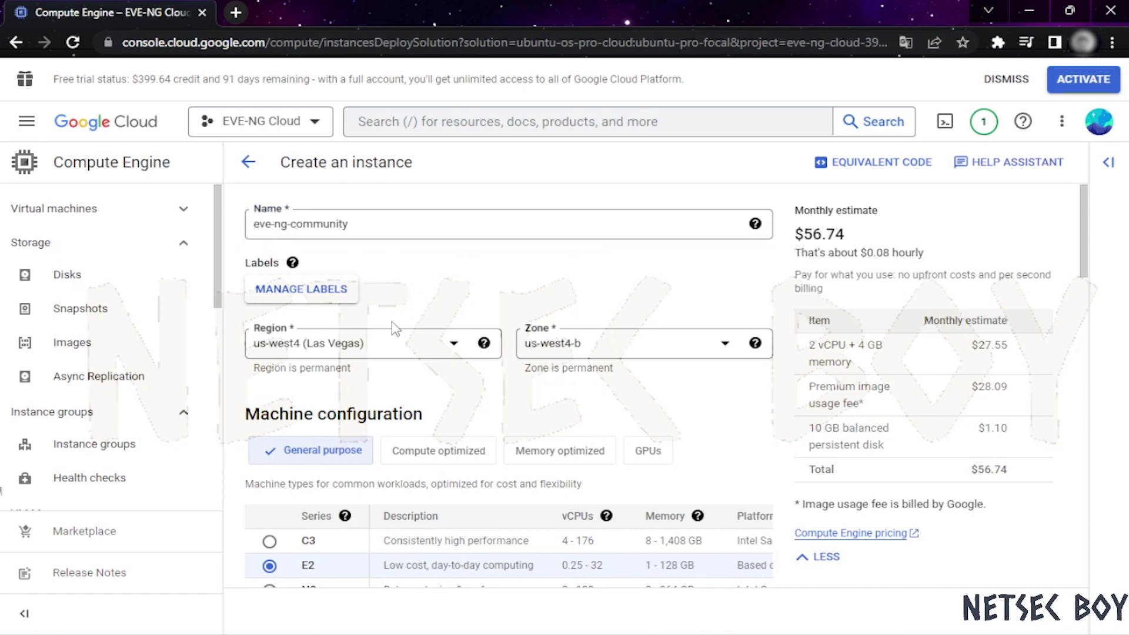
# Choose region asia-southeast1 (Singapore), which sets the zone to asia-southeast1-b
pyautogui.click(434, 338)
pyautogui.scroll(-10, 423, 447)
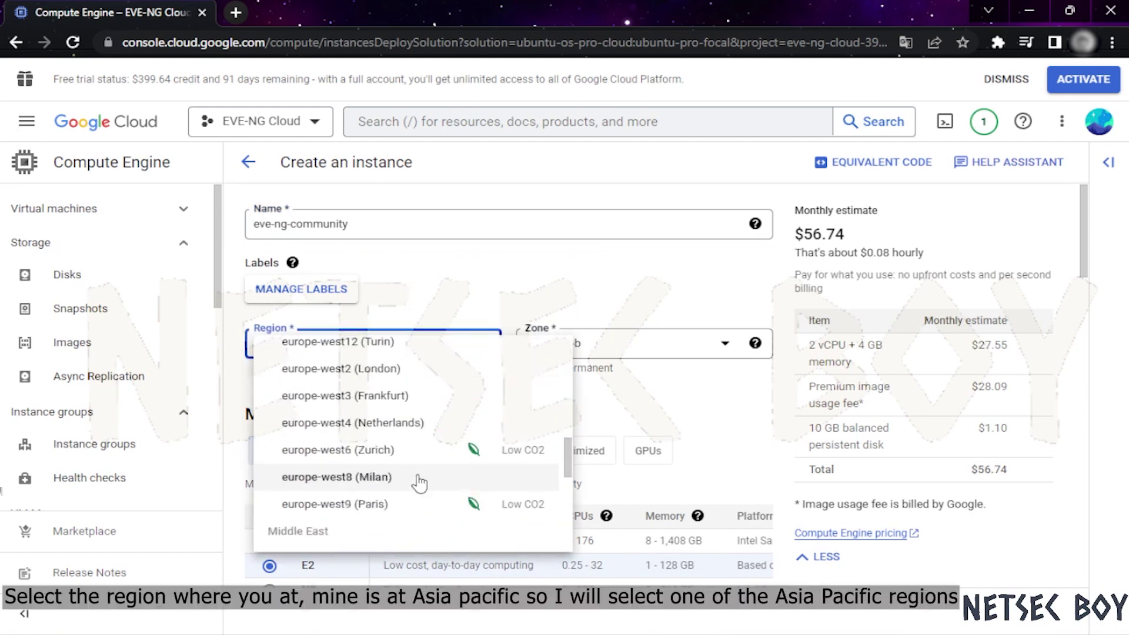
pyautogui.click(468, 285)
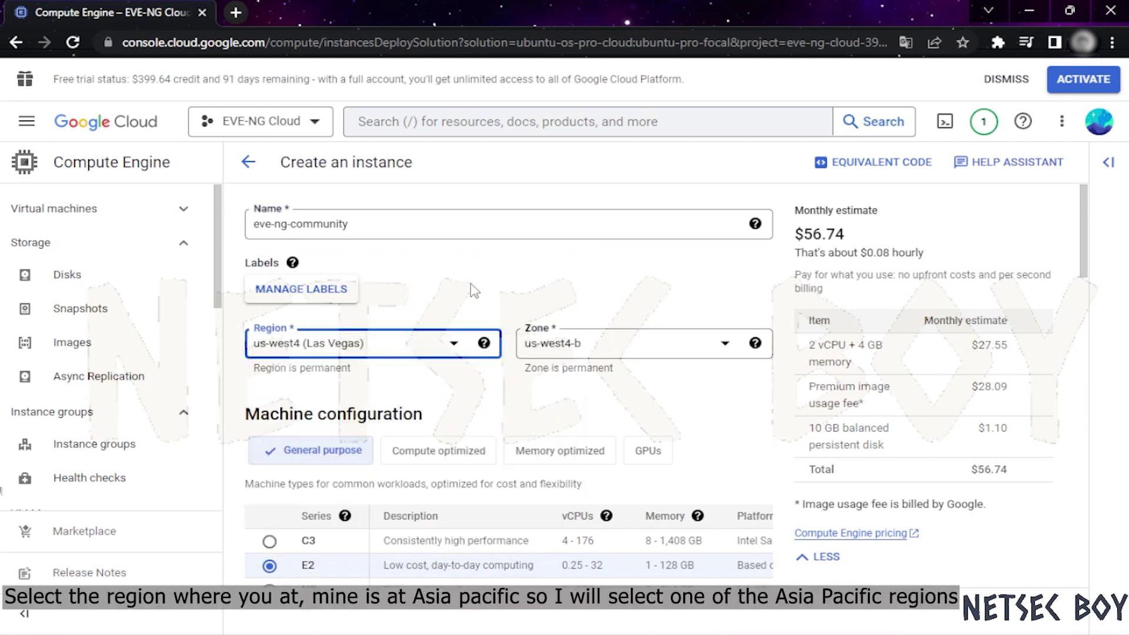
pyautogui.click(429, 351)
pyautogui.scroll(-10, 392, 432)
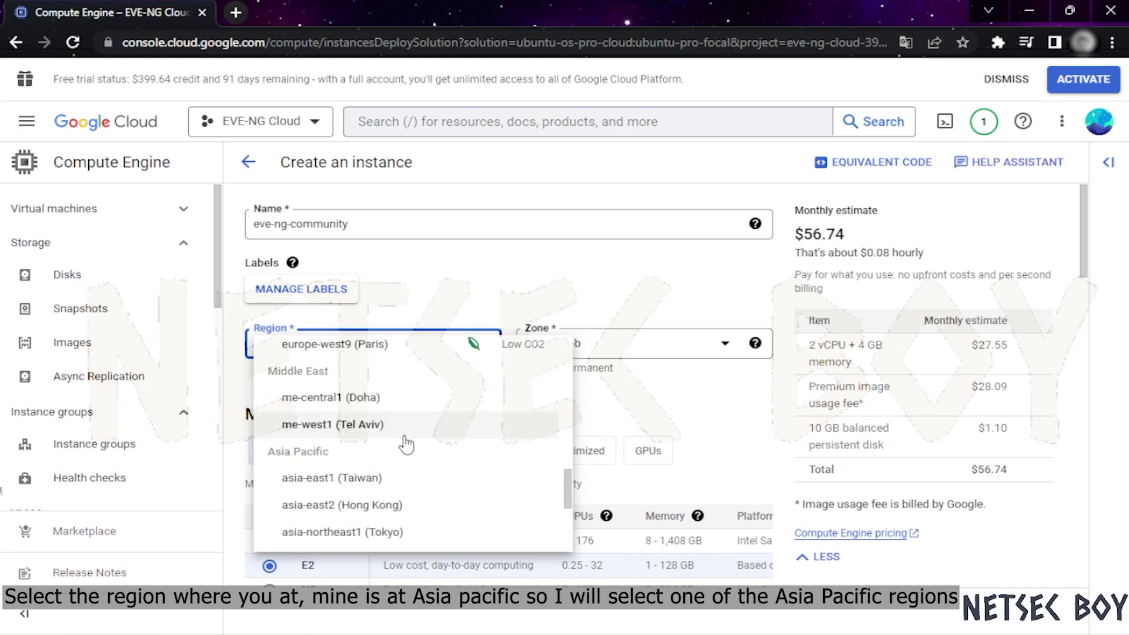
pyautogui.scroll(-4, 418, 458)
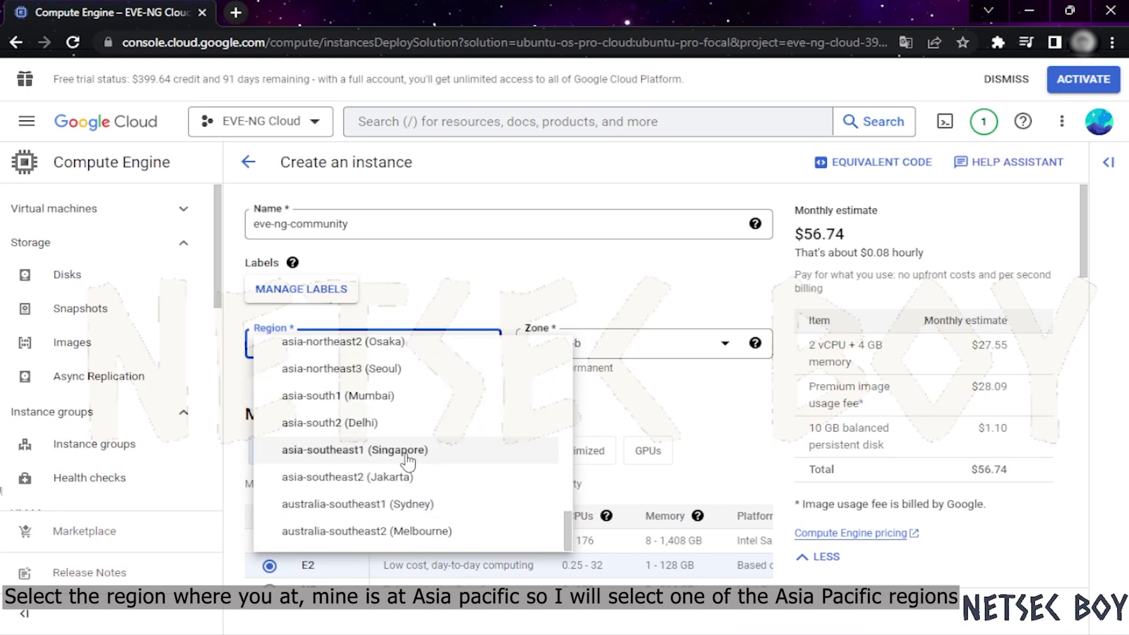
pyautogui.click(409, 460)
pyautogui.click(436, 377)
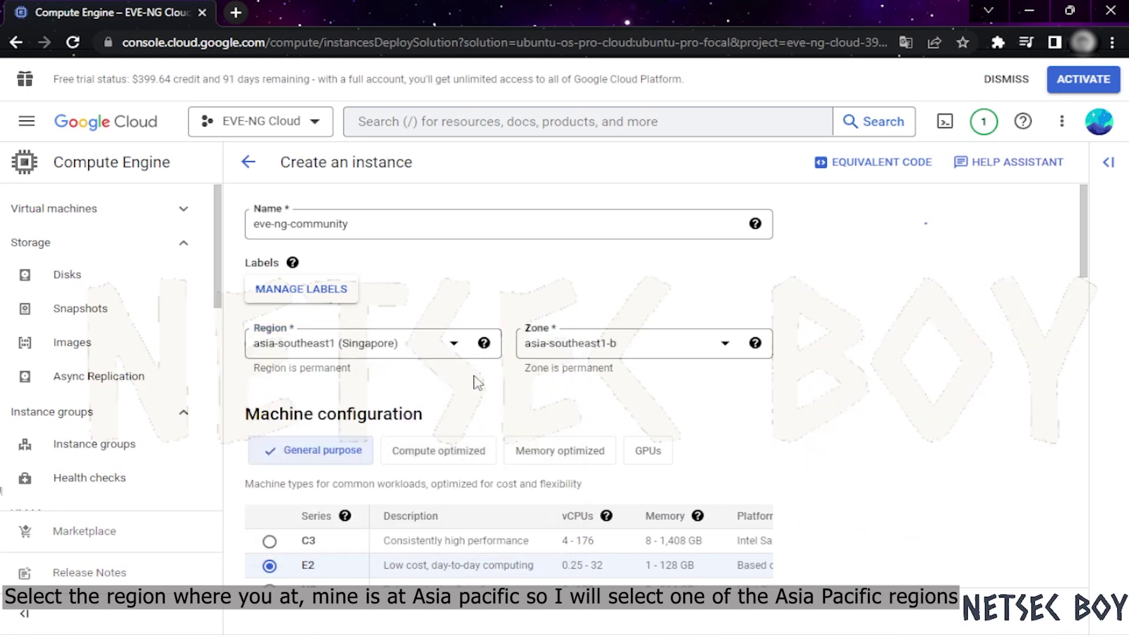
pyautogui.scroll(-1, 485, 373)
pyautogui.scroll(-3, 488, 379)
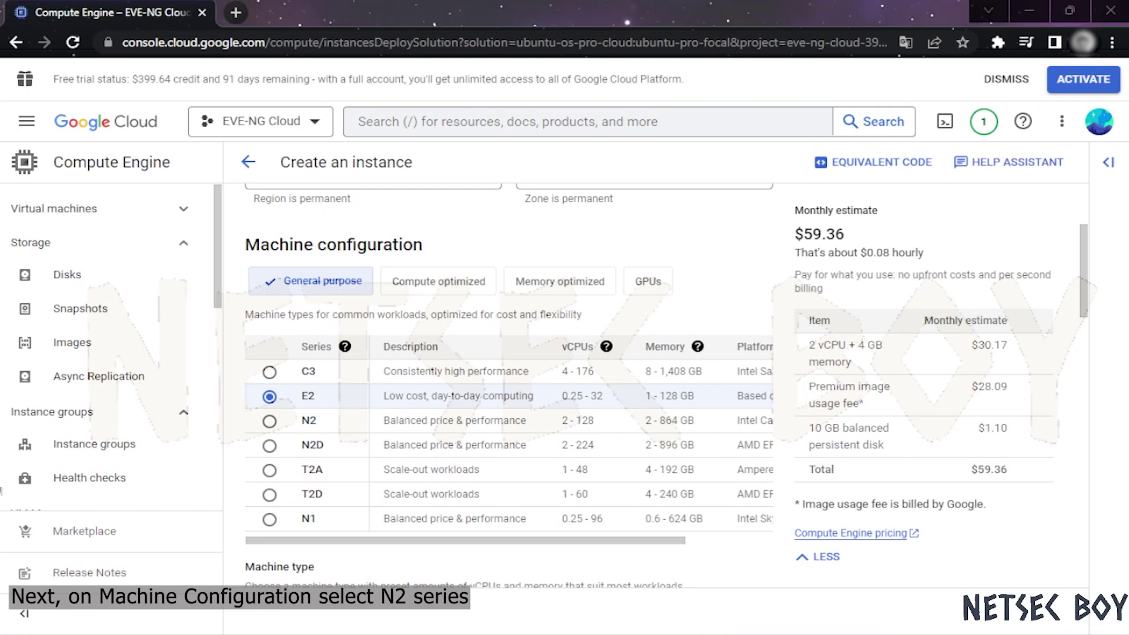
# Select the N2 series and pick the n2-standard-4 preset (4 vCPU, 16 GB memory)
pyautogui.click(269, 422)
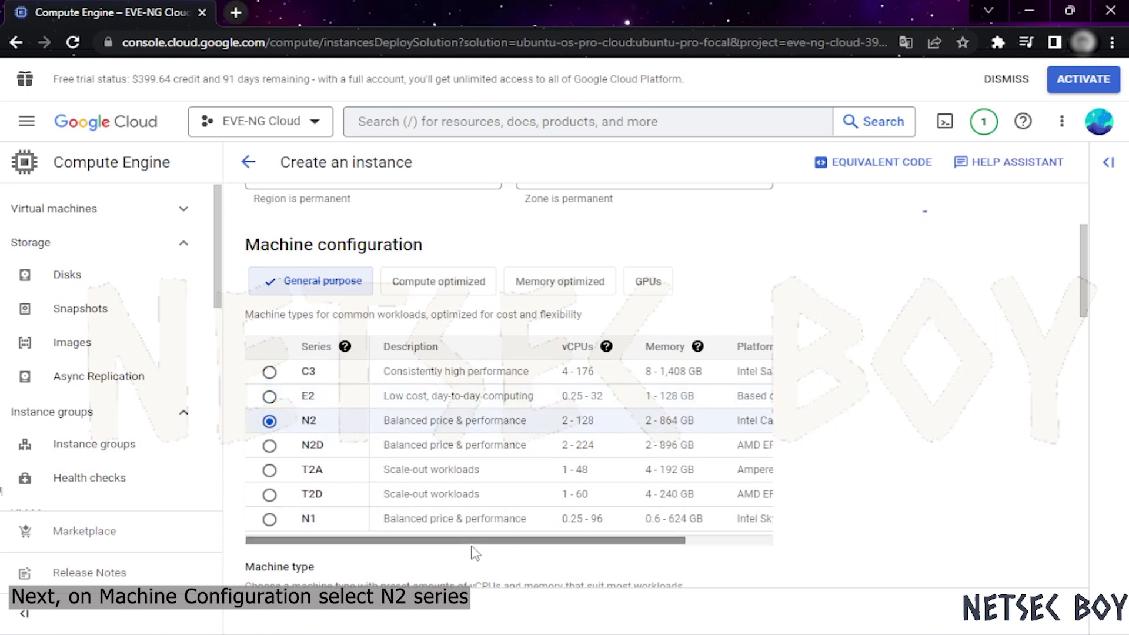
pyautogui.moveTo(476, 543); pyautogui.dragTo(415, 541)
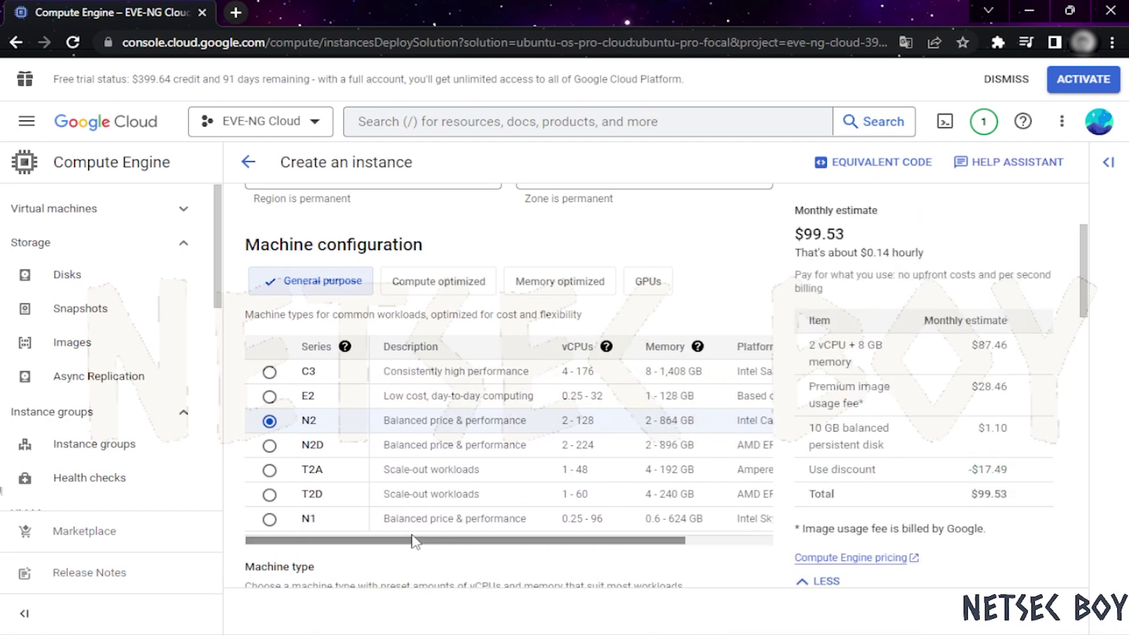
pyautogui.scroll(-3, 414, 424)
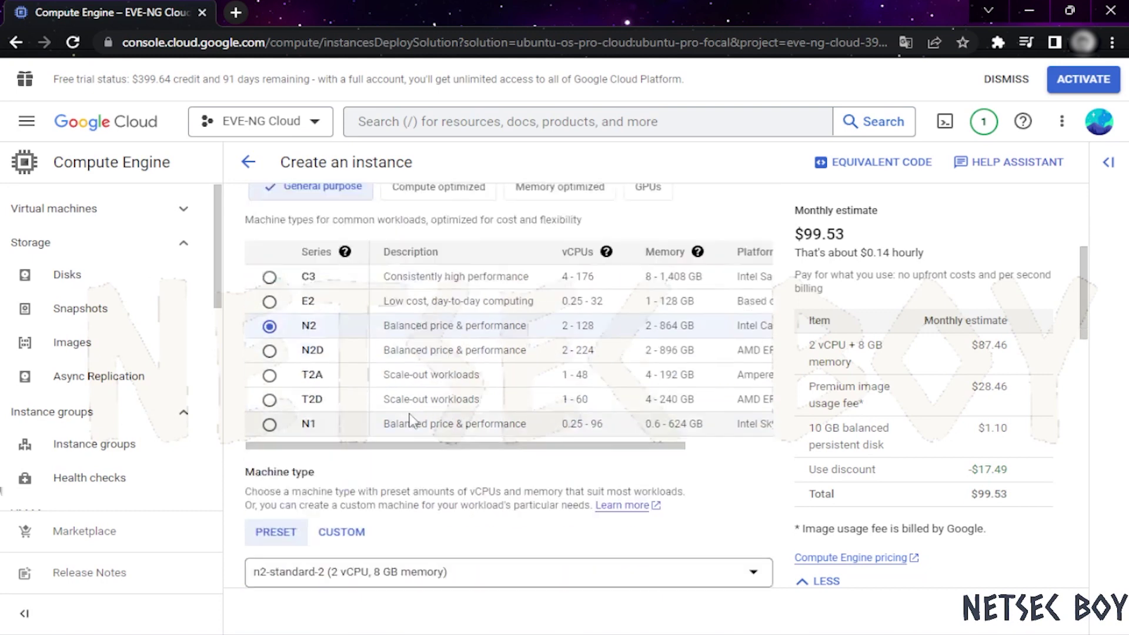
pyautogui.scroll(-3, 420, 408)
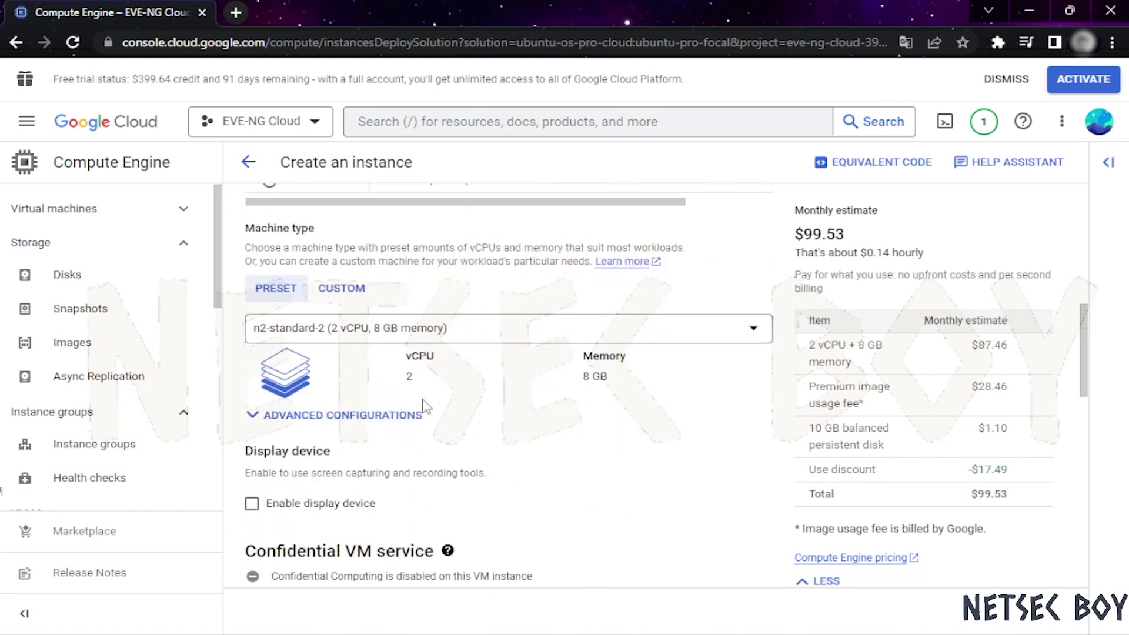
pyautogui.click(436, 331)
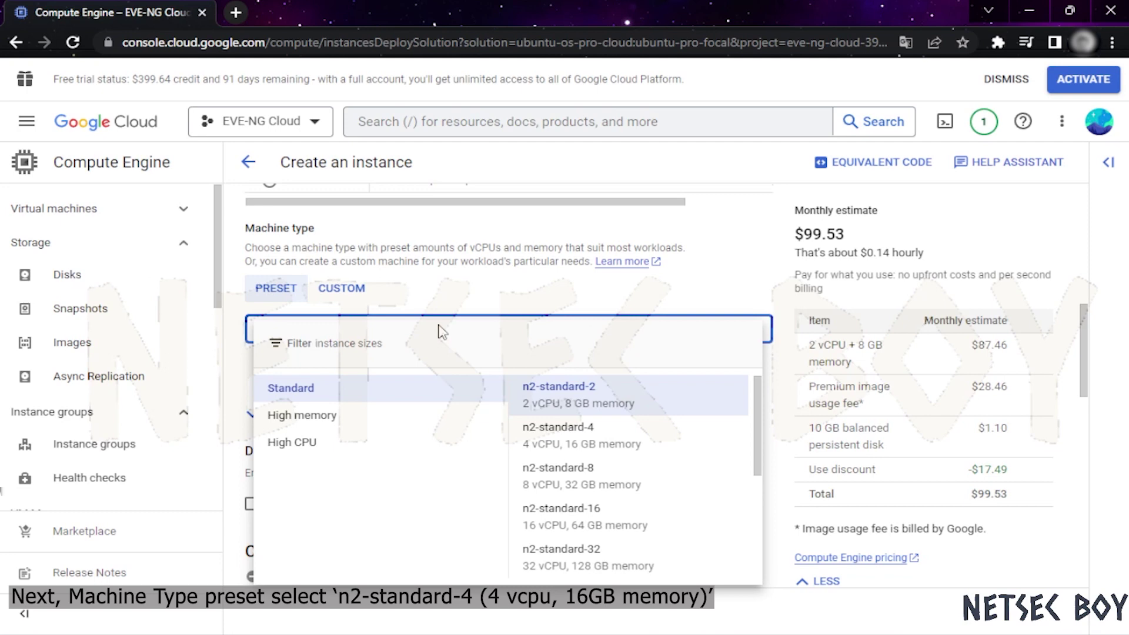
pyautogui.click(575, 453)
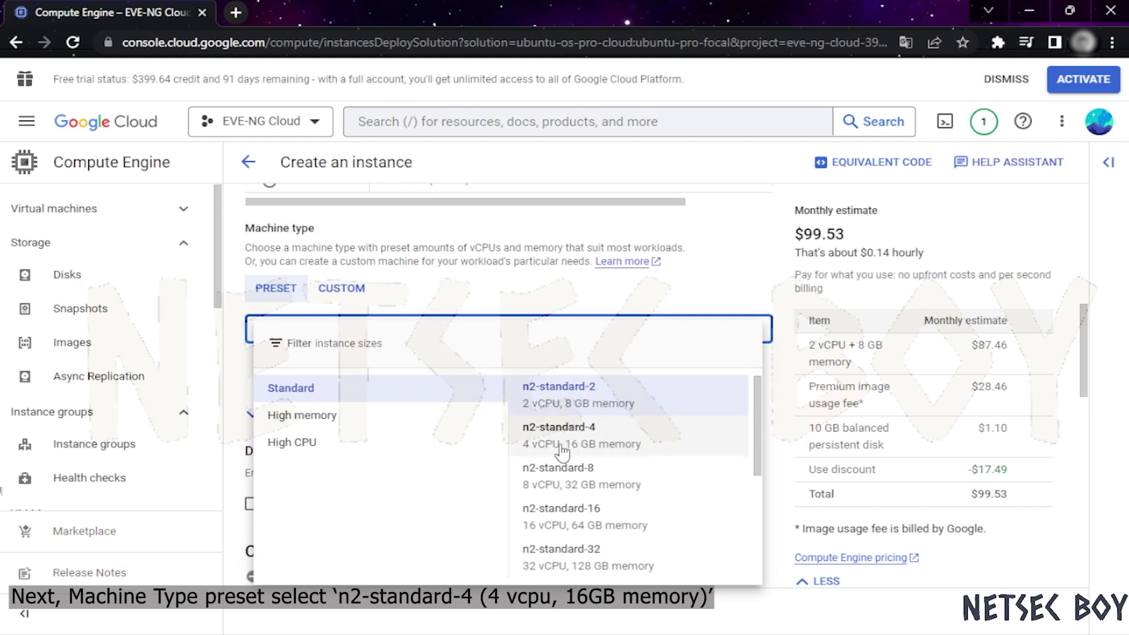
pyautogui.click(566, 446)
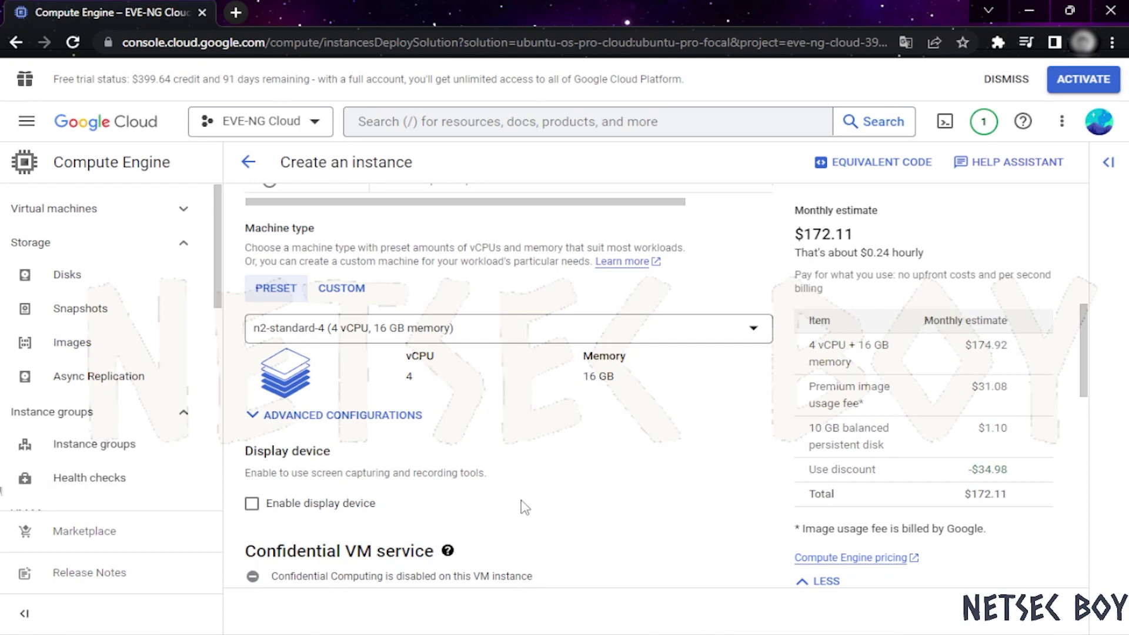
# In the boot disk settings, choose Ubuntu as the operating system
pyautogui.scroll(-3, 641, 500)
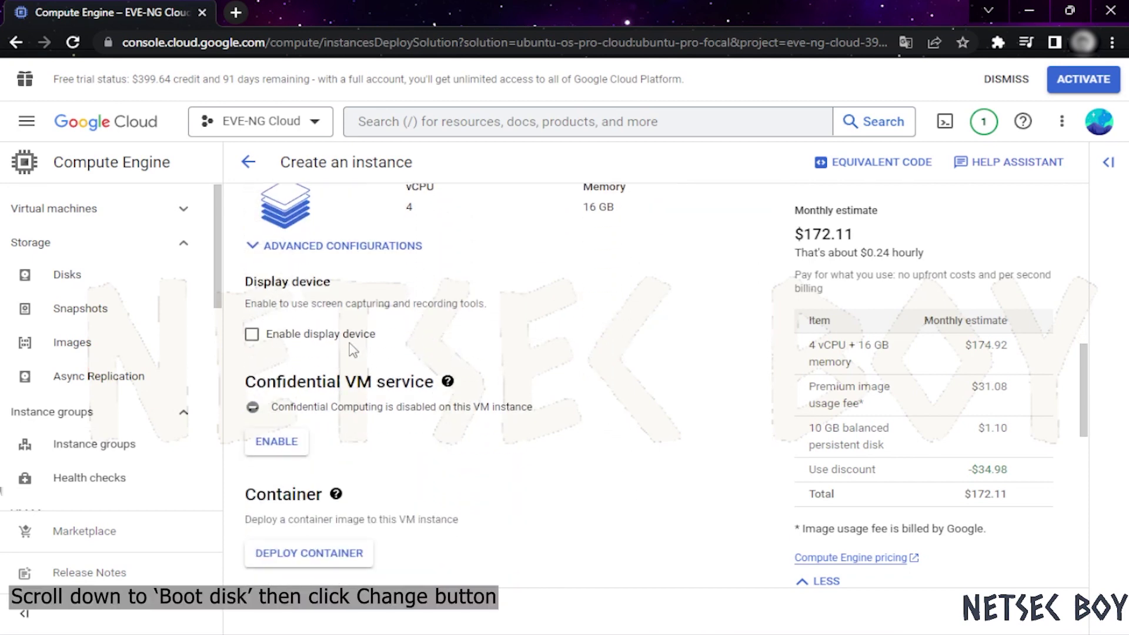
pyautogui.scroll(-2, 600, 434)
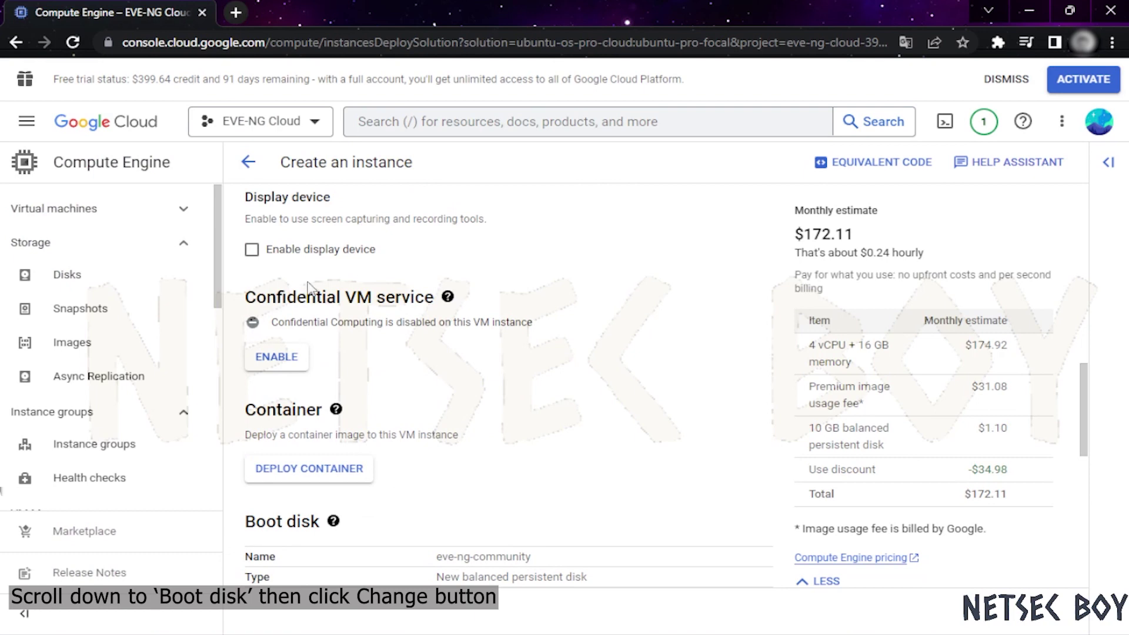
pyautogui.scroll(-3, 494, 453)
pyautogui.scroll(2, 452, 344)
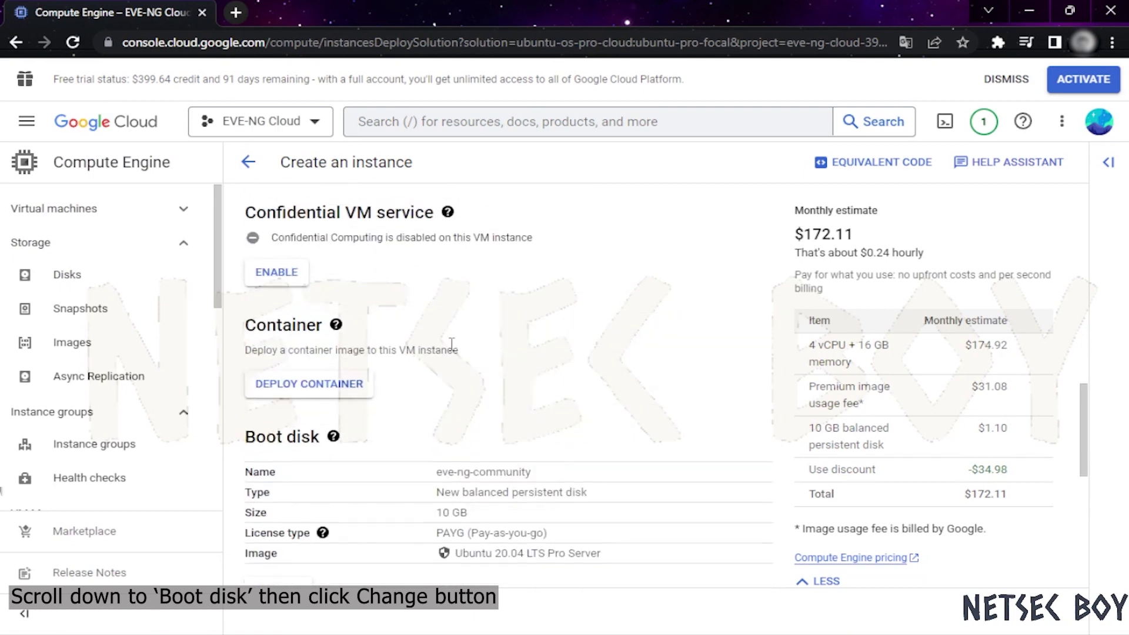
pyautogui.scroll(-4, 366, 428)
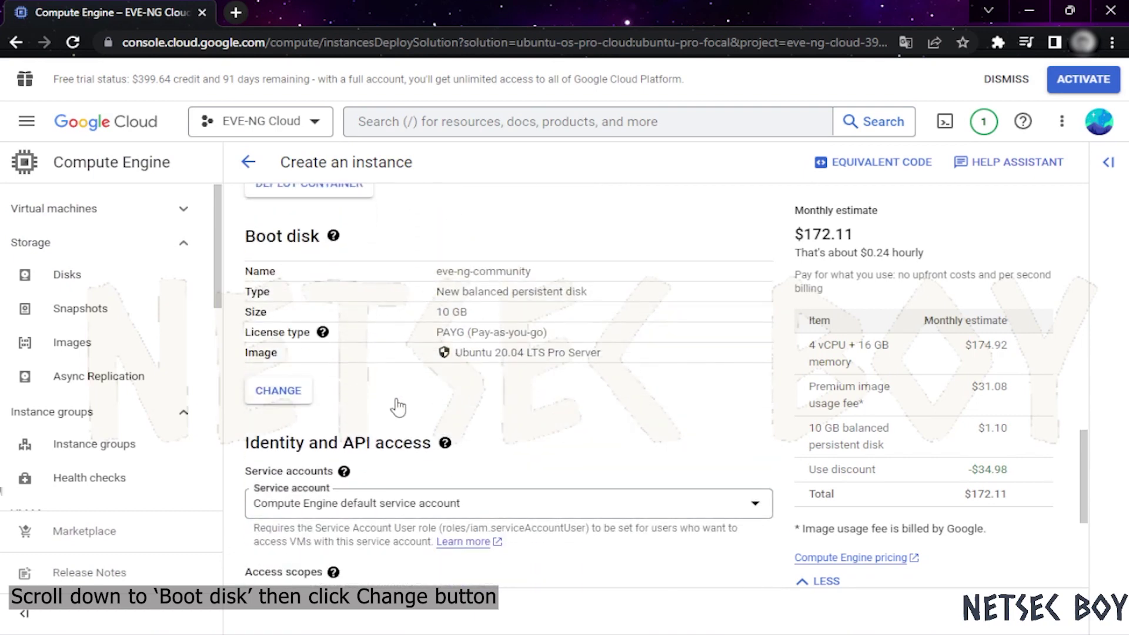
pyautogui.scroll(3, 373, 280)
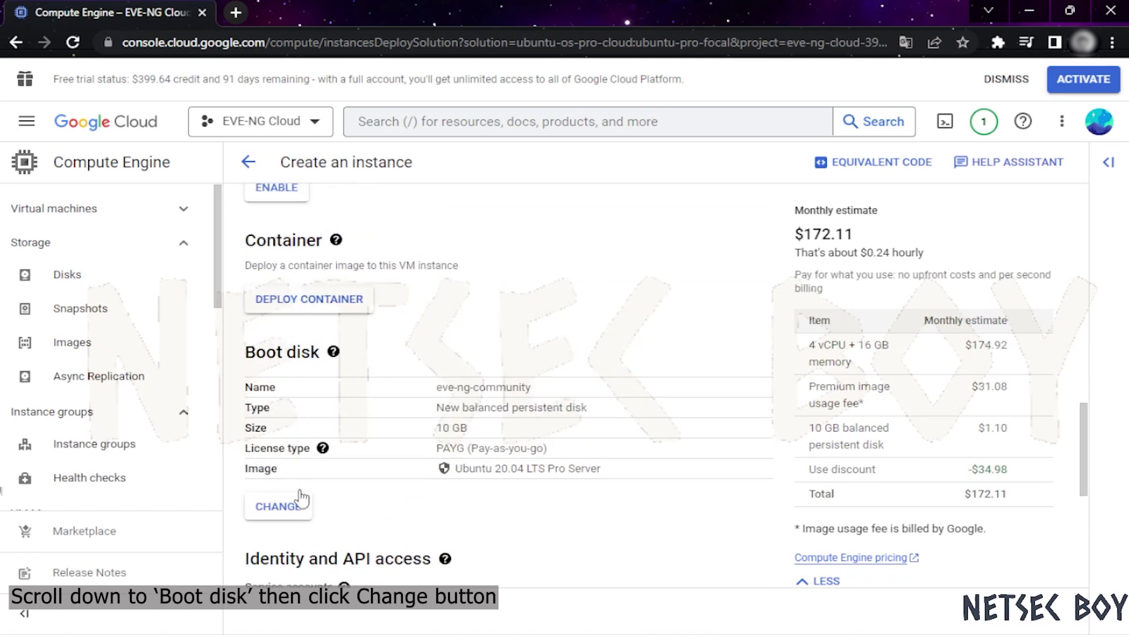
pyautogui.click(273, 510)
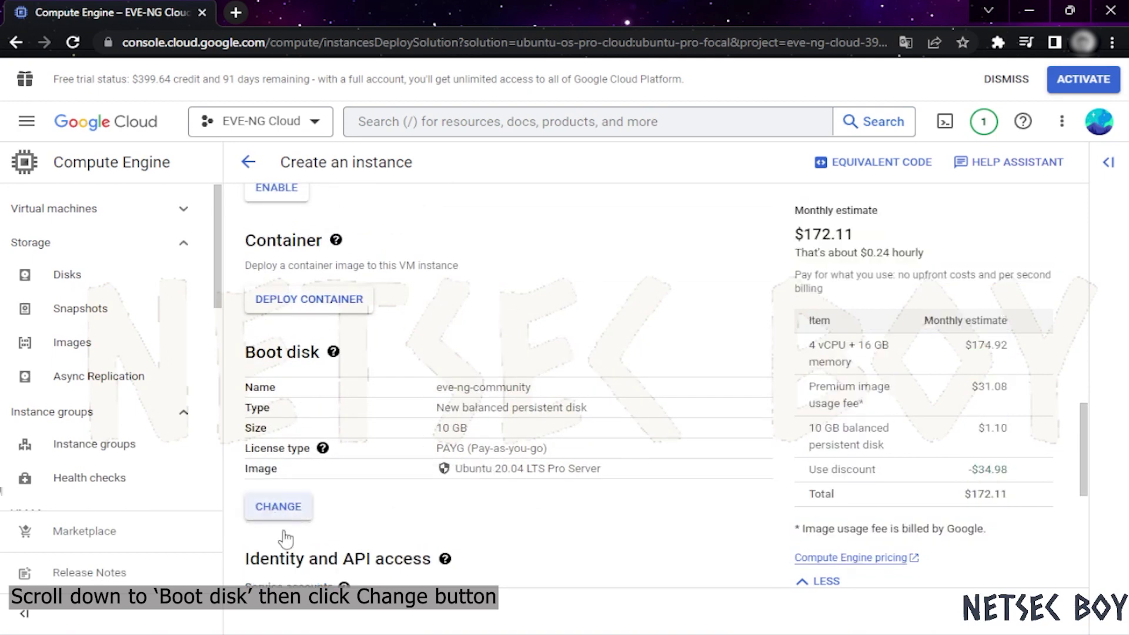
pyautogui.click(421, 246)
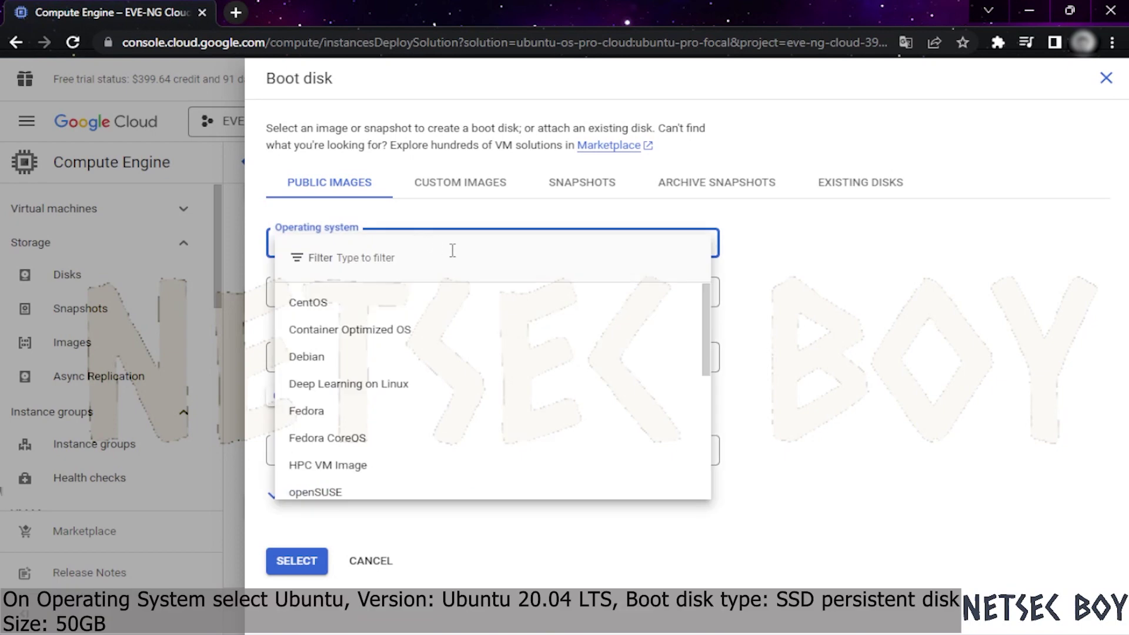
pyautogui.write('ubuntu')
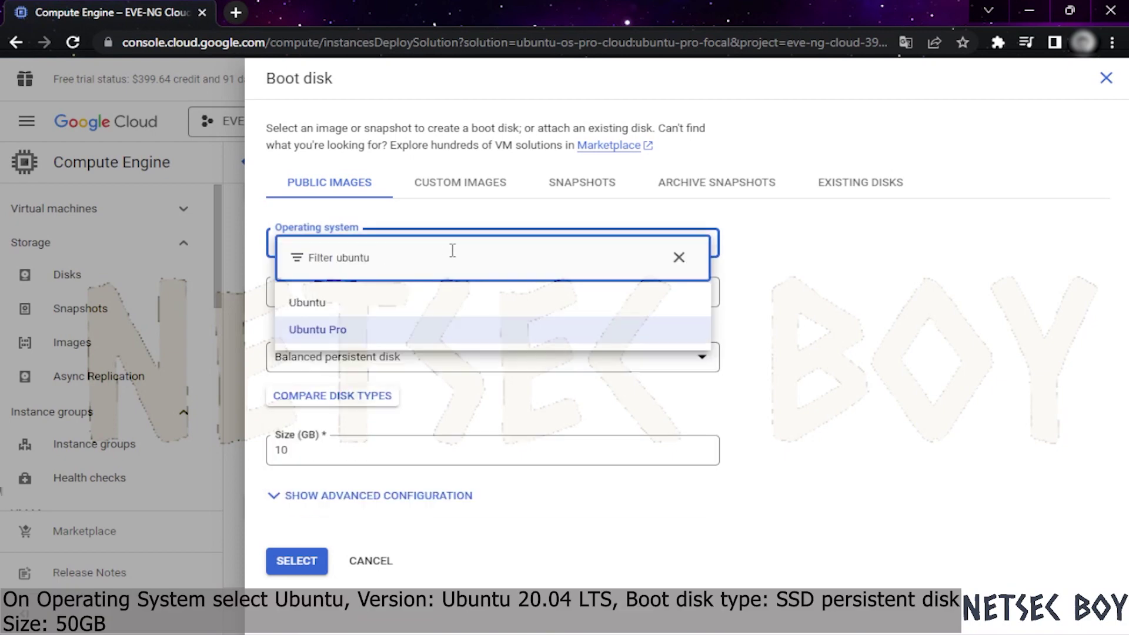
pyautogui.click(376, 302)
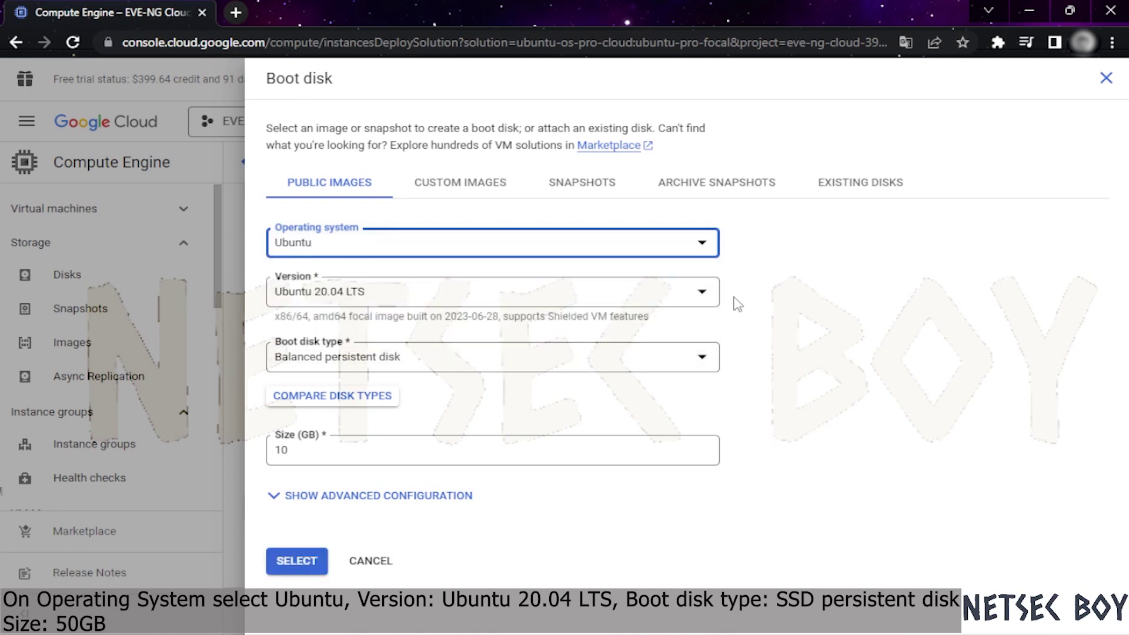
# Keep Ubuntu 20.04 LTS, set a 50 GB SSD persistent disk, and apply it
pyautogui.click(560, 293)
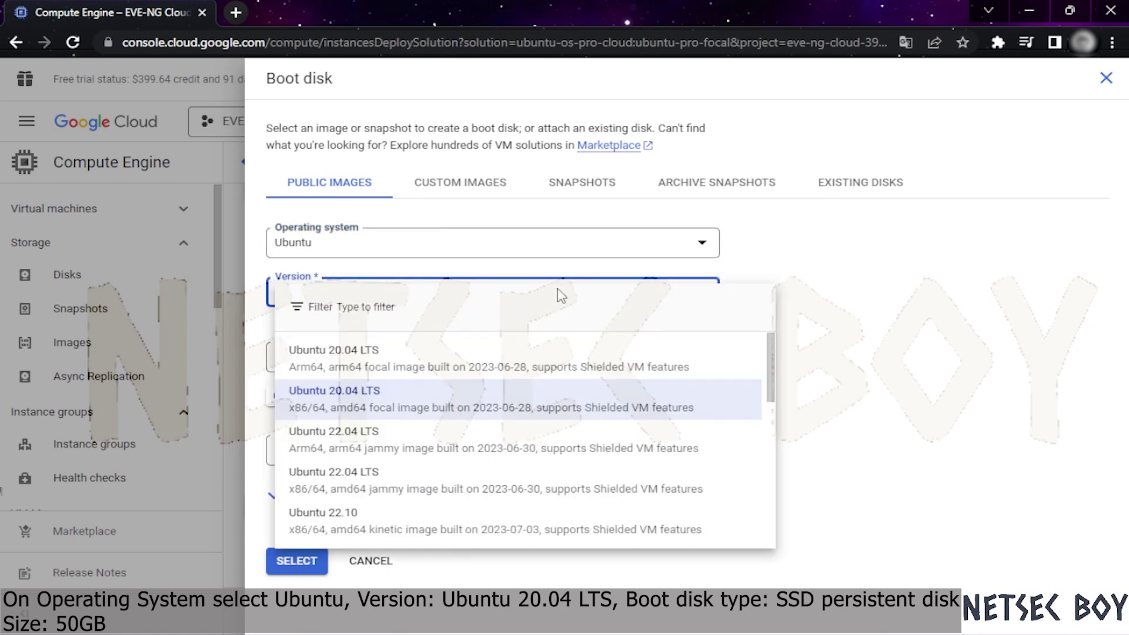
pyautogui.click(880, 303)
pyautogui.click(424, 357)
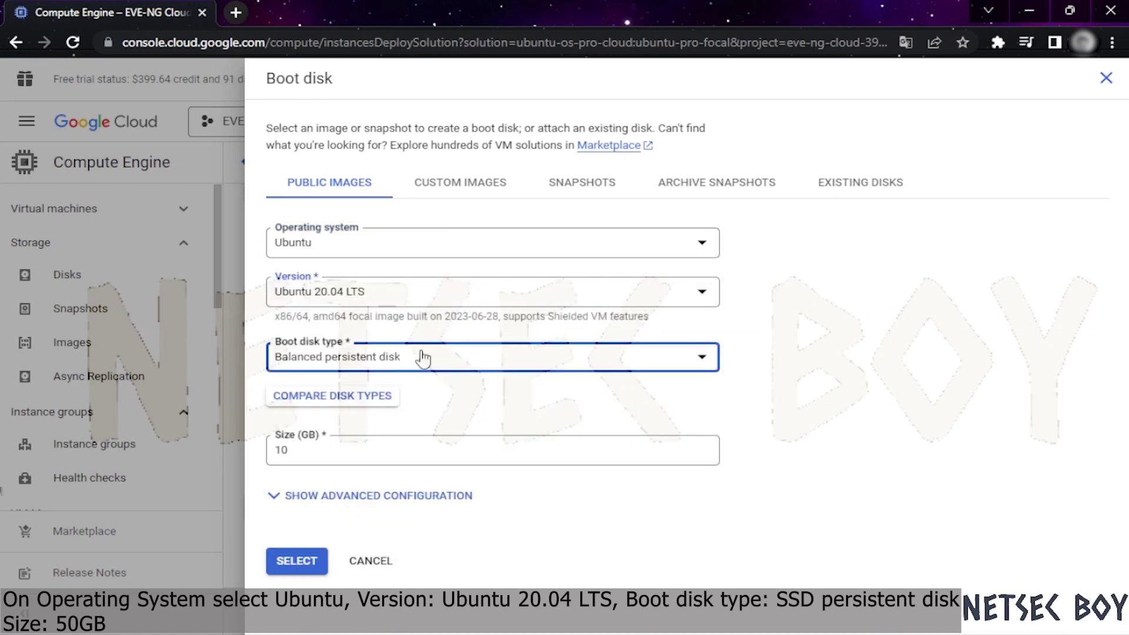
pyautogui.click(390, 423)
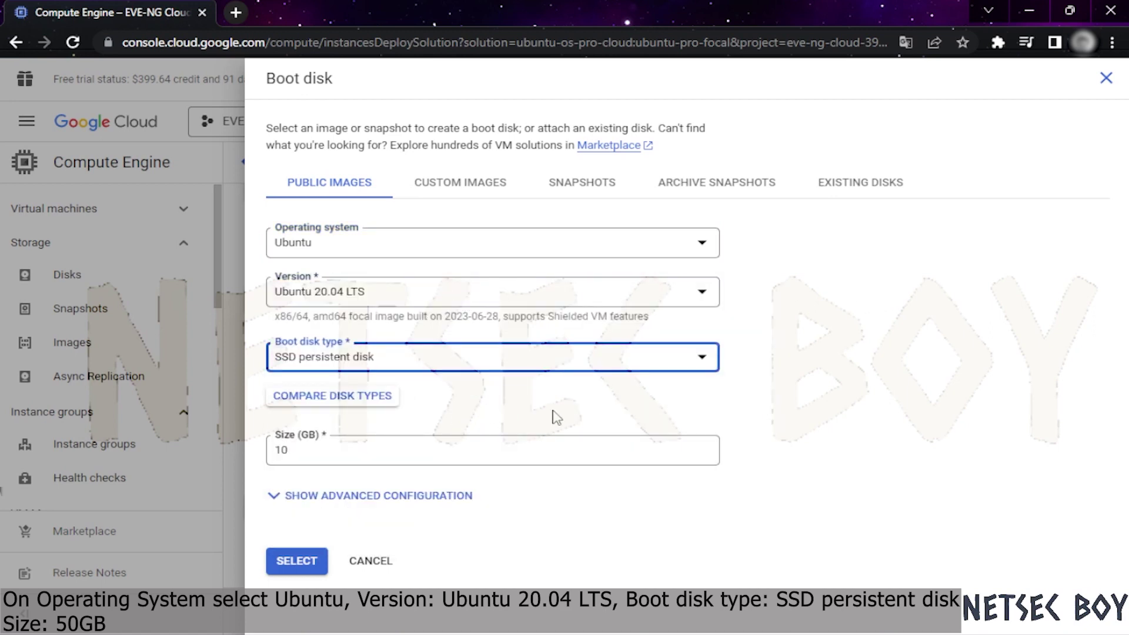
pyautogui.doubleClick(361, 453)
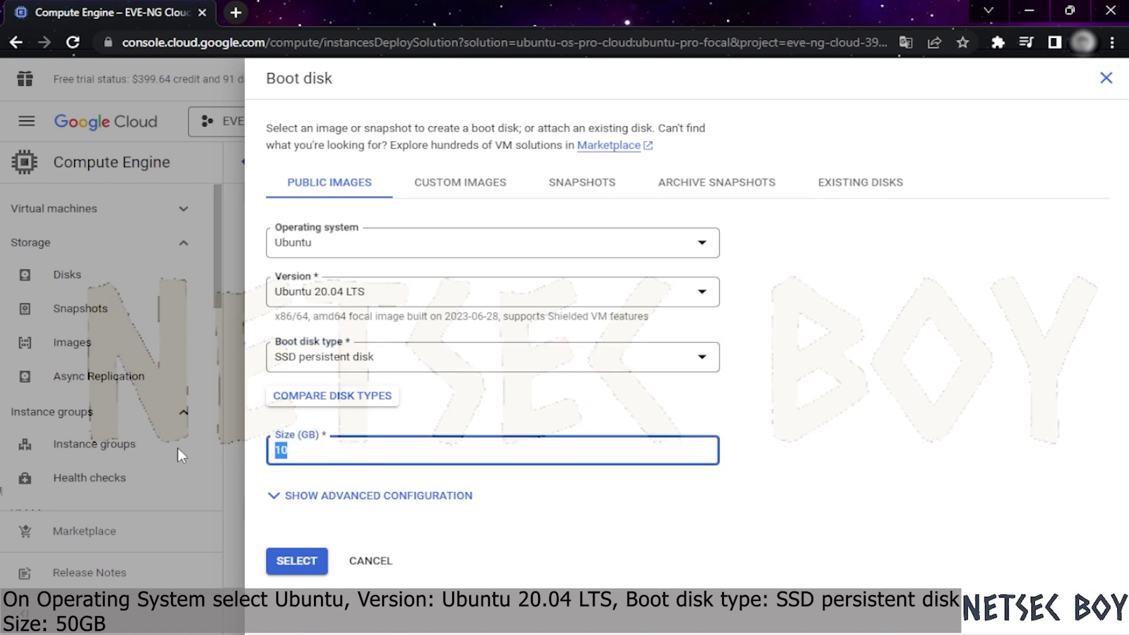
pyautogui.write('50')
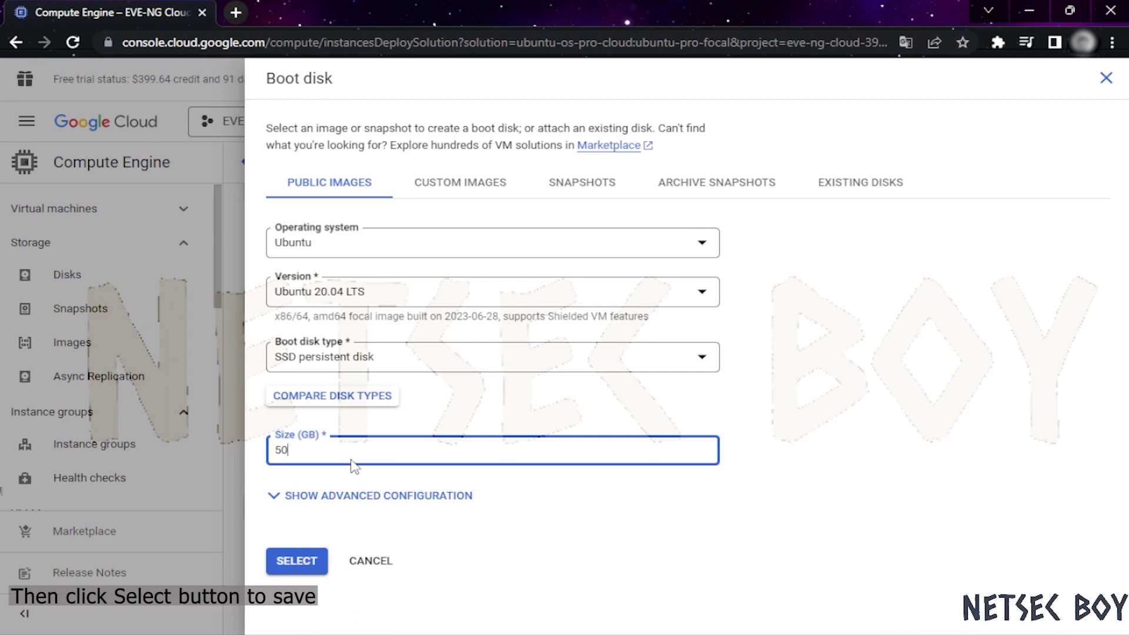
pyautogui.click(767, 444)
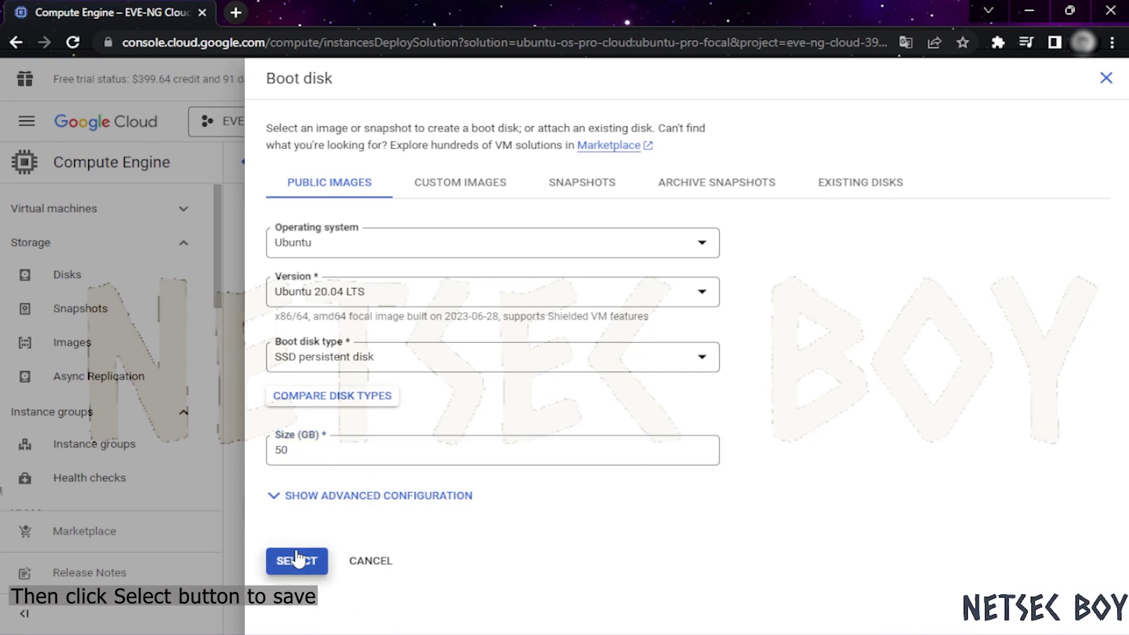
pyautogui.click(297, 559)
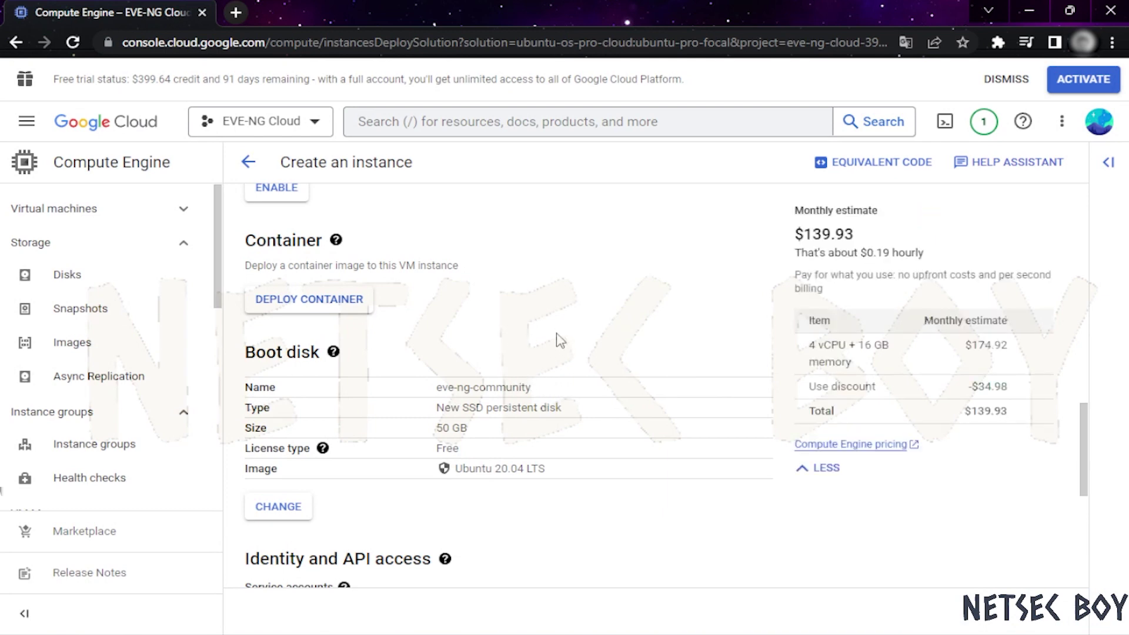
# Tick Allow HTTP traffic in the new instance's Firewall section, keeping the $139.93/month estimate
pyautogui.doubleClick(810, 234)
pyautogui.click(676, 303)
pyautogui.scroll(-2, 606, 312)
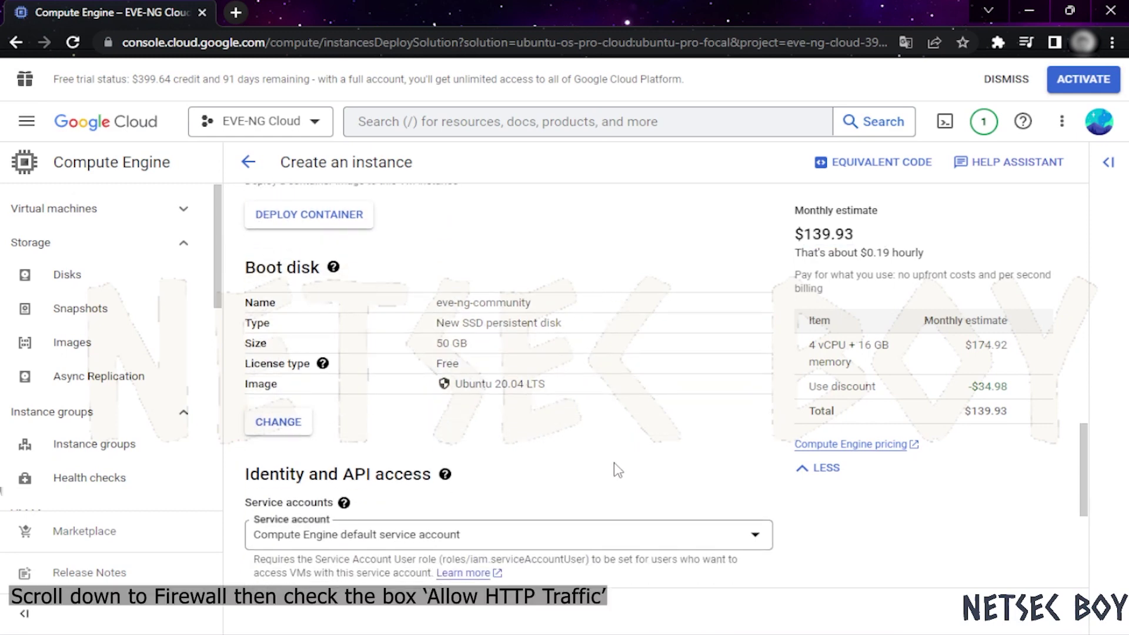
pyautogui.scroll(-2, 606, 452)
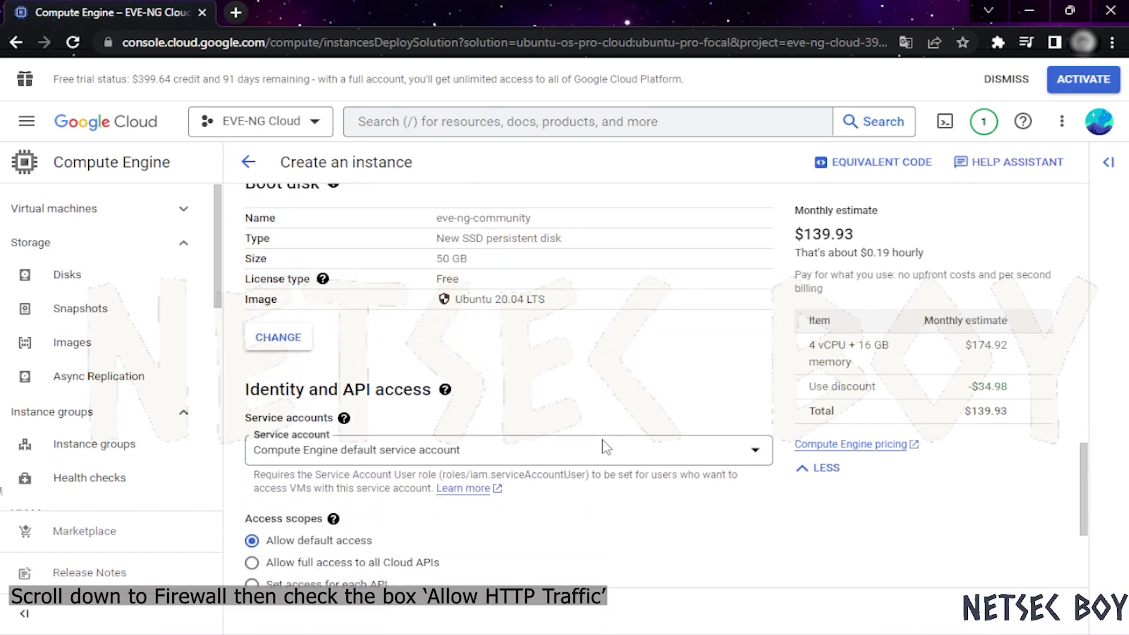
pyautogui.scroll(-2, 488, 364)
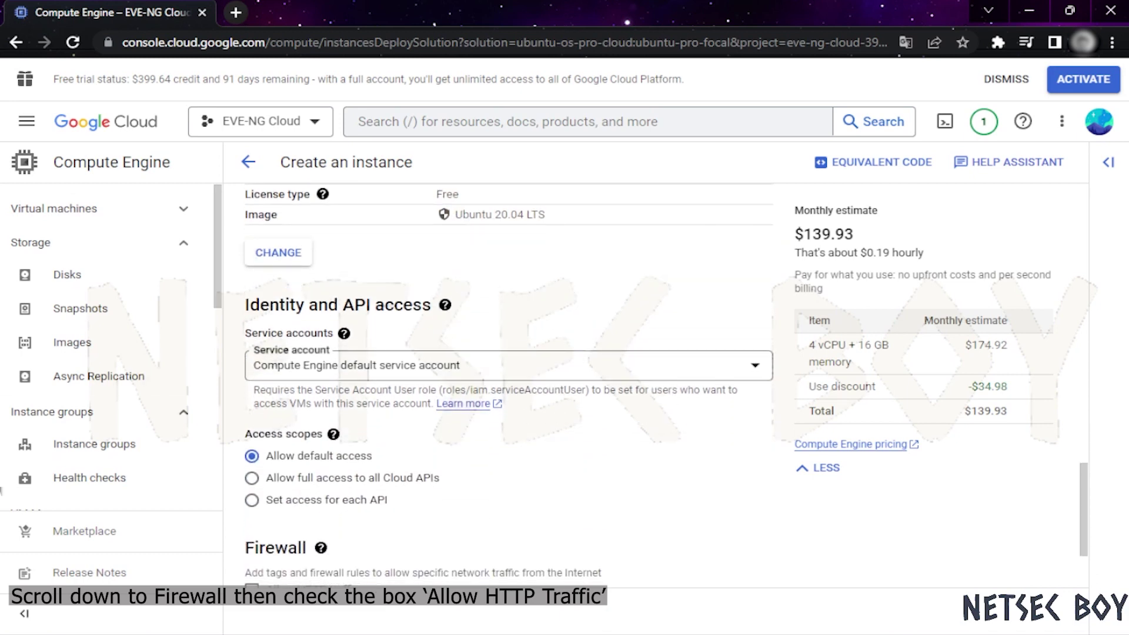
pyautogui.scroll(-3, 558, 447)
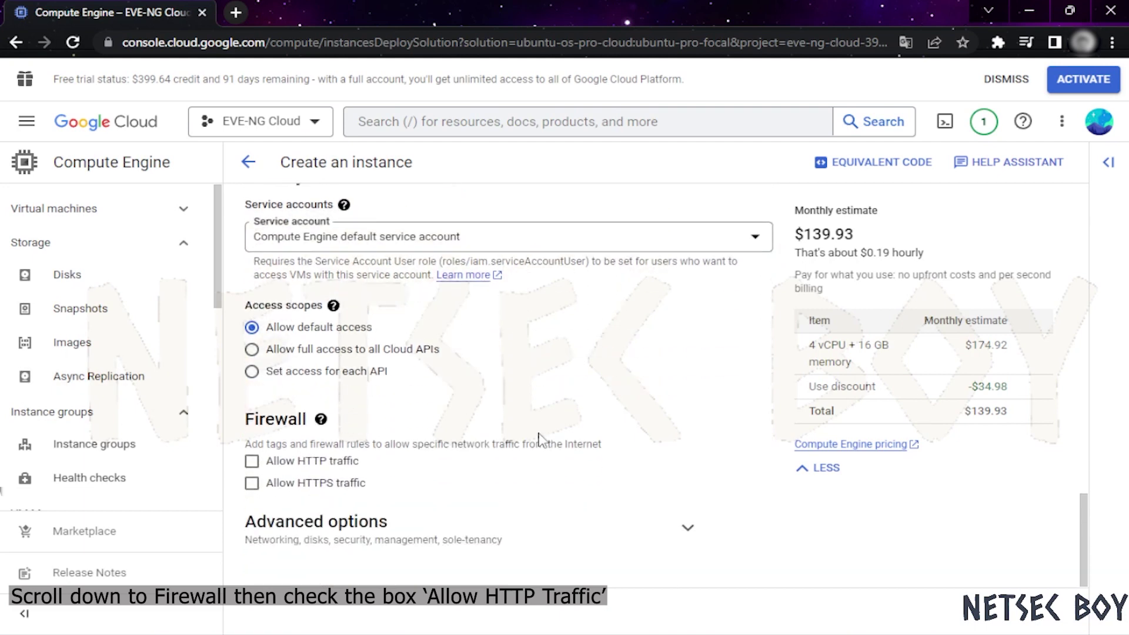
pyautogui.click(318, 465)
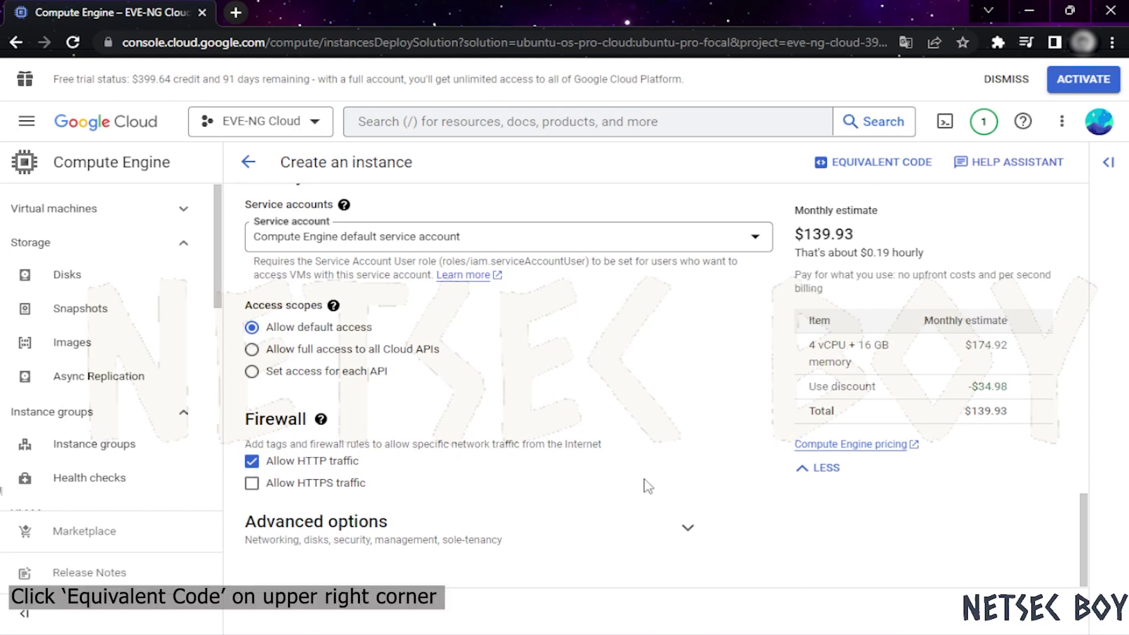
# Load the equivalent 'gcloud compute instances create eve-ng-community' command into a Cloud Shell terminal
pyautogui.click(862, 168)
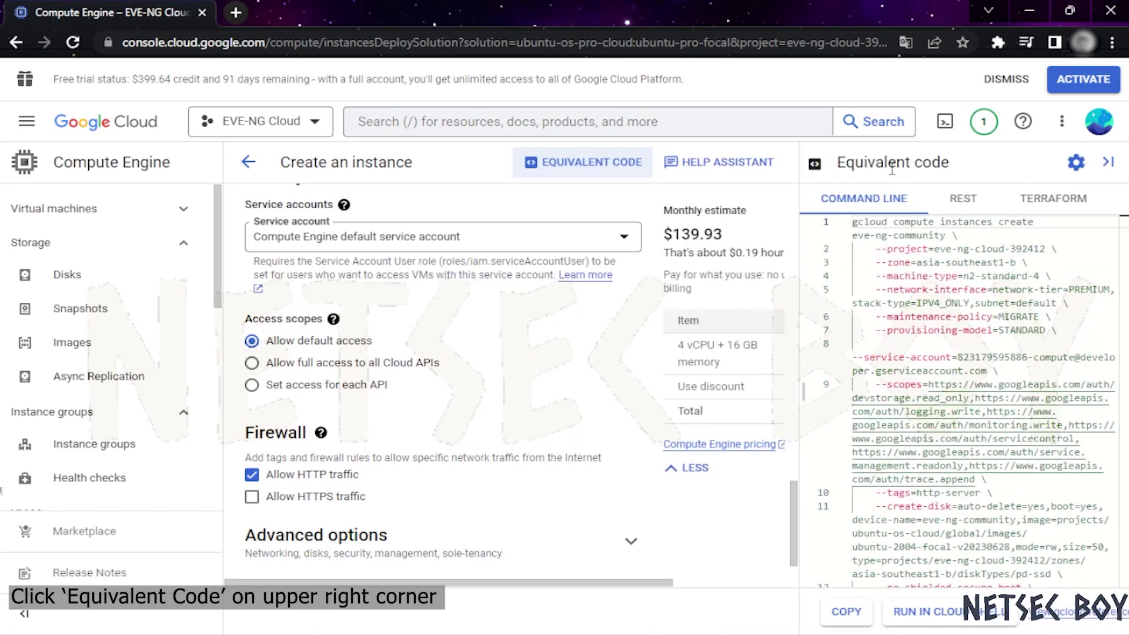
pyautogui.moveTo(803, 389); pyautogui.dragTo(682, 388)
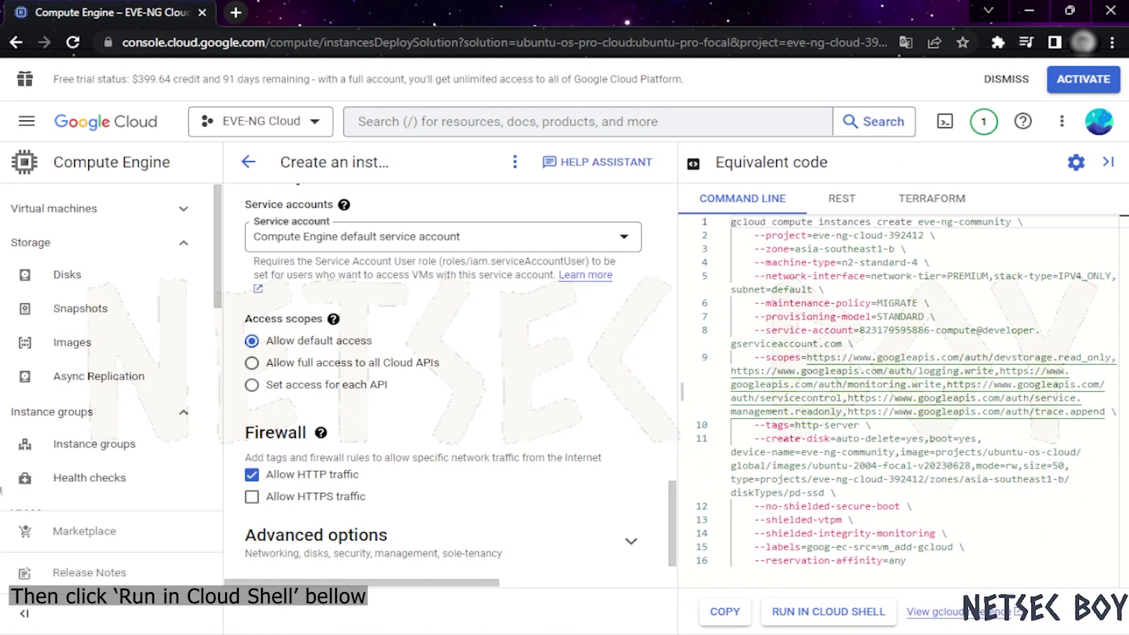
pyautogui.click(817, 614)
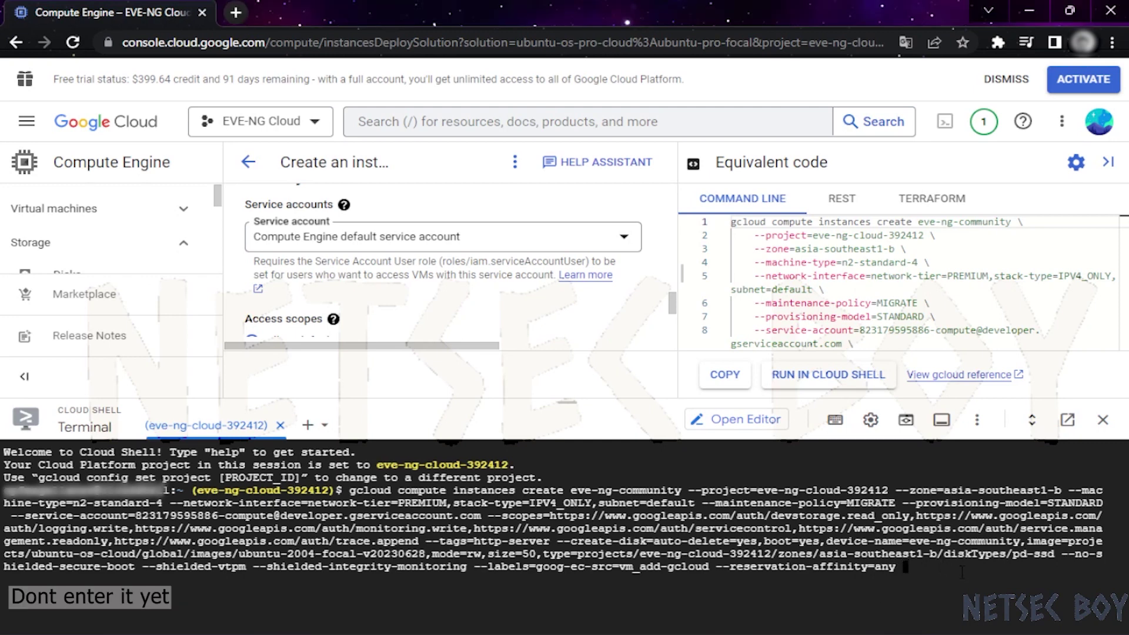
# Append --enable-nested-virtualization to the create command, run it, and authorize Cloud Shell
pyautogui.write('--e')
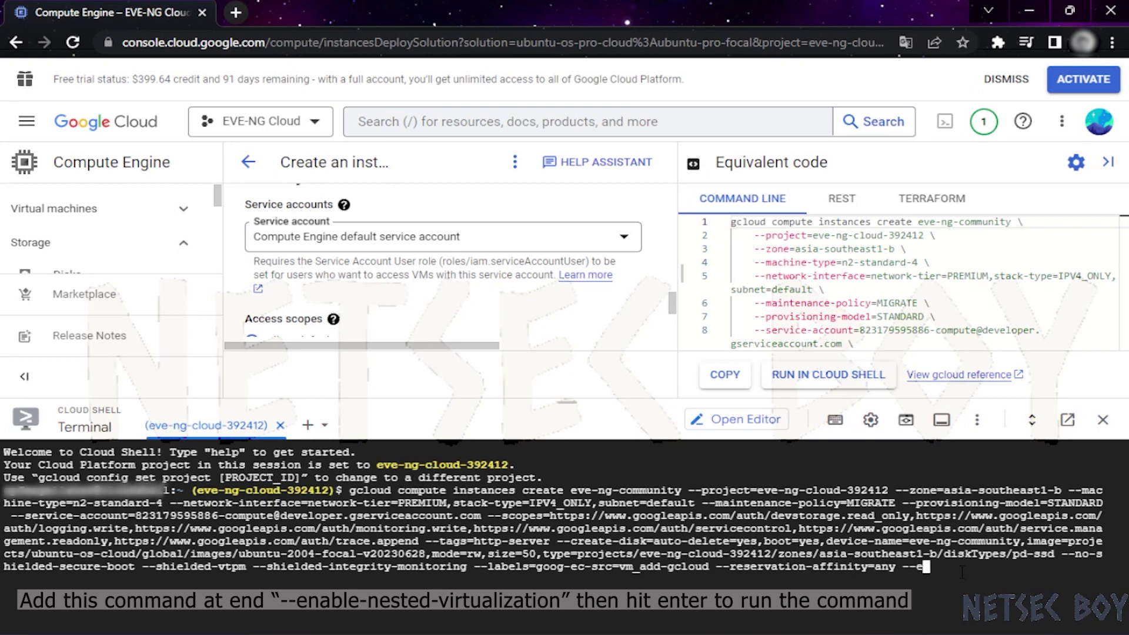
pyautogui.write('nable-nested-vir')
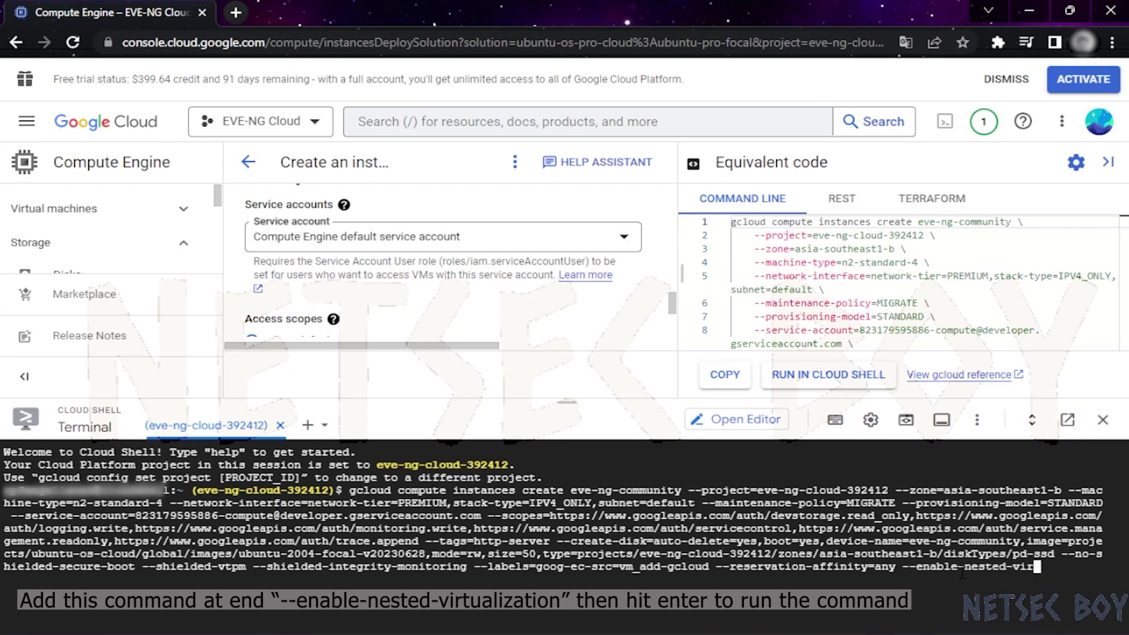
pyautogui.write('tualization')
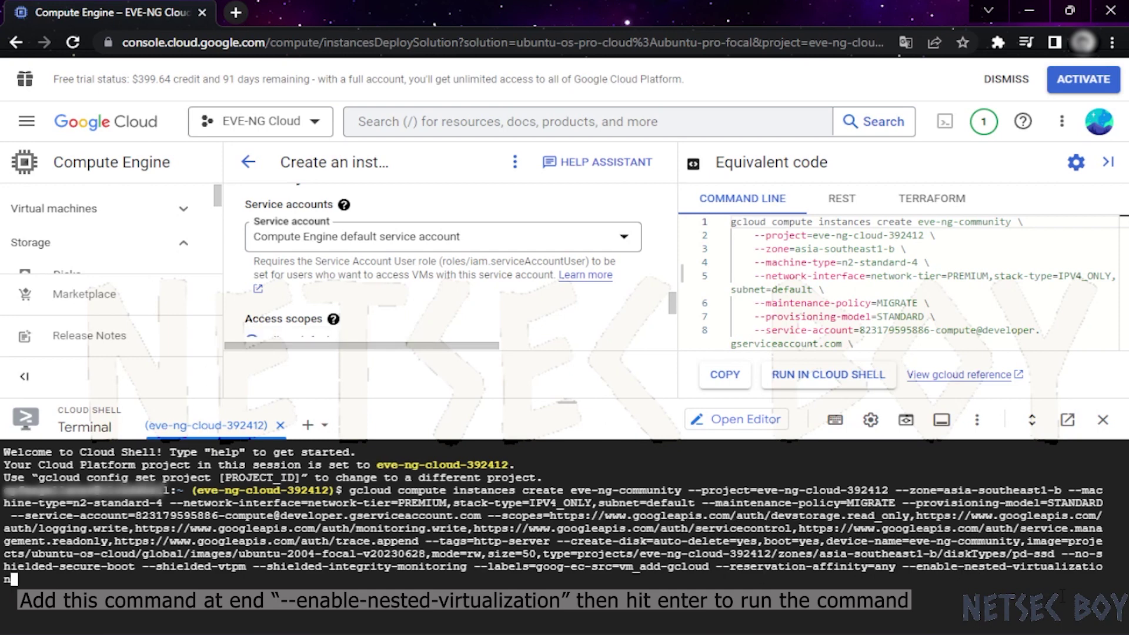
pyautogui.press('Return')
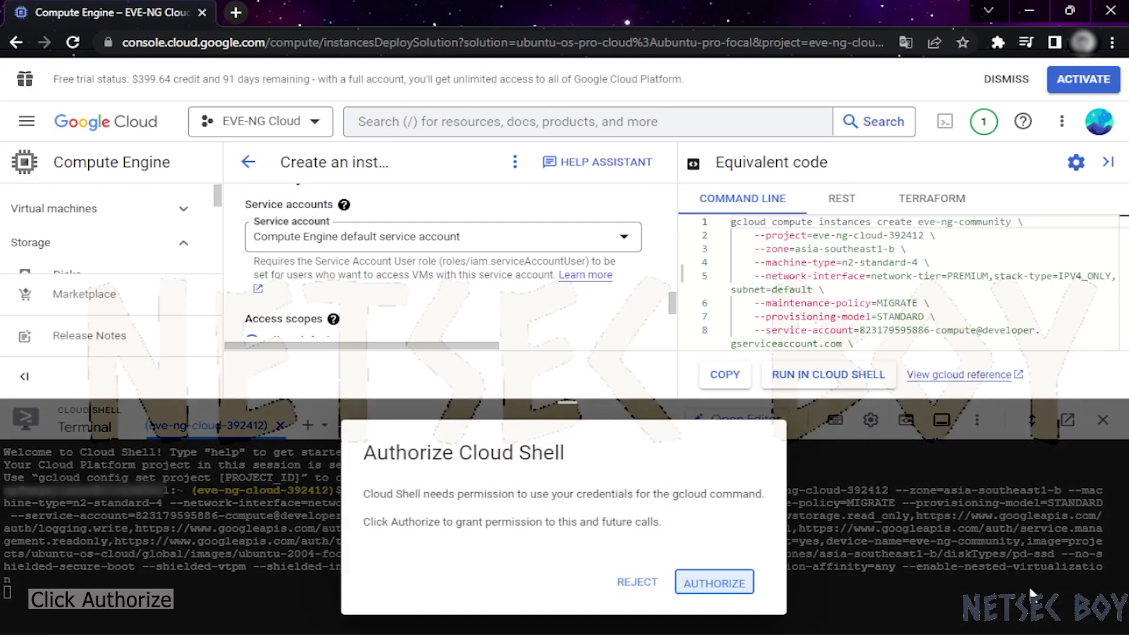
pyautogui.click(730, 584)
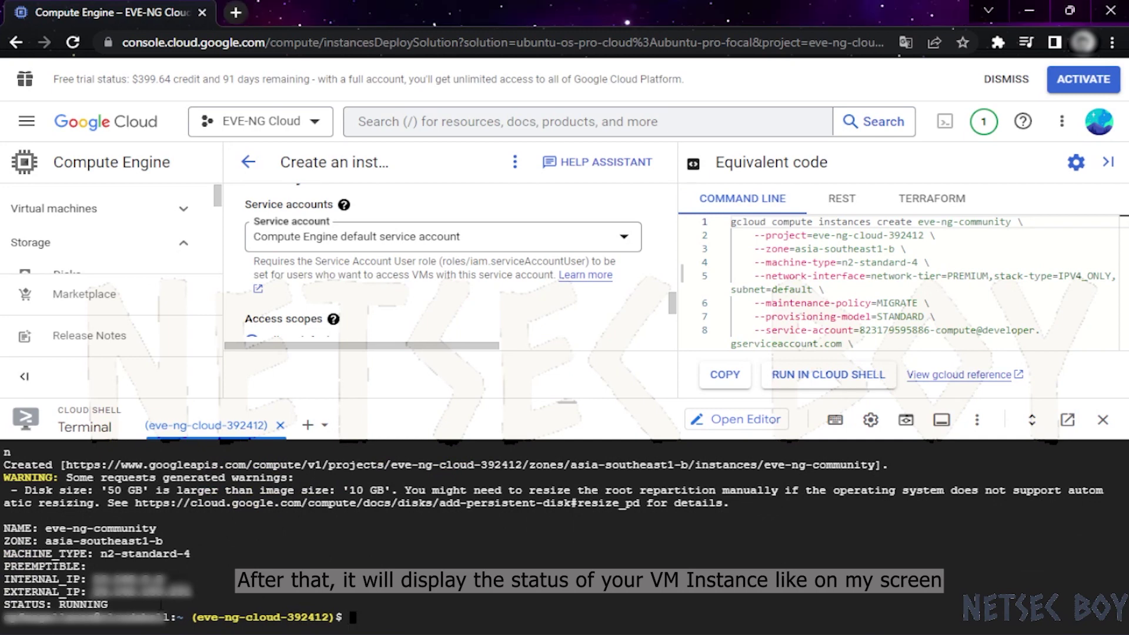
# Check the Cloud Shell output showing eve-ng-community created with status RUNNING
pyautogui.moveTo(127, 606); pyautogui.dragTo(3, 527)
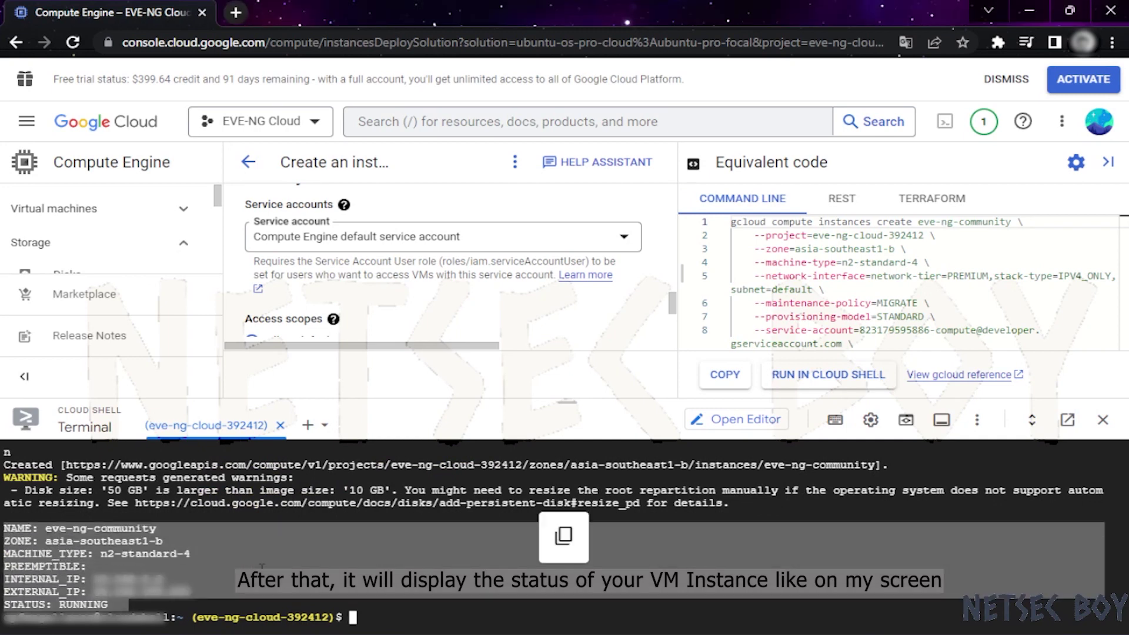
pyautogui.click(392, 614)
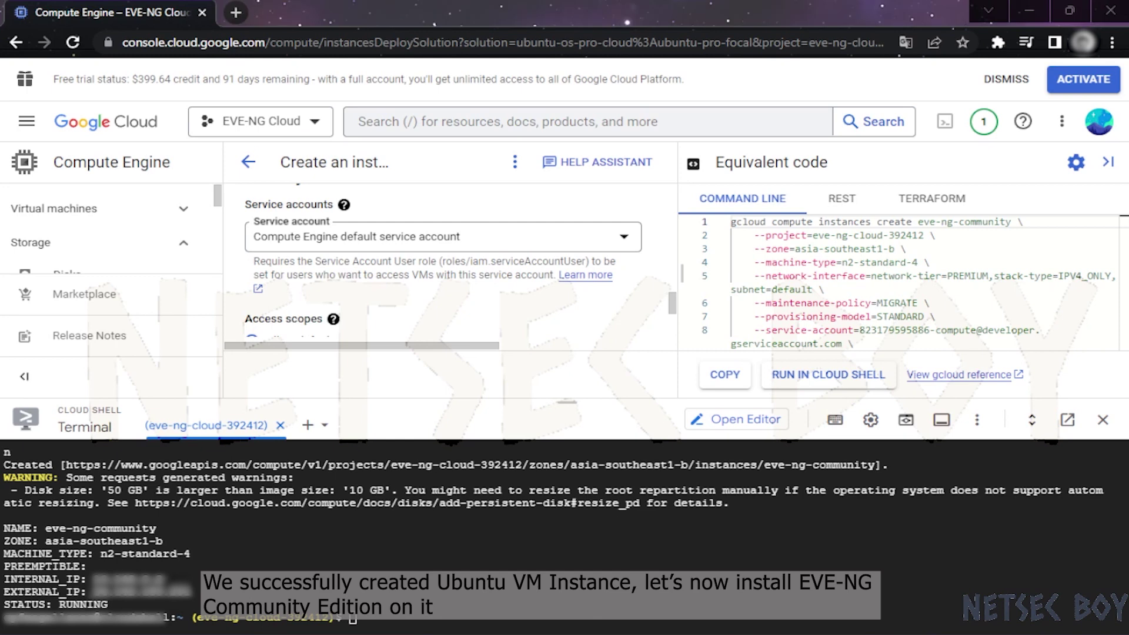
pyautogui.click(211, 545)
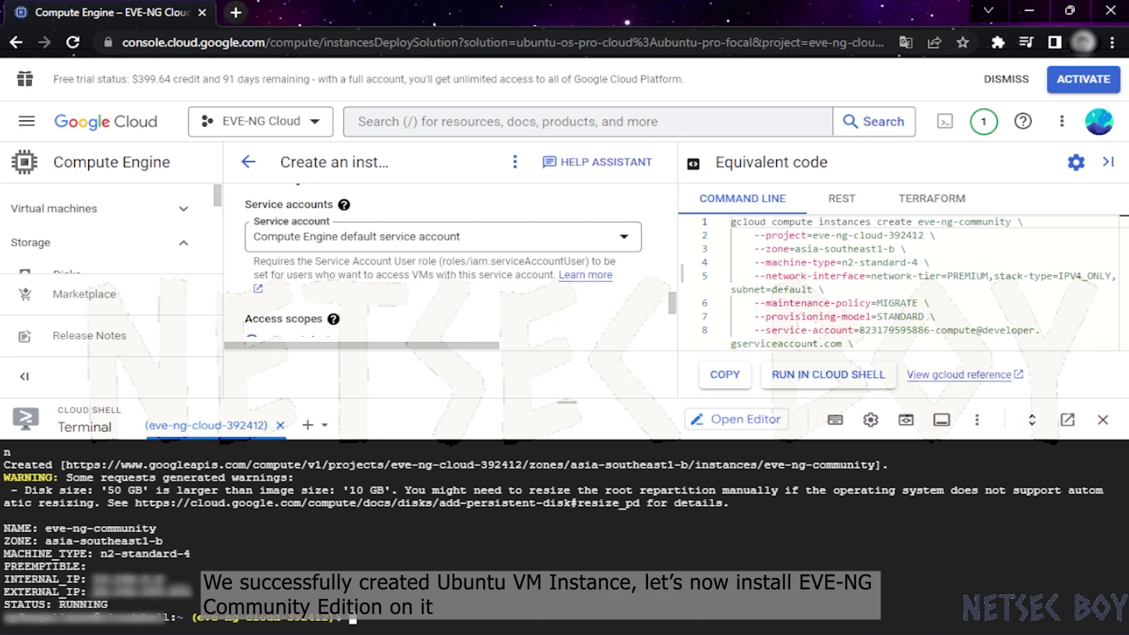
pyautogui.hotkey('alt', 'Tab')
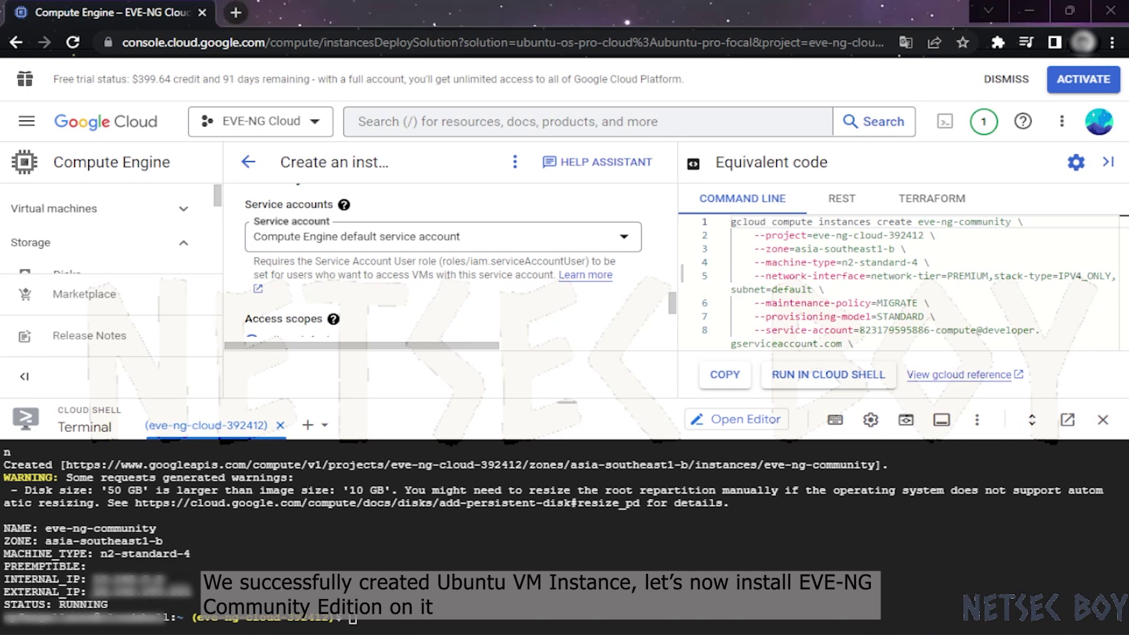
# Close Cloud Shell and go to Virtual machines > VM instances listing eve-ng-community
pyautogui.click(1103, 421)
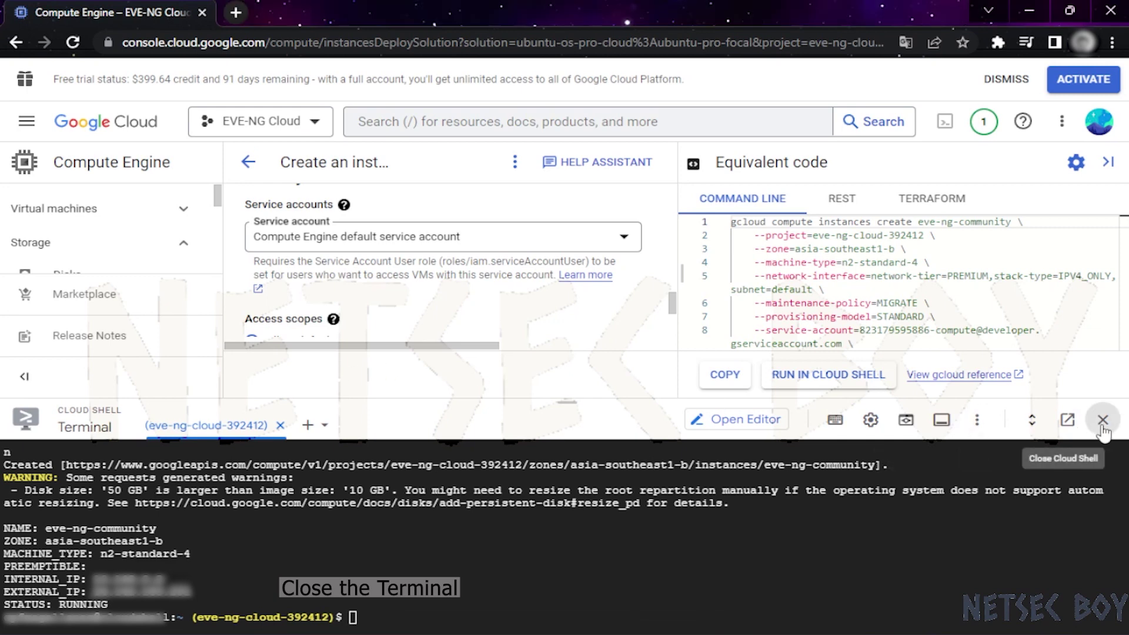
pyautogui.click(1103, 421)
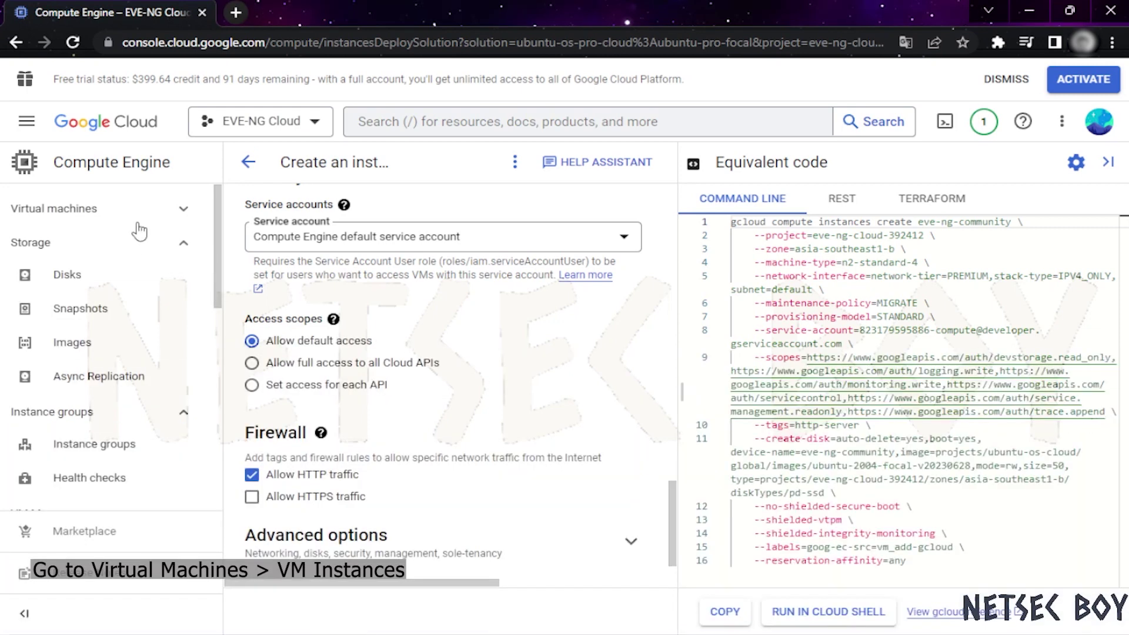
pyautogui.click(83, 212)
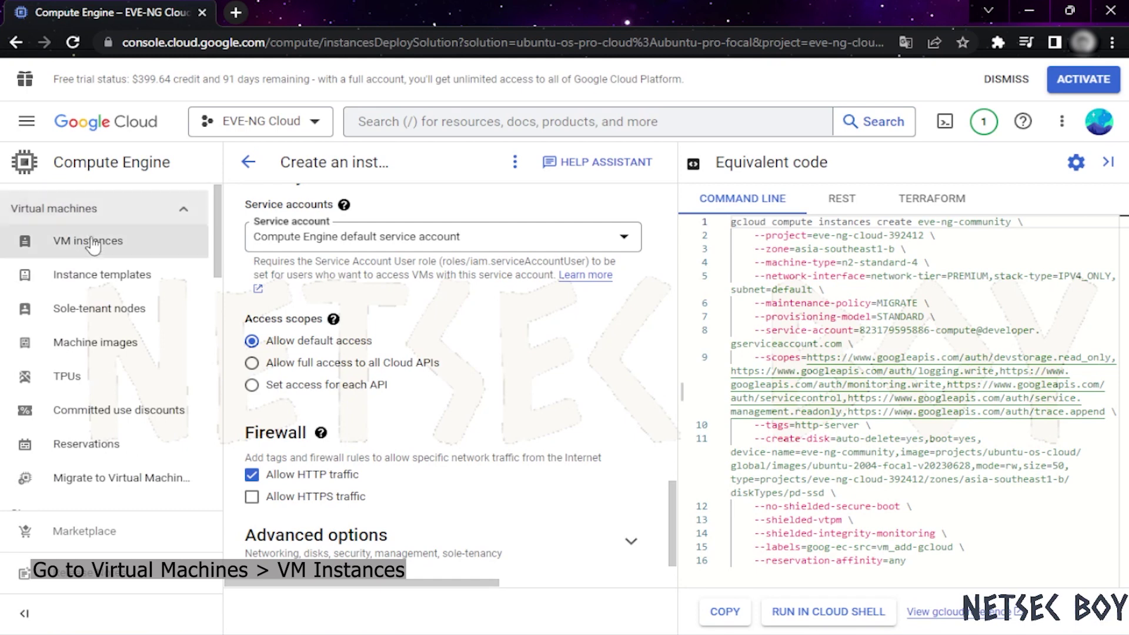
pyautogui.click(158, 251)
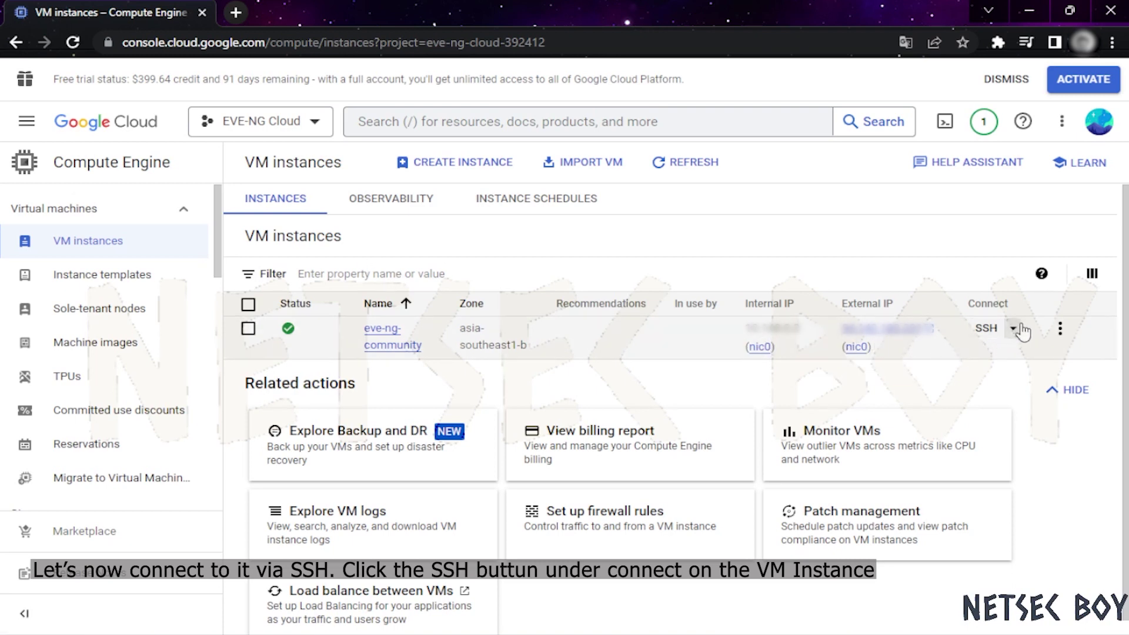
# Authorize an SSH-in-browser session to eve-ng-community and enter sudo -i at the prompt
pyautogui.click(983, 329)
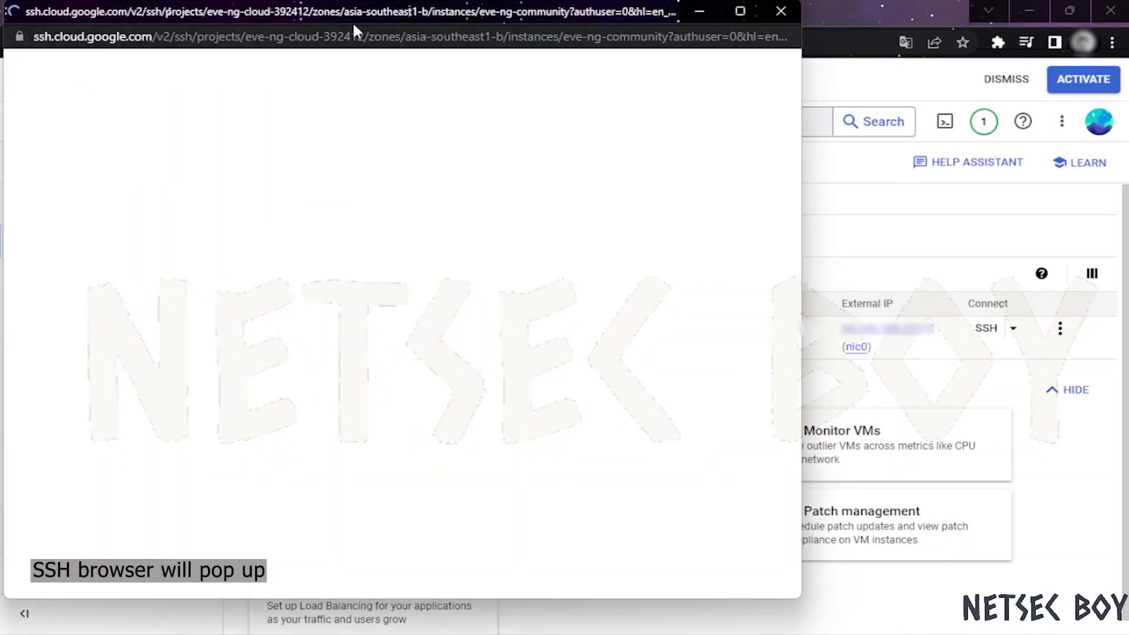
pyautogui.moveTo(366, 8); pyautogui.dragTo(429, 21)
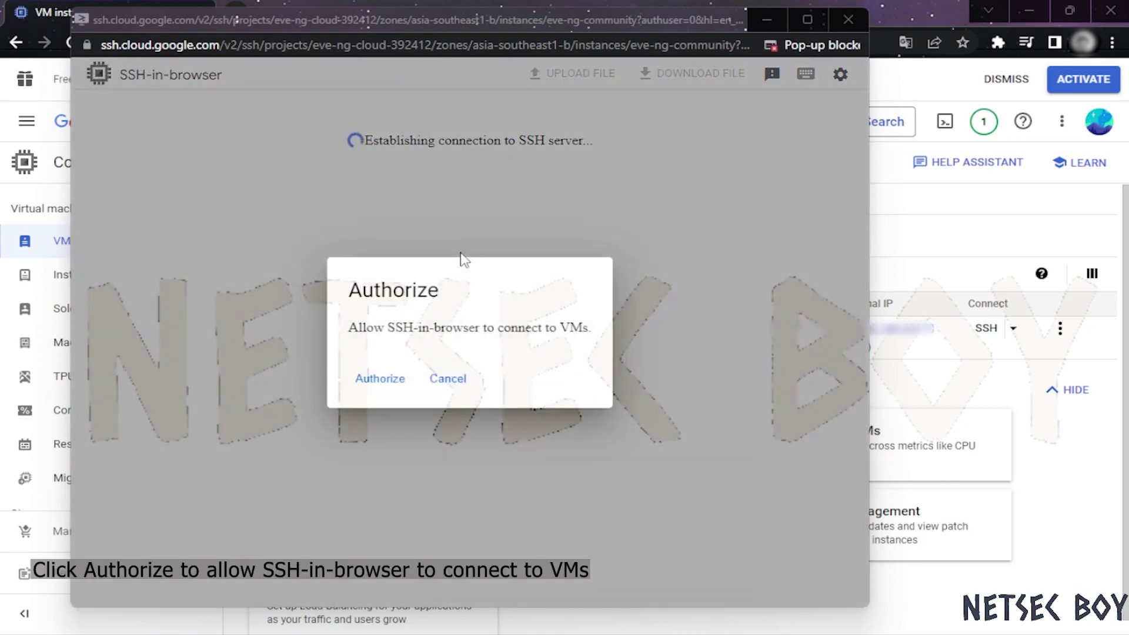
pyautogui.click(393, 380)
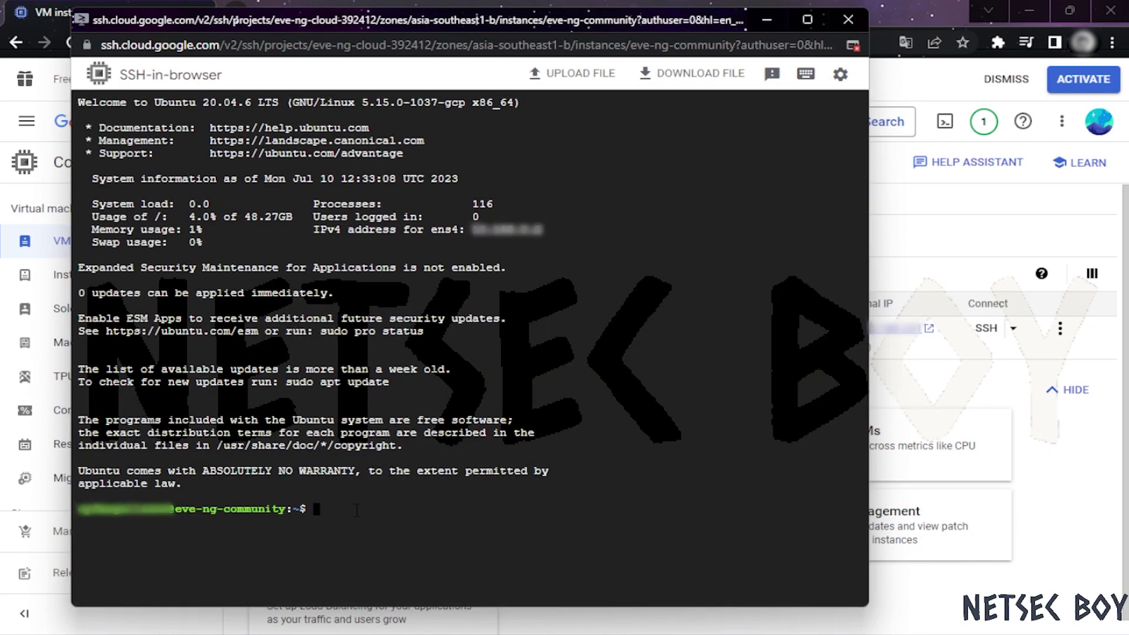
pyautogui.write('sudo -i')
# As root, clear the terminal, then paste and run the wget install-eve.sh EVE-NG command
pyautogui.press('Return')
pyautogui.write('clear')
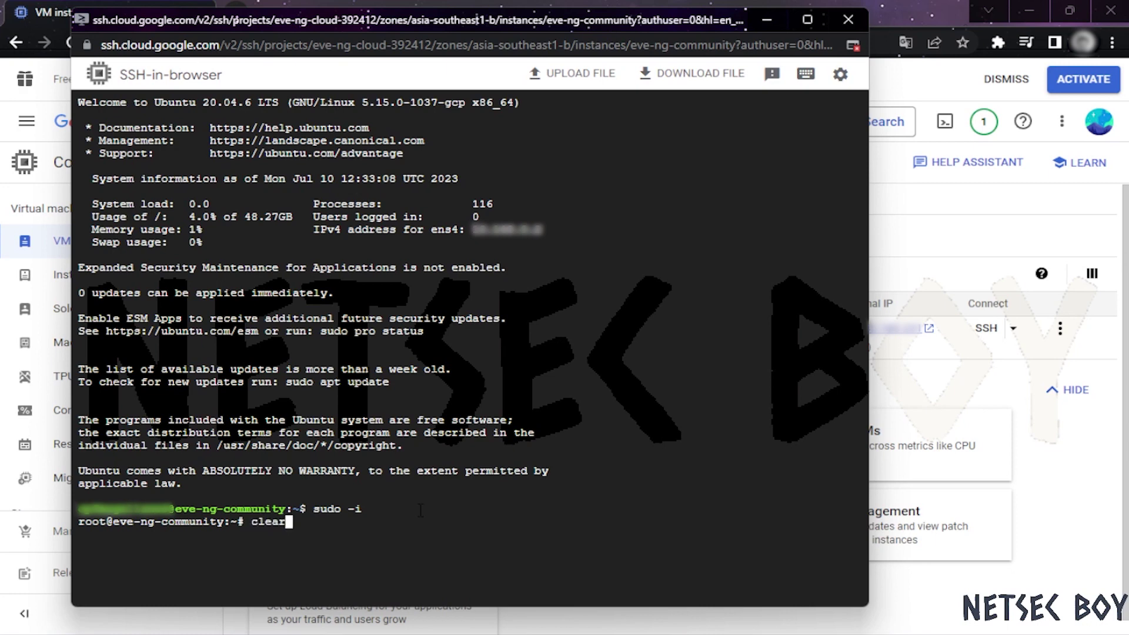
pyautogui.press('Return')
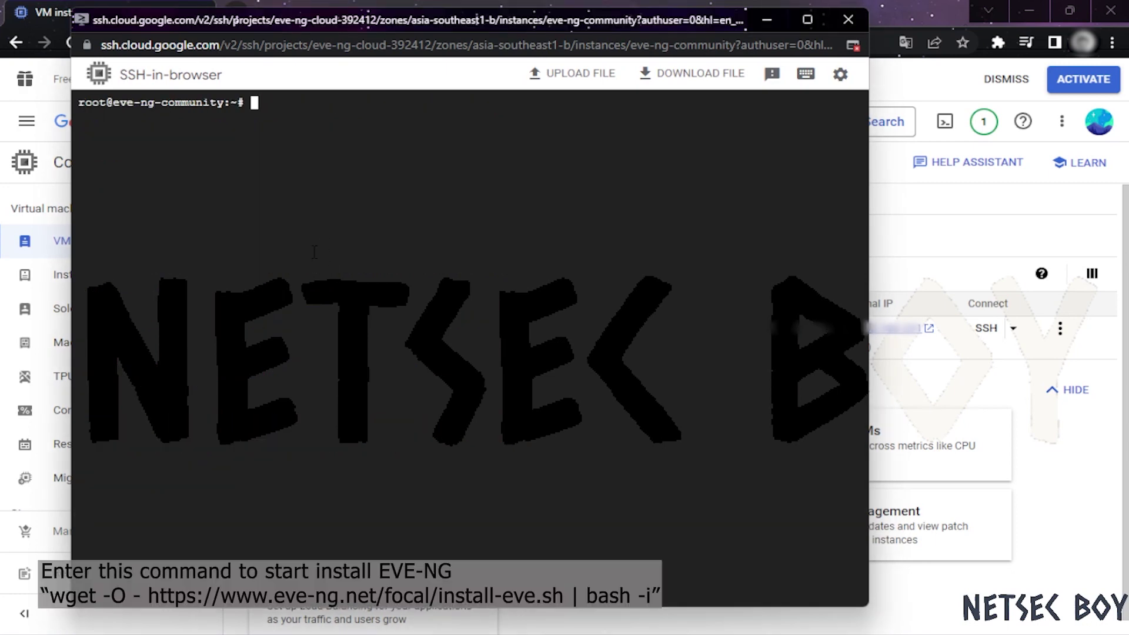
pyautogui.rightClick(297, 114)
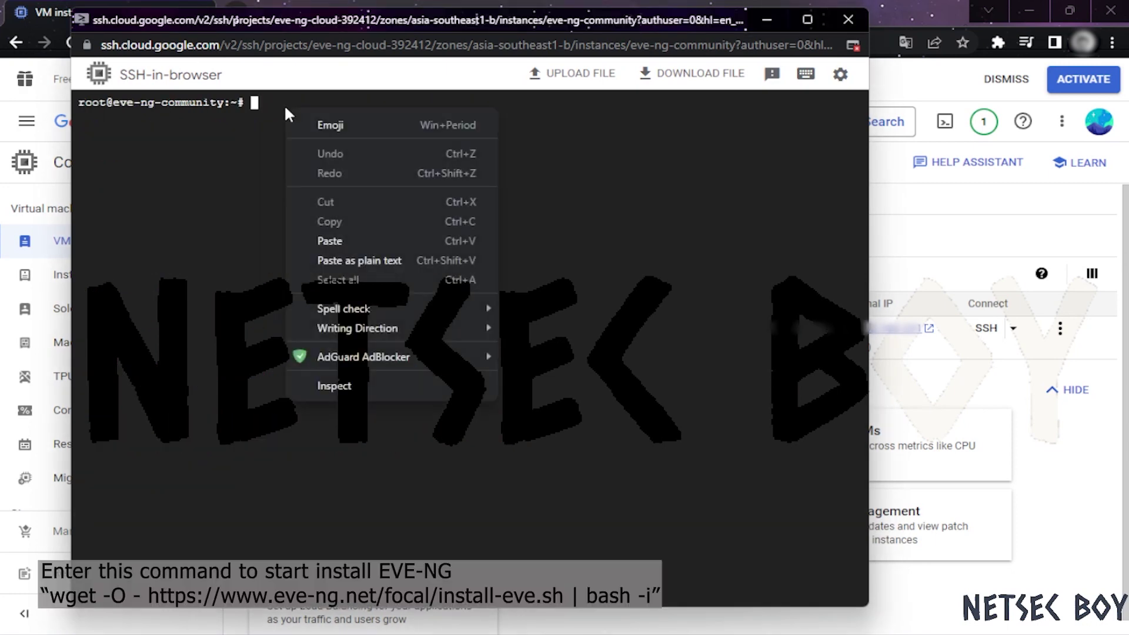
pyautogui.click(321, 237)
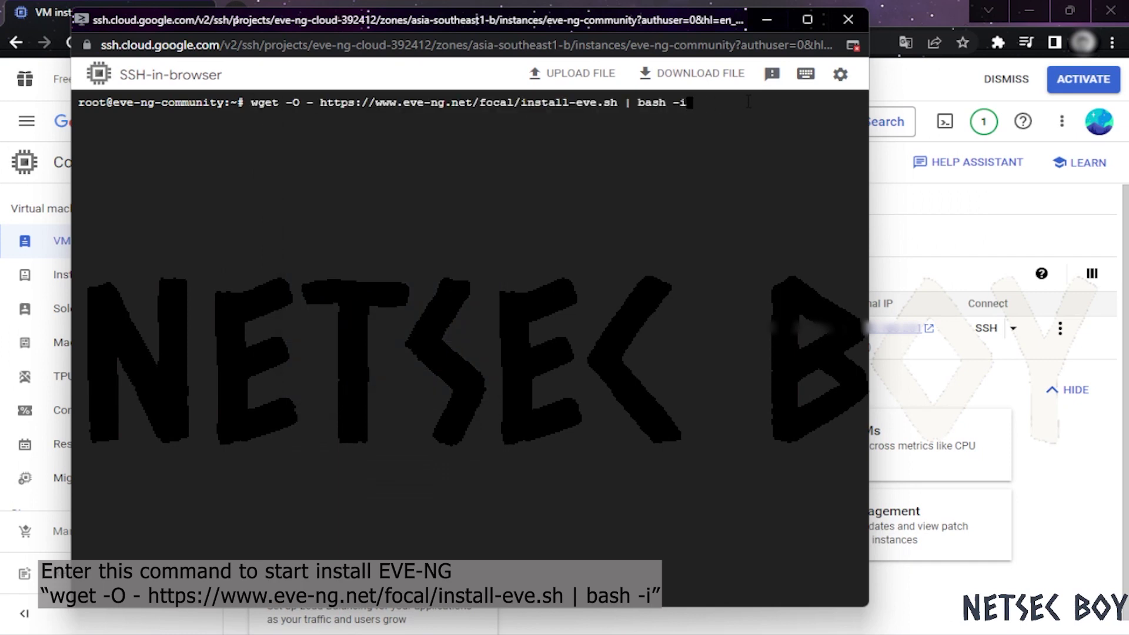
pyautogui.press('Return')
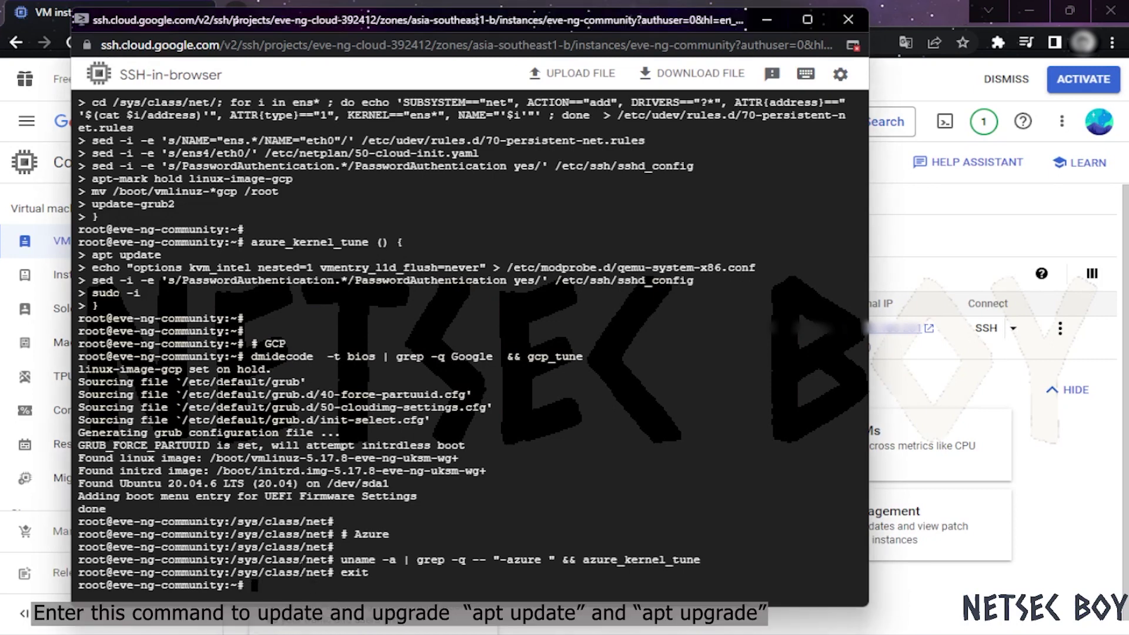
# Run apt update and apt upgrade, then reboot the VM with shutdown -r now
pyautogui.write('apt update')
pyautogui.press('Return')
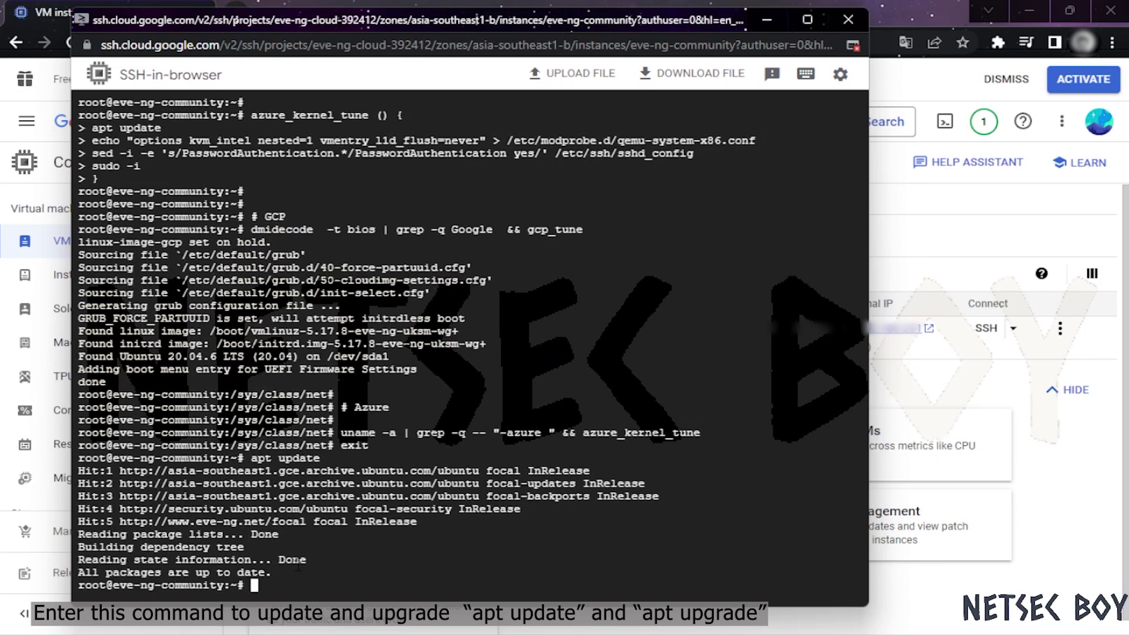
pyautogui.write('apt upgrade')
pyautogui.press('Return')
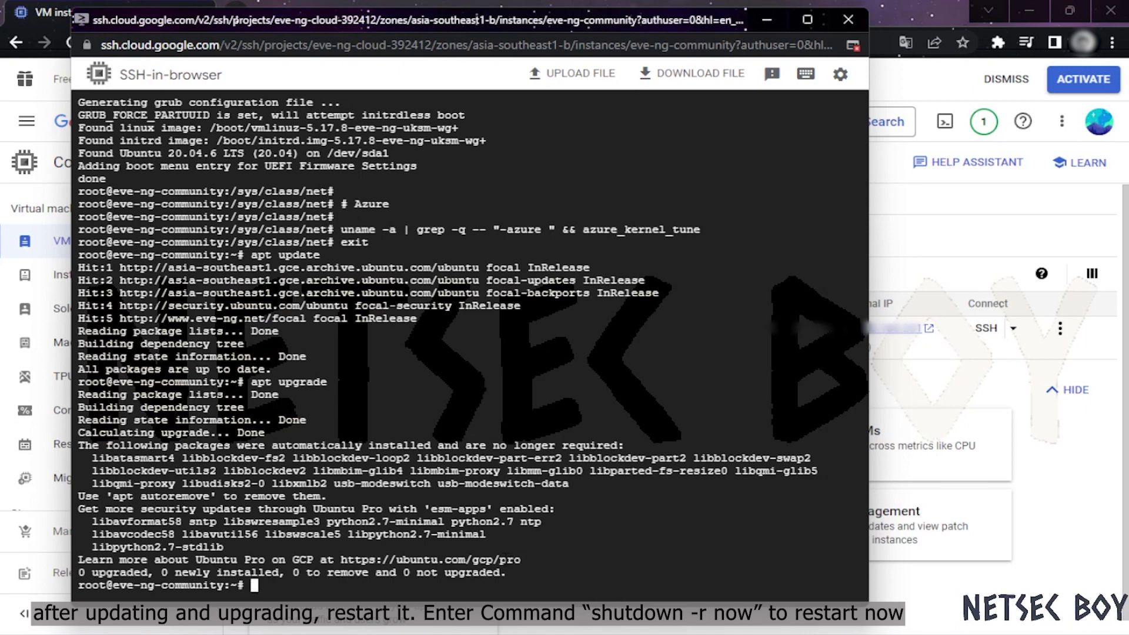
pyautogui.write('shutdown -r ')
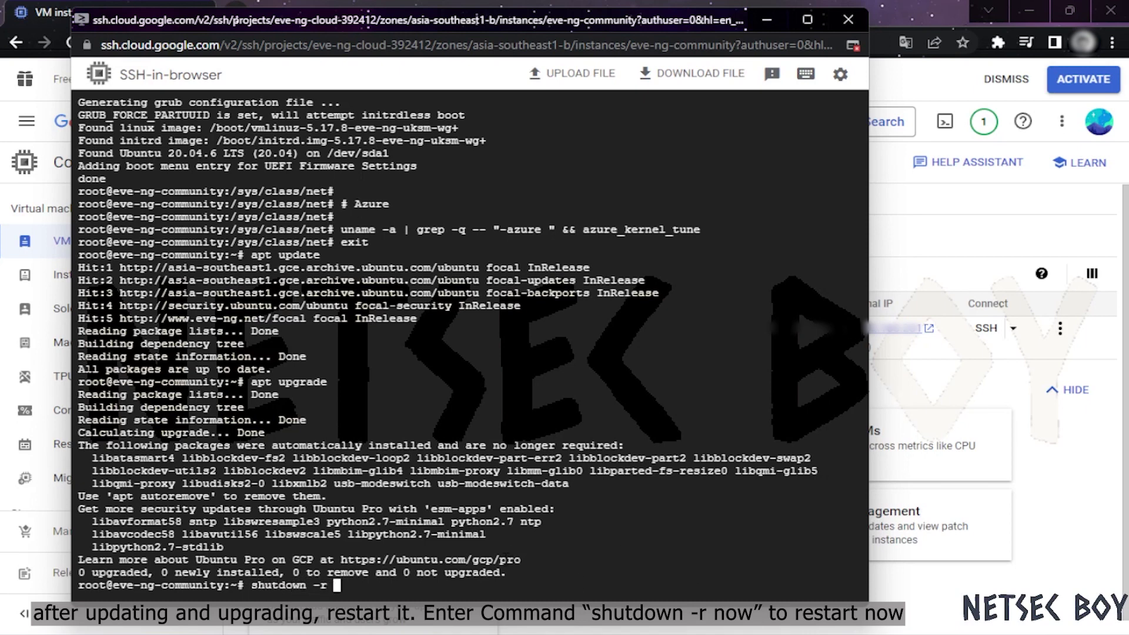
pyautogui.write('now')
pyautogui.press('Return')
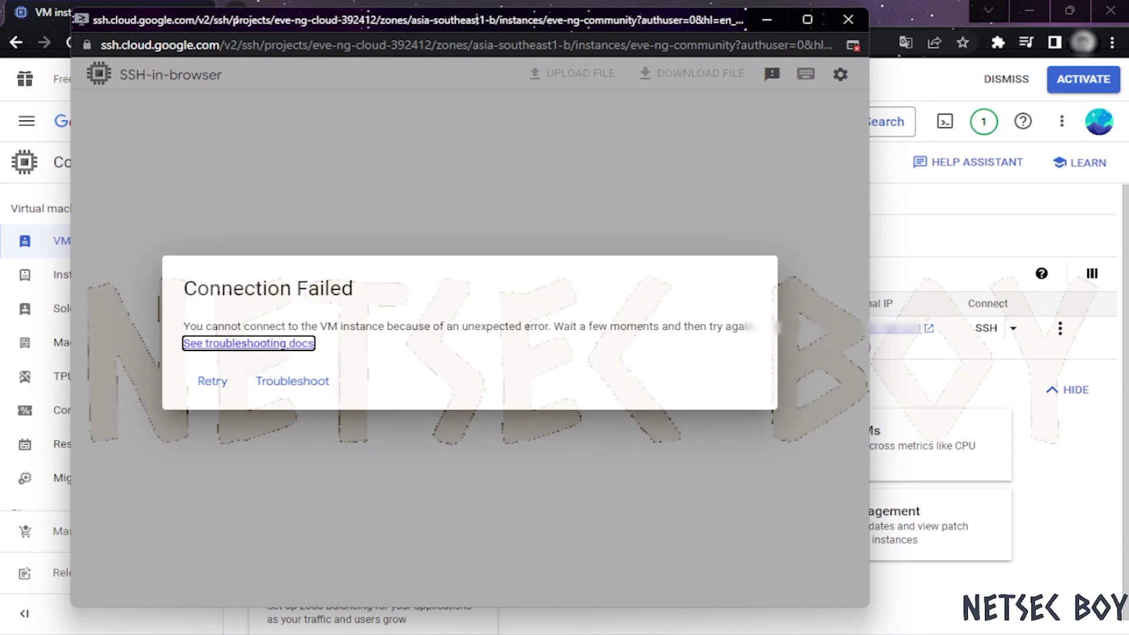
# Reconnect over SSH, cancel with Ctrl+C, and relaunch the EVE-NG setup wizard via sudo -i
pyautogui.click(209, 381)
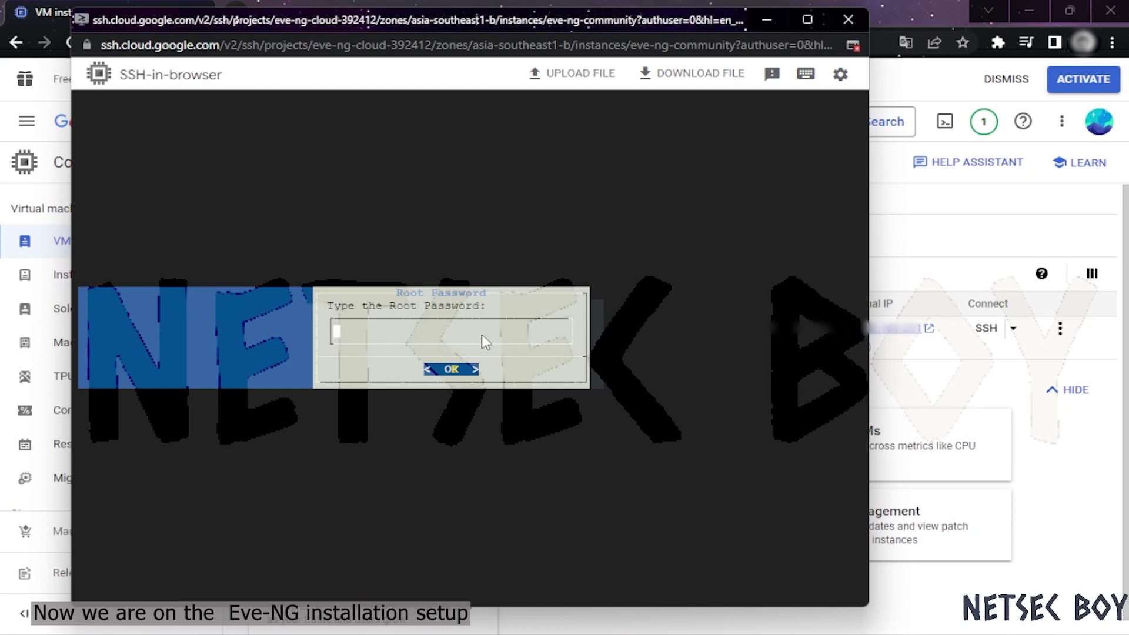
pyautogui.hotkey('ctrl', 'c')
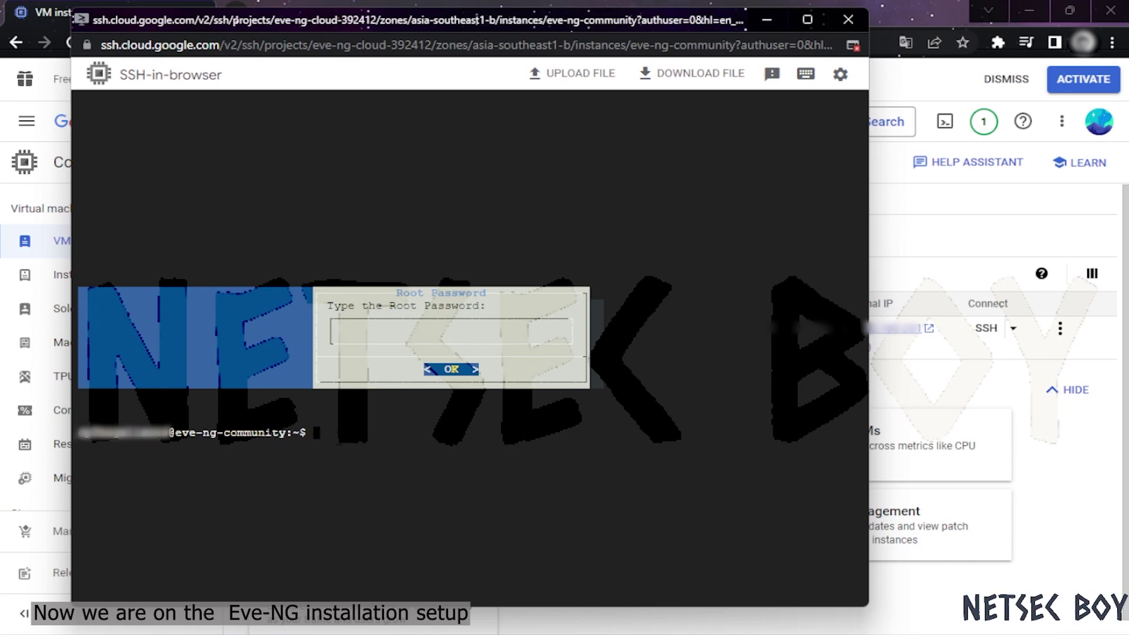
pyautogui.write('sudo')
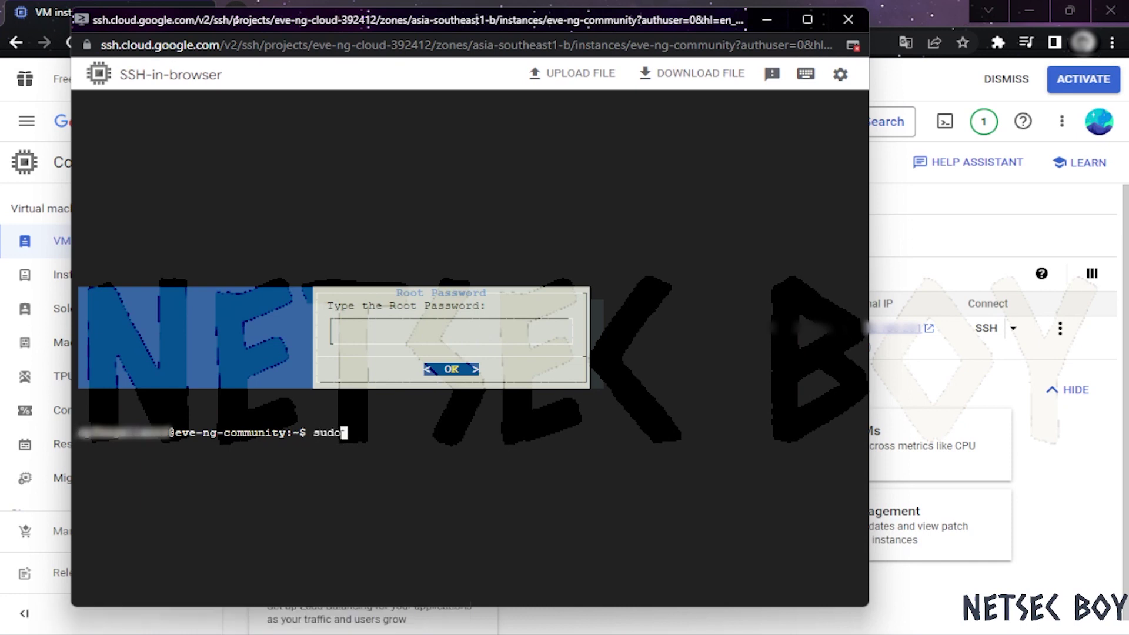
pyautogui.write(' -')
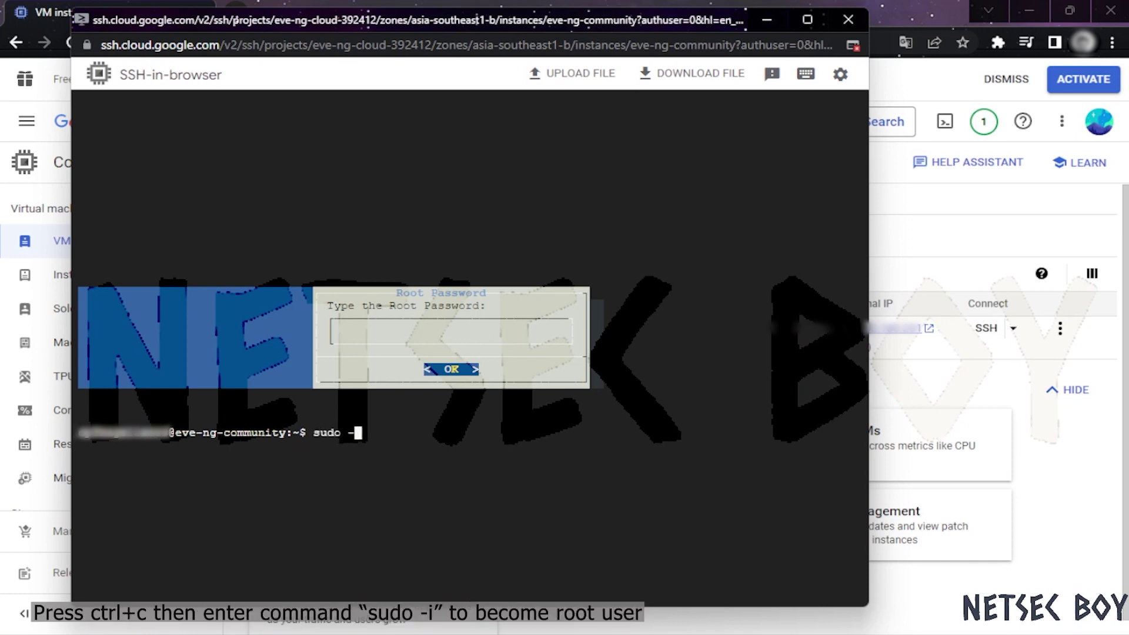
pyautogui.write('i')
pyautogui.press('Return')
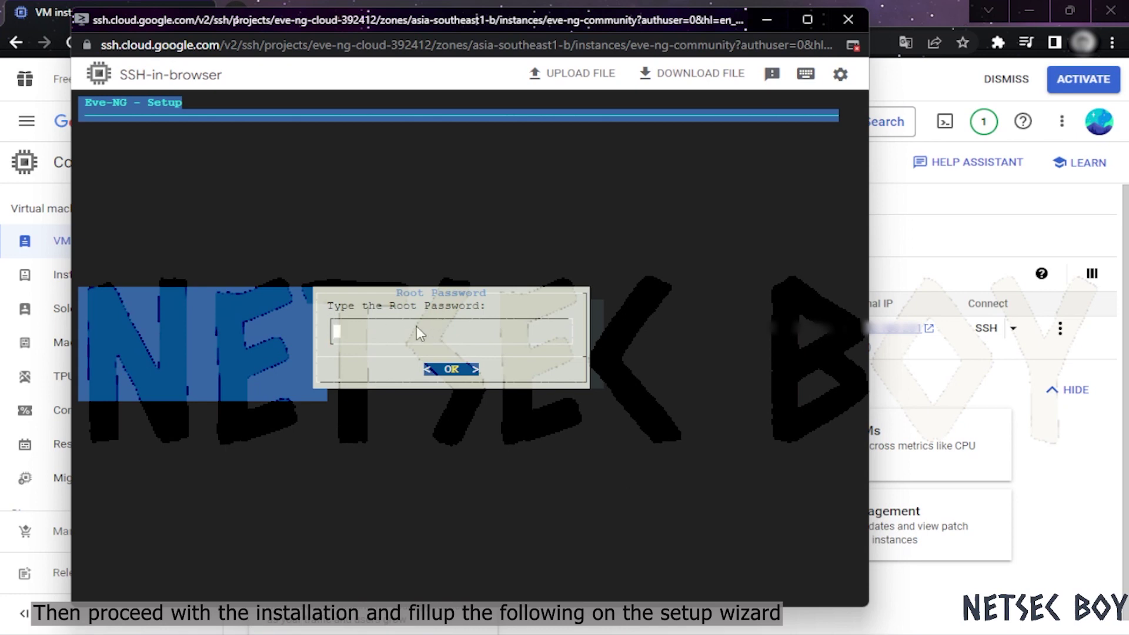
# Enter and confirm the root password, then accept eve-ng, example.com, DHCP, blank NTP, direct connection
pyautogui.press('Return')
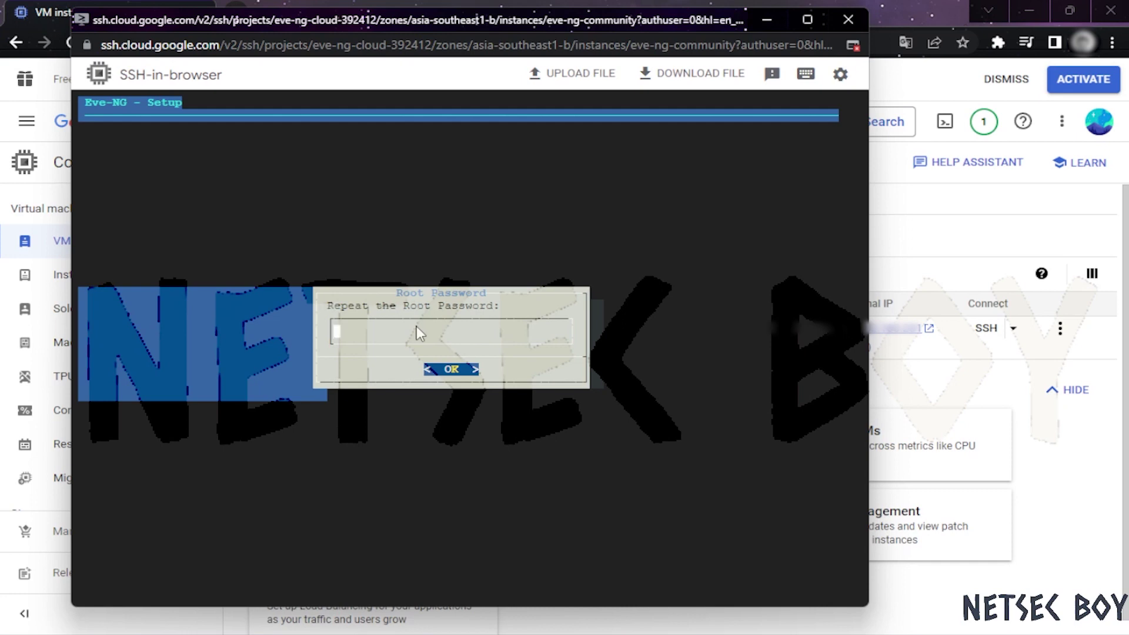
pyautogui.press('Return')
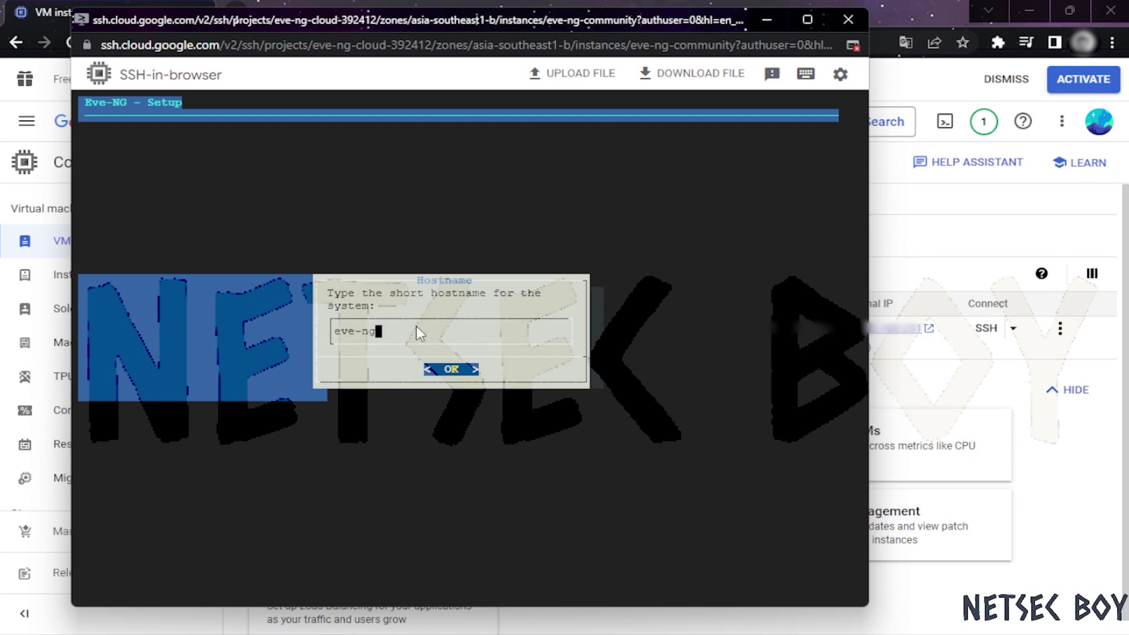
pyautogui.press('Return')
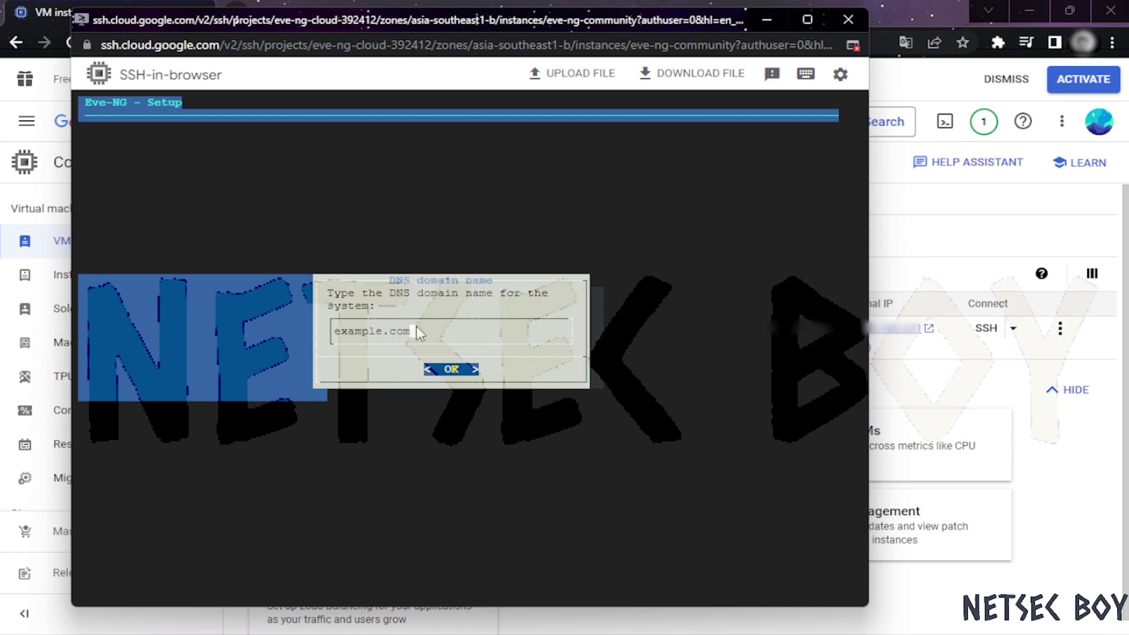
pyautogui.press('Return')
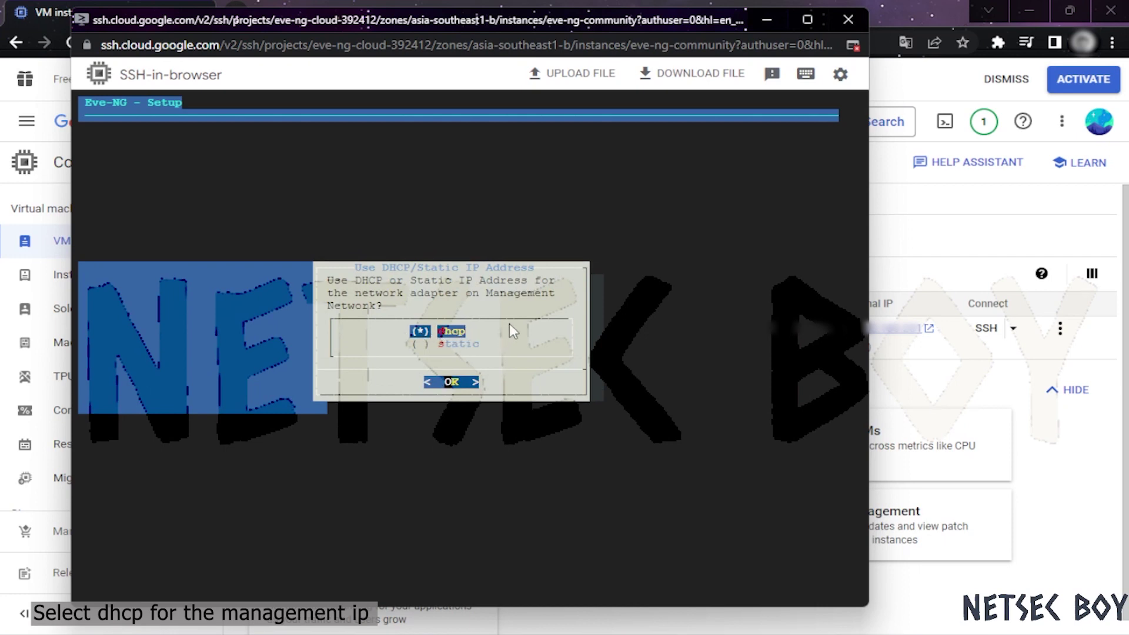
pyautogui.press('Return')
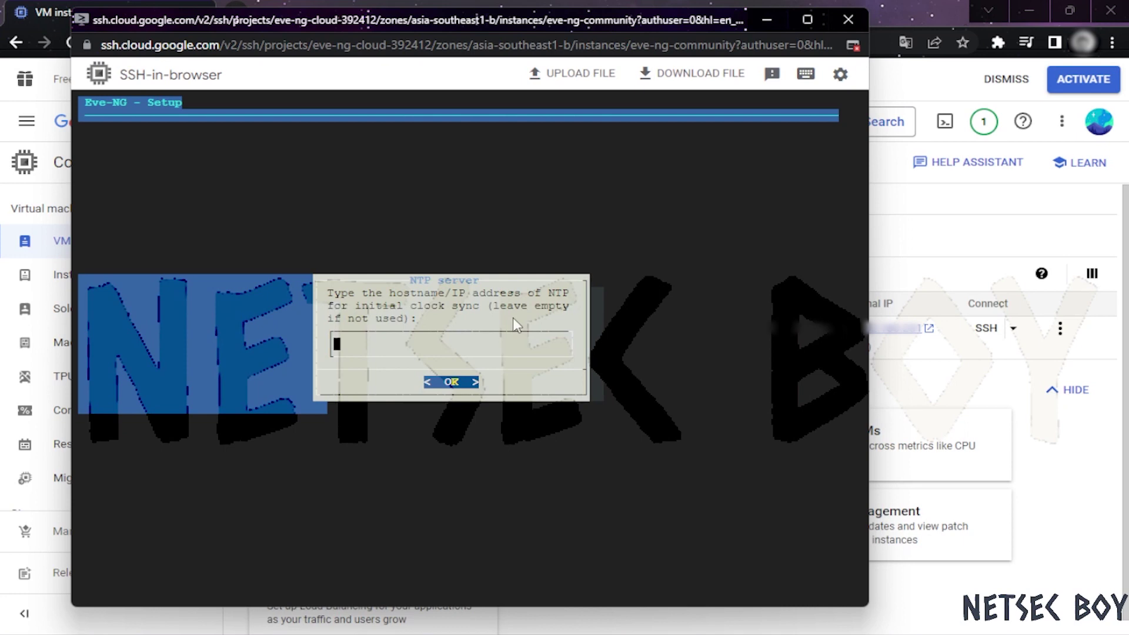
pyautogui.press('Return')
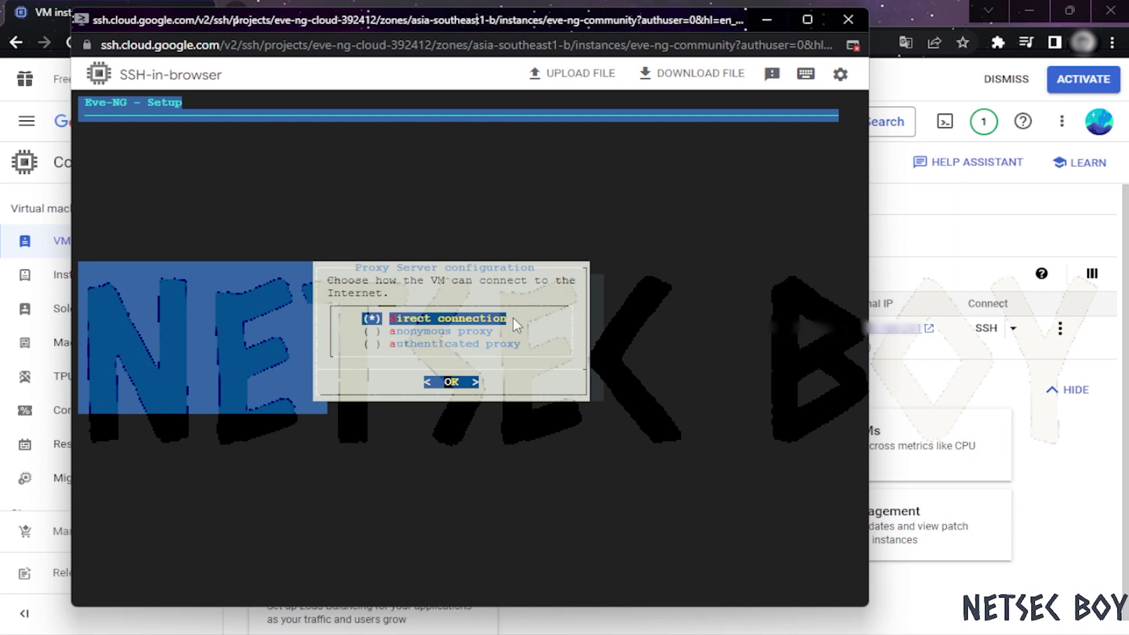
pyautogui.press('Return')
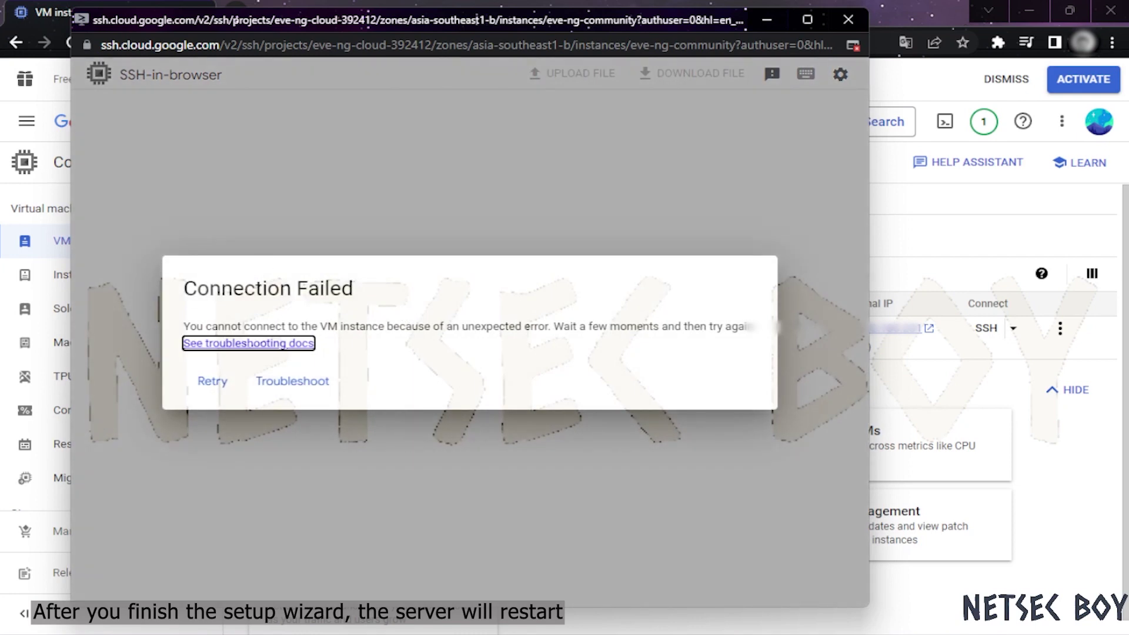
# Close the SSH-in-browser window and open the VPC network > Firewall rules list
pyautogui.click(213, 384)
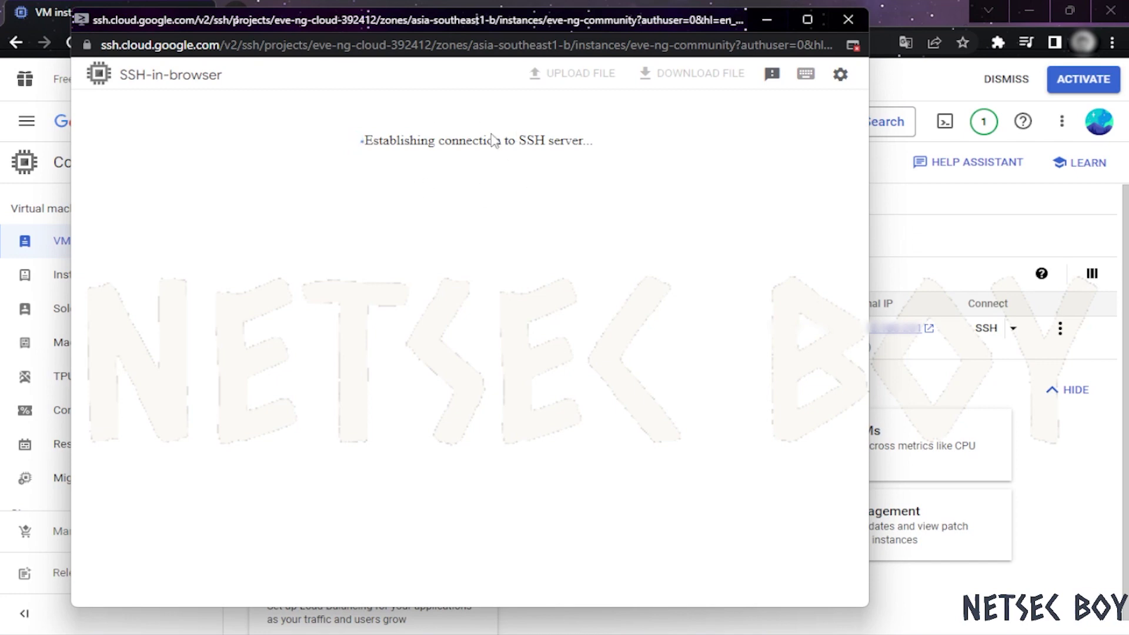
pyautogui.click(847, 20)
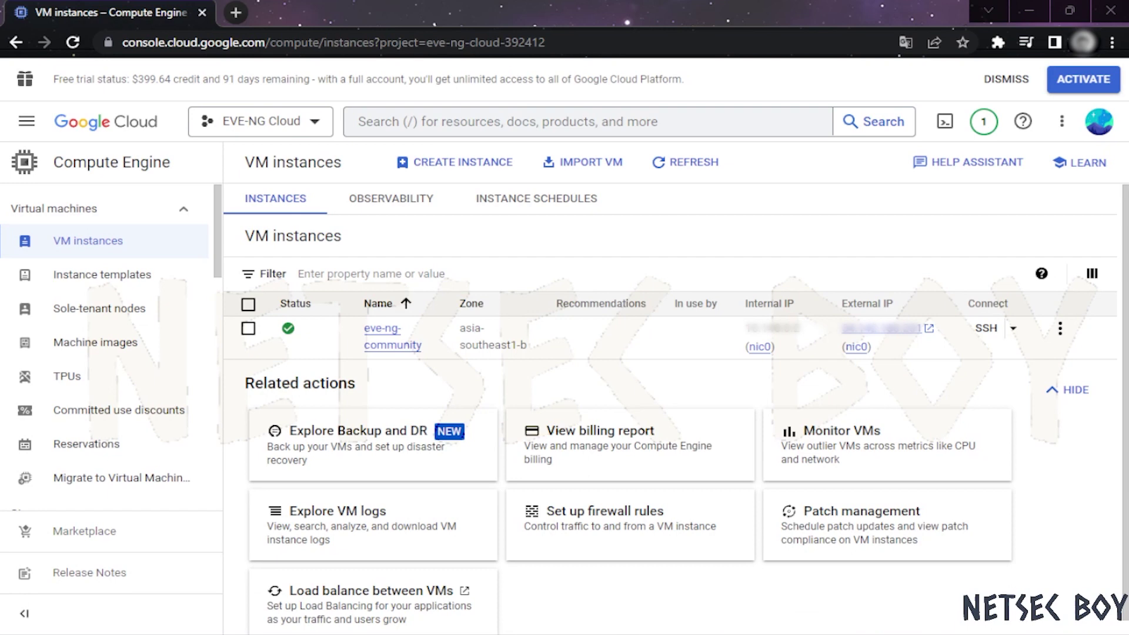
pyautogui.click(26, 122)
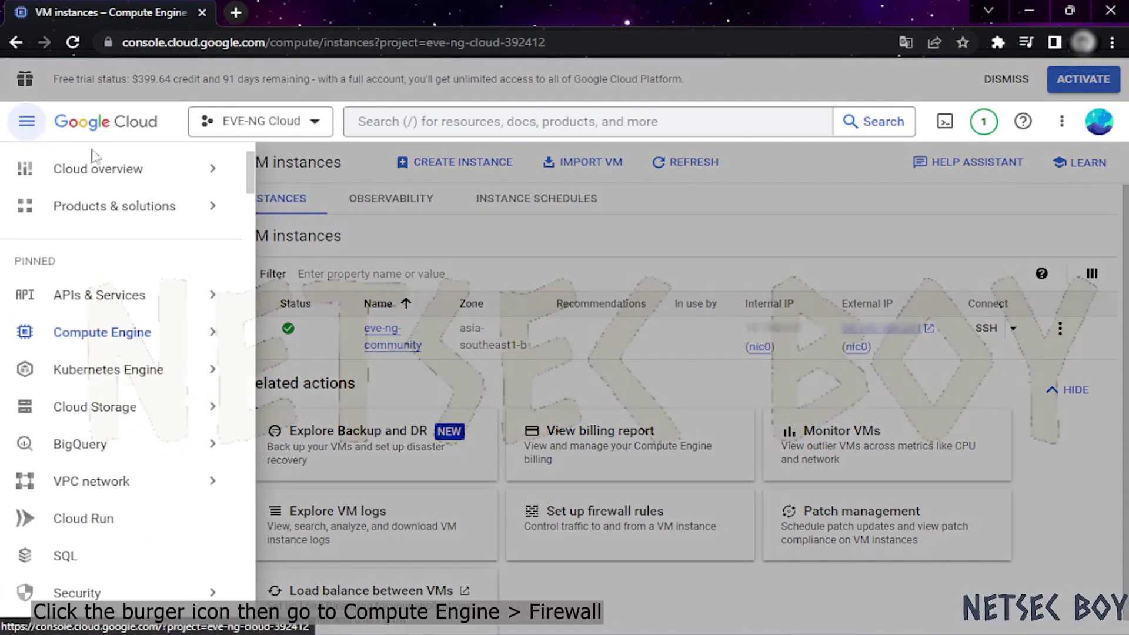
pyautogui.moveTo(160, 421)
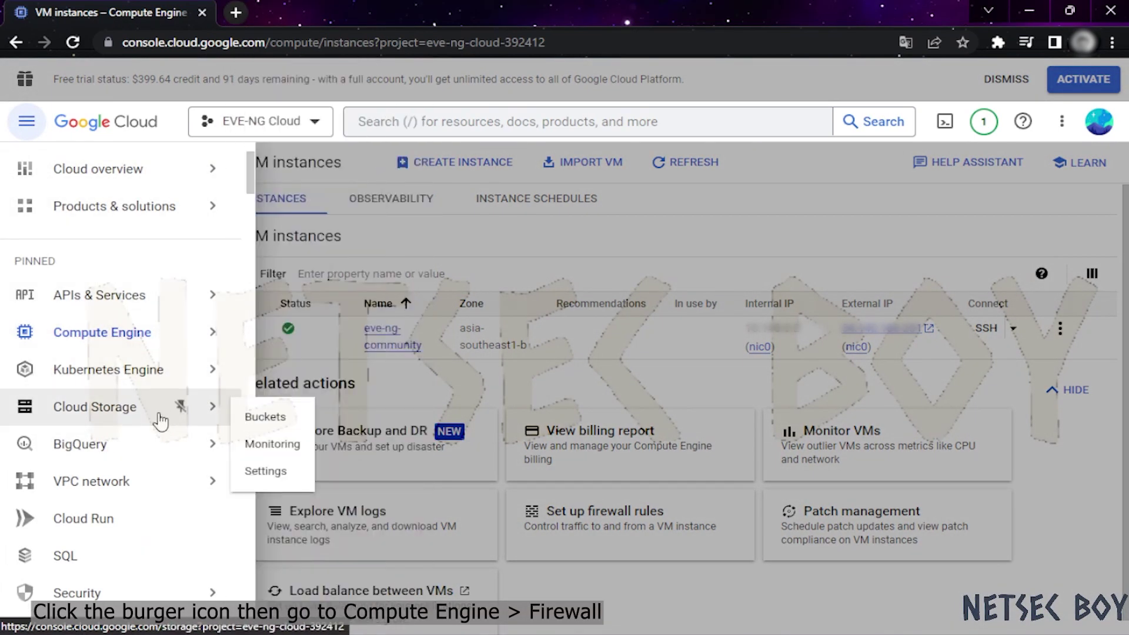
pyautogui.moveTo(161, 490)
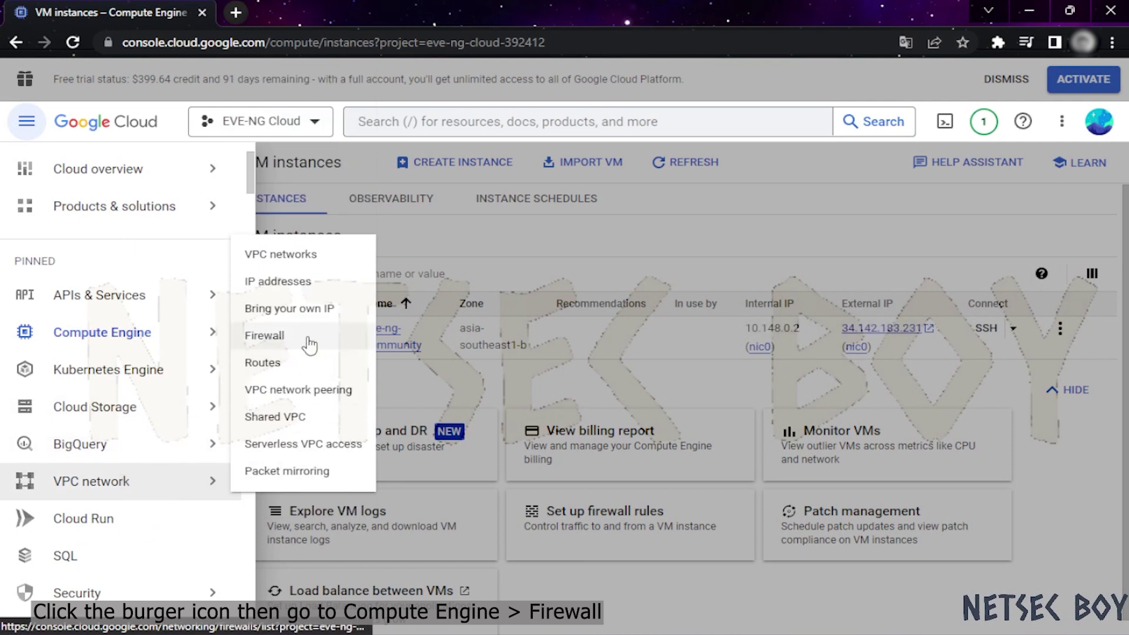
pyautogui.click(309, 344)
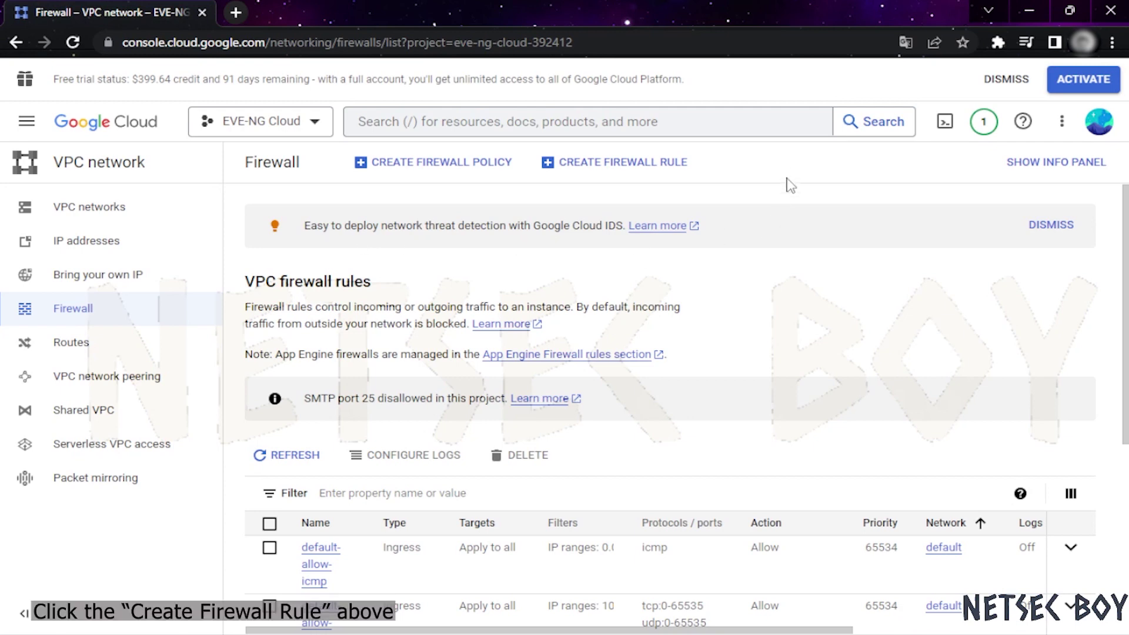
# Start a new firewall rule named ingress-eve that applies to all instances in the network
pyautogui.click(645, 168)
pyautogui.click(370, 269)
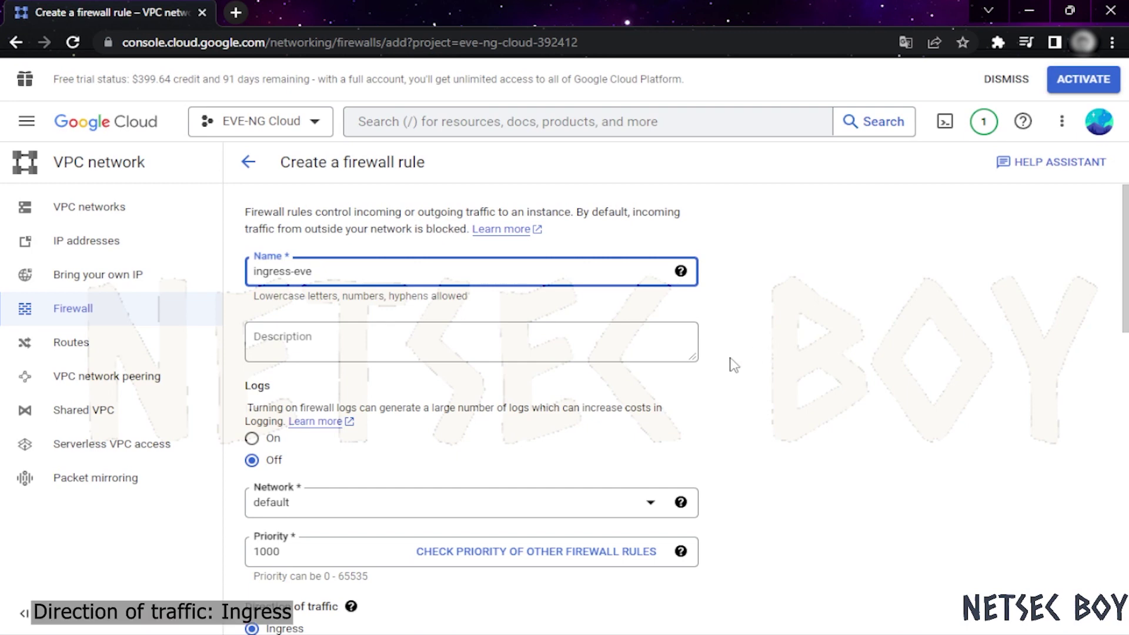
pyautogui.scroll(-3, 832, 373)
pyautogui.moveTo(269, 461); pyautogui.dragTo(275, 461)
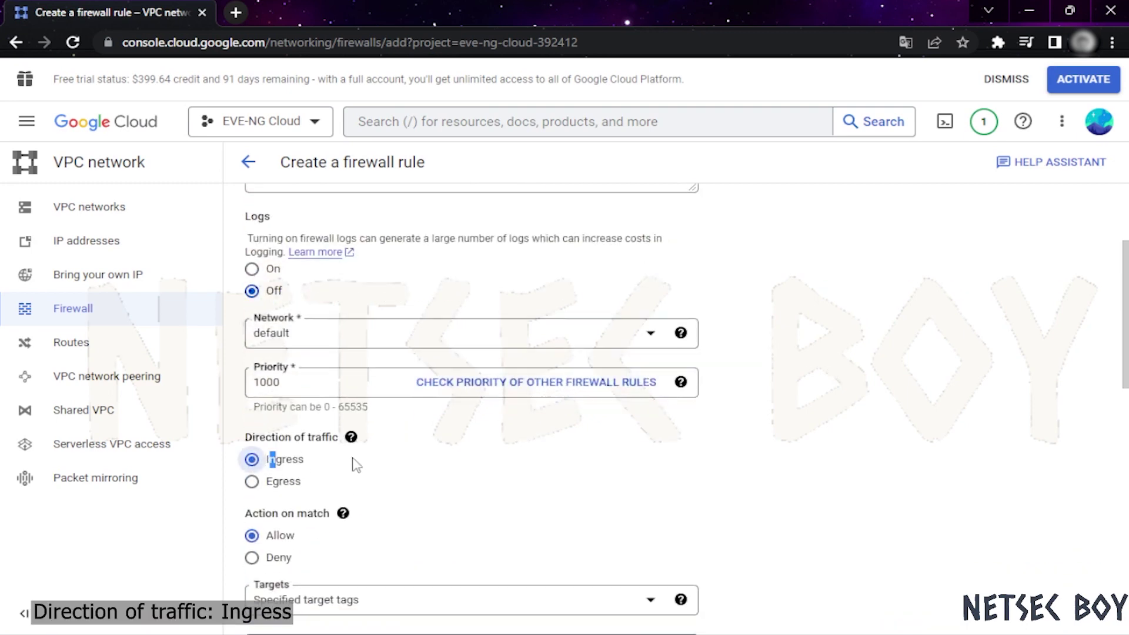
pyautogui.scroll(-3, 406, 459)
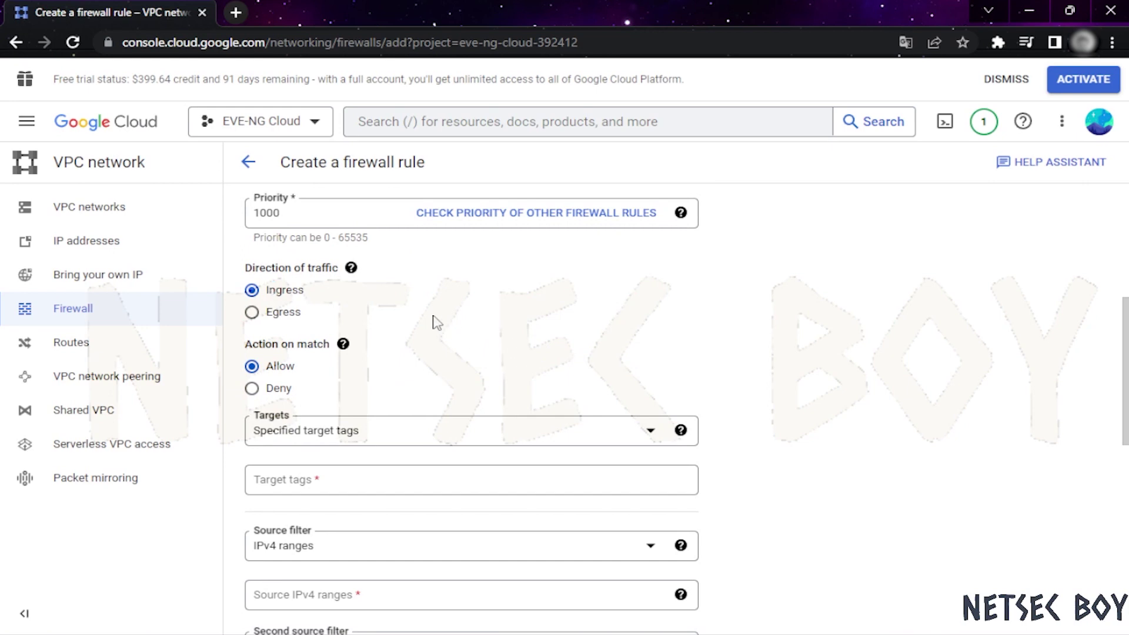
pyautogui.click(409, 445)
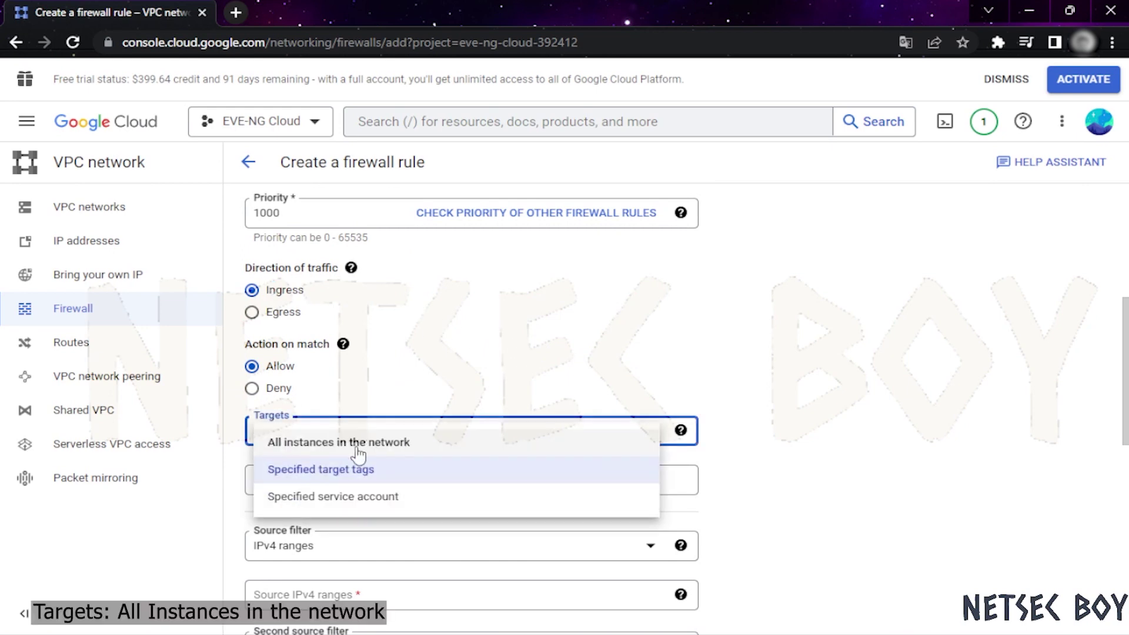
pyautogui.click(407, 454)
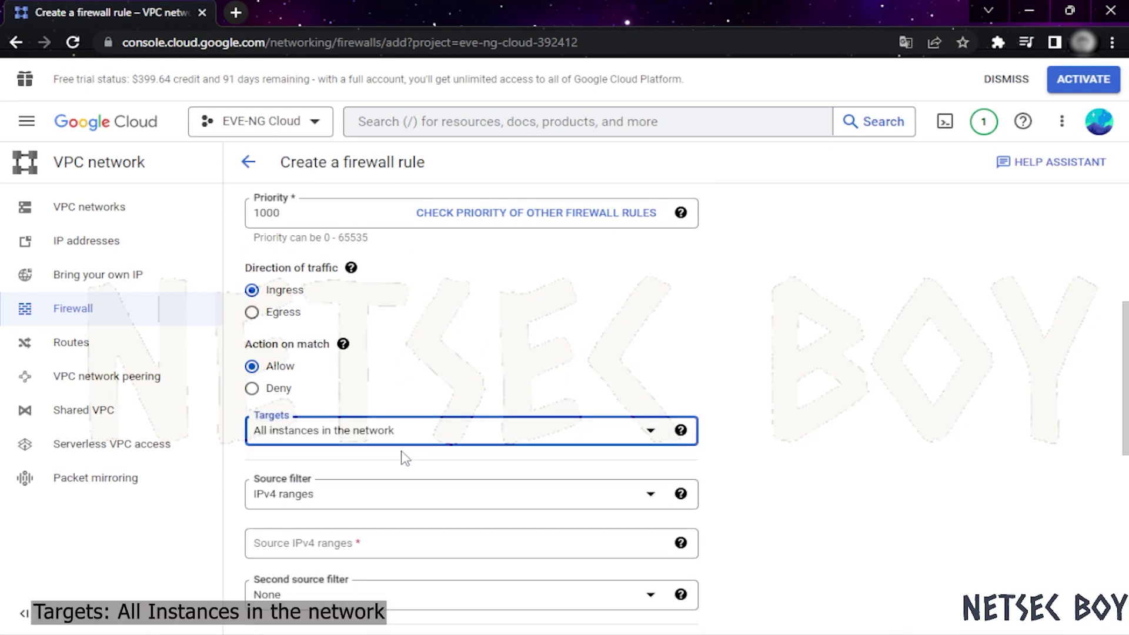
# Set the rule's source IPv4 range to 0.0.0.0/0
pyautogui.scroll(-2, 447, 491)
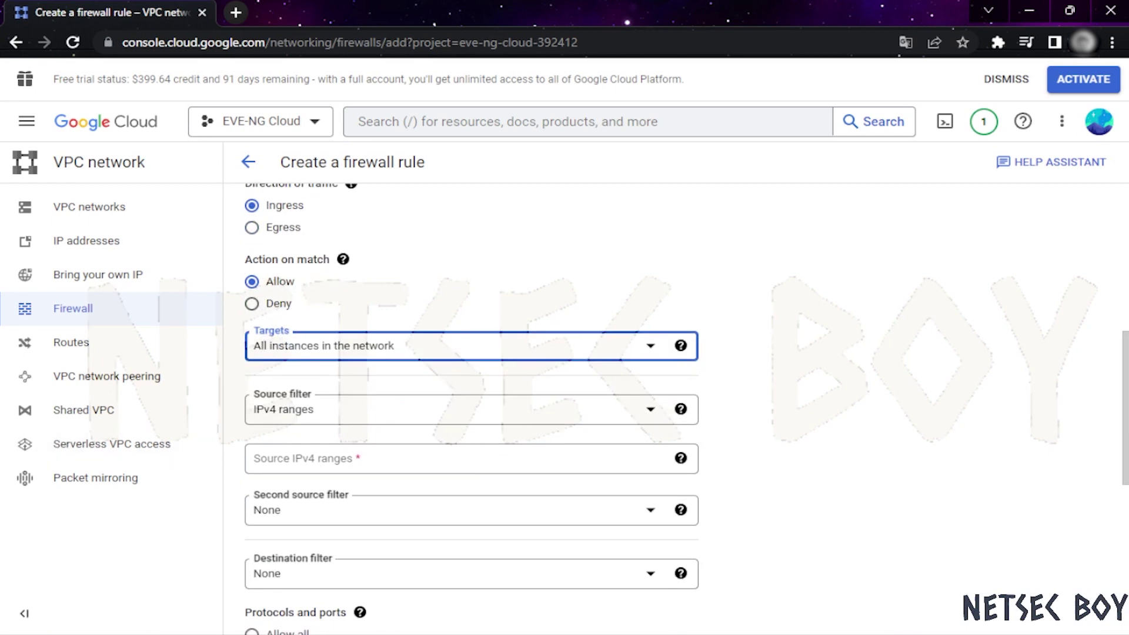
pyautogui.click(323, 461)
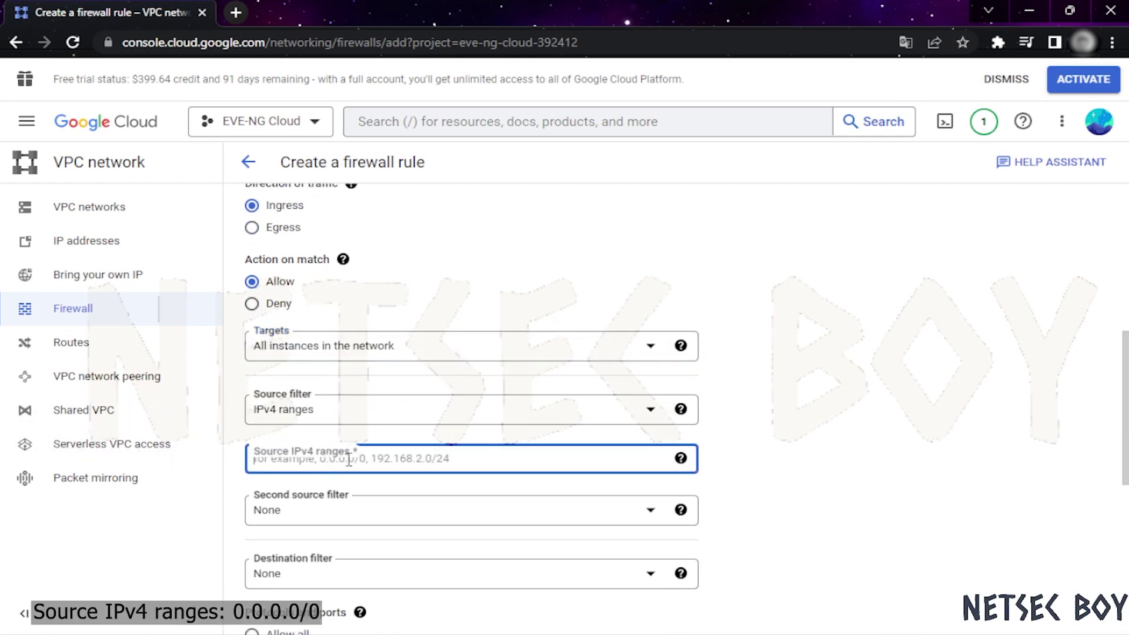
pyautogui.write('0.0.0')
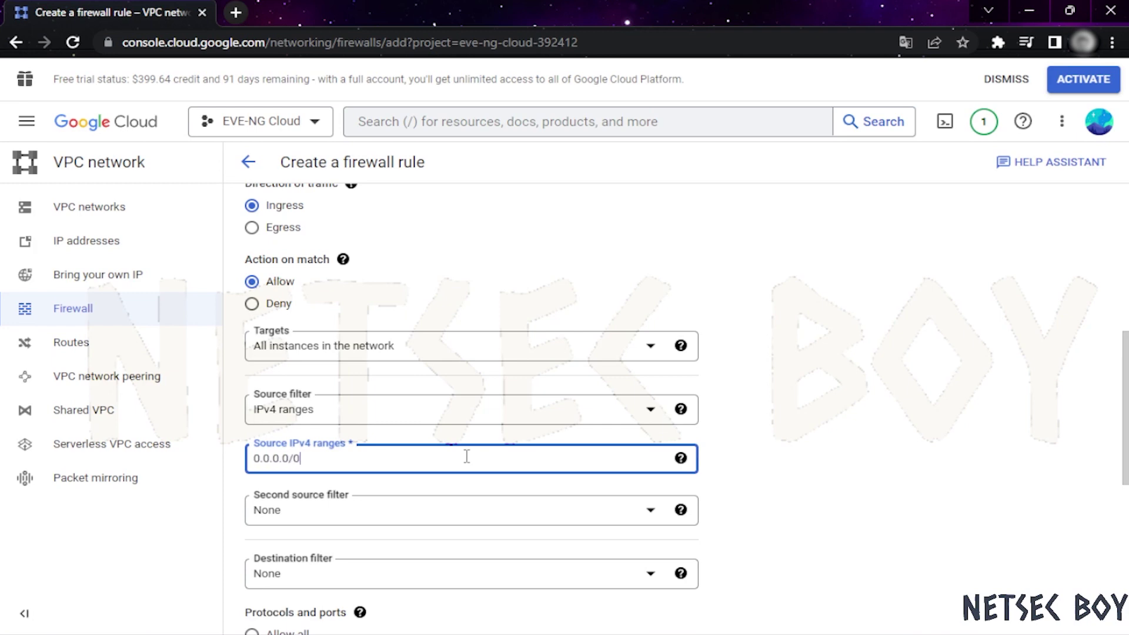
pyautogui.write('.0/0')
pyautogui.click(814, 462)
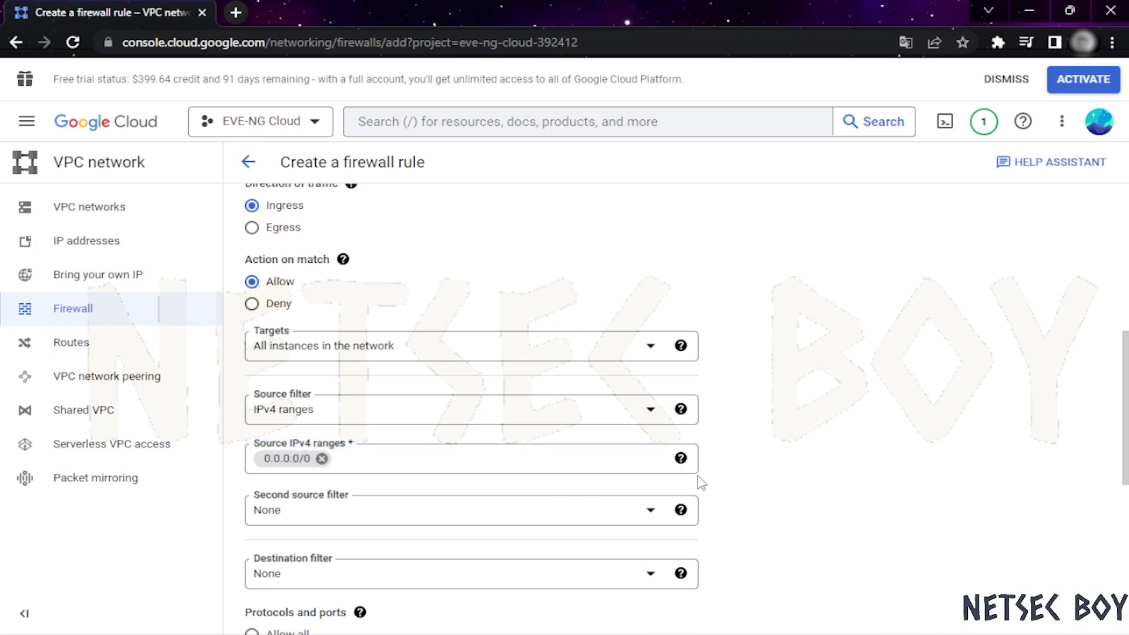
pyautogui.scroll(-3, 698, 476)
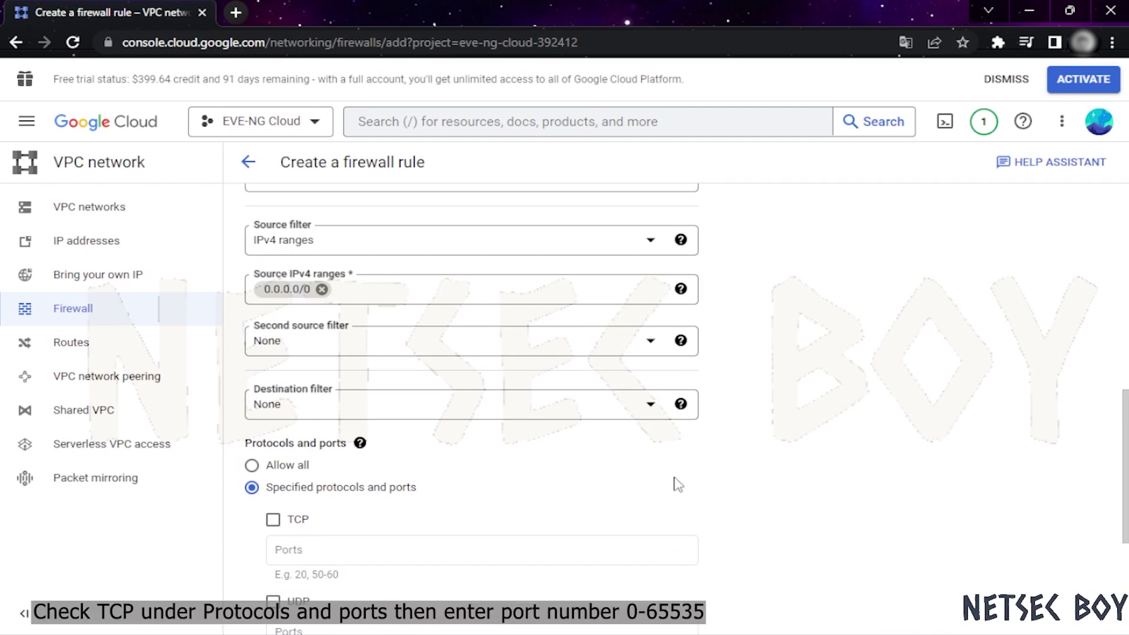
pyautogui.scroll(-3, 678, 484)
# Allow TCP ports 0-65535 and create the ingress-eve rule
pyautogui.click(297, 352)
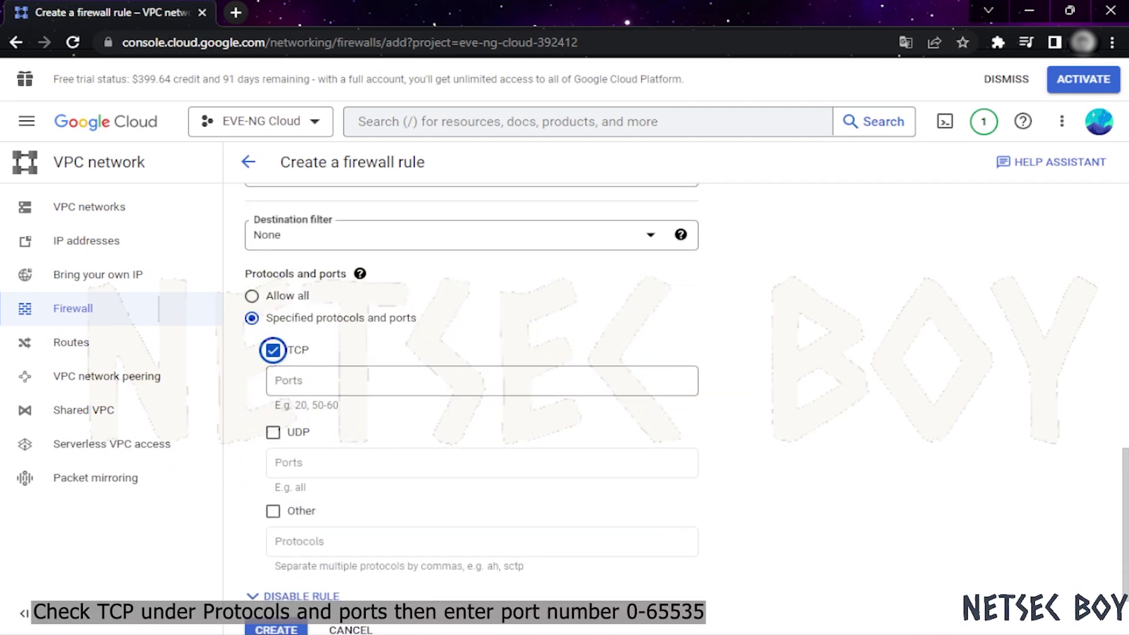
pyautogui.click(387, 380)
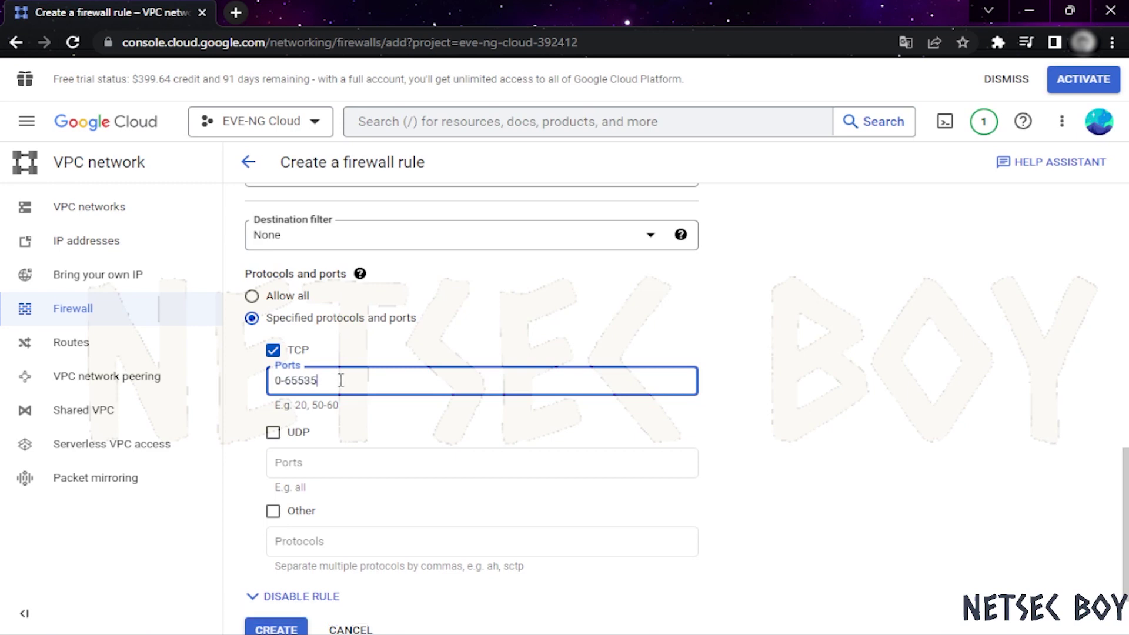
pyautogui.click(859, 391)
pyautogui.scroll(-2, 443, 385)
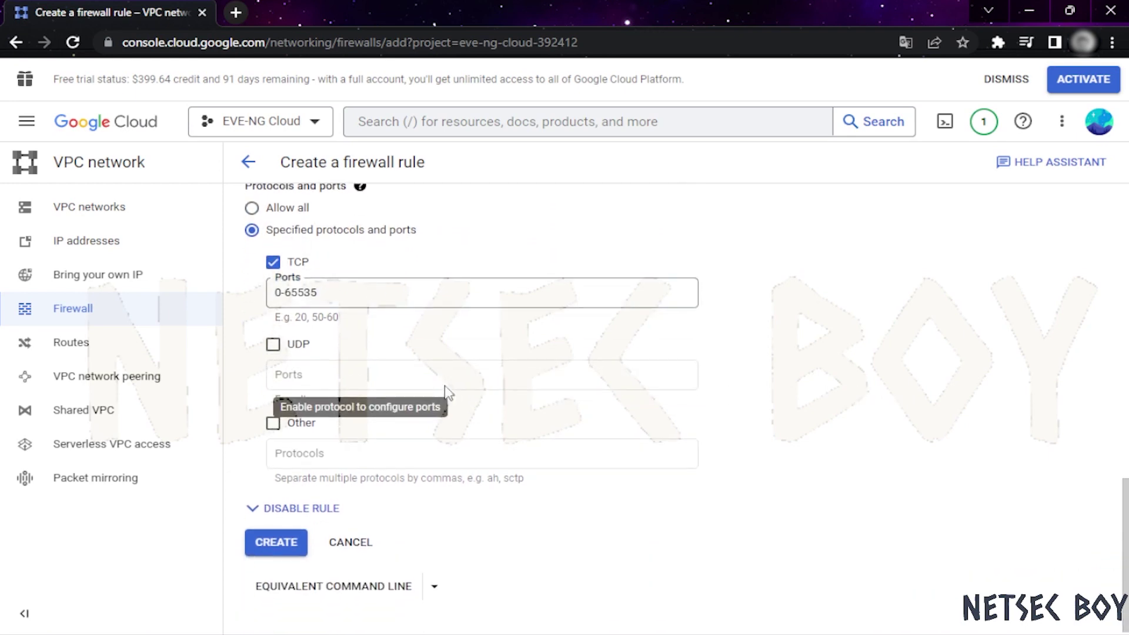
pyautogui.click(289, 542)
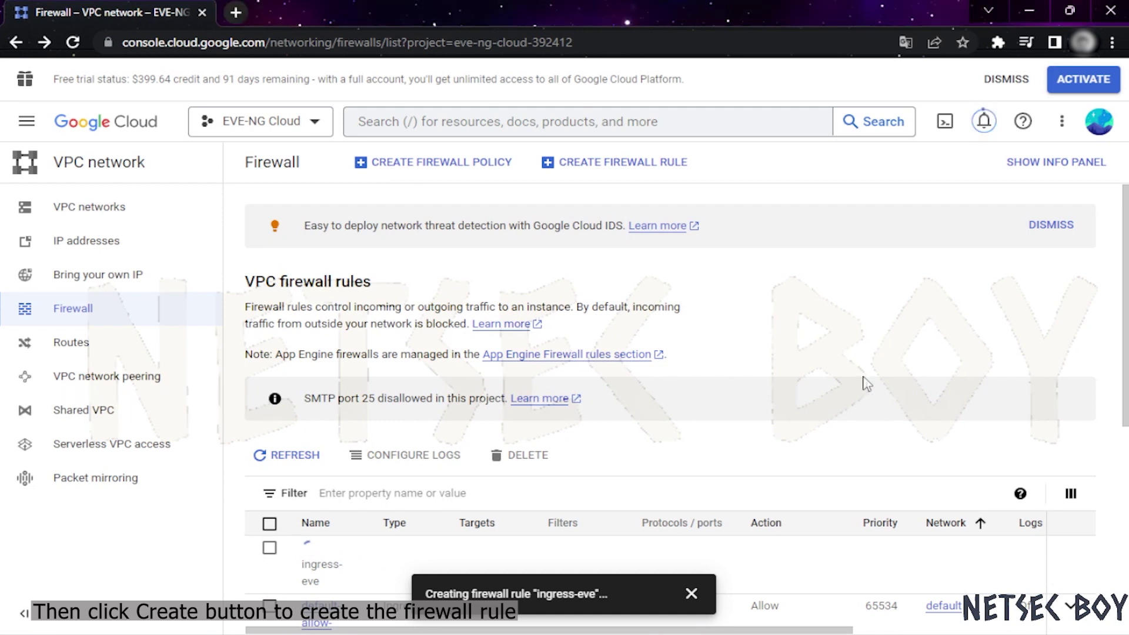
pyautogui.scroll(-1, 580, 270)
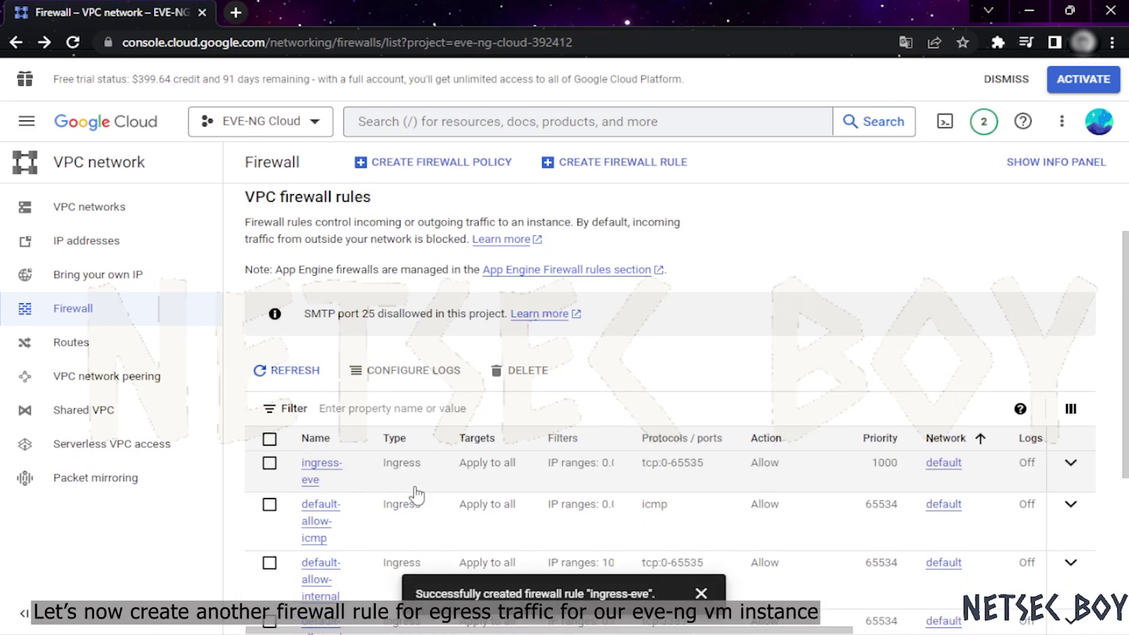
# Start another firewall rule and name it egress-eve
pyautogui.click(625, 170)
pyautogui.click(373, 272)
pyautogui.write('e')
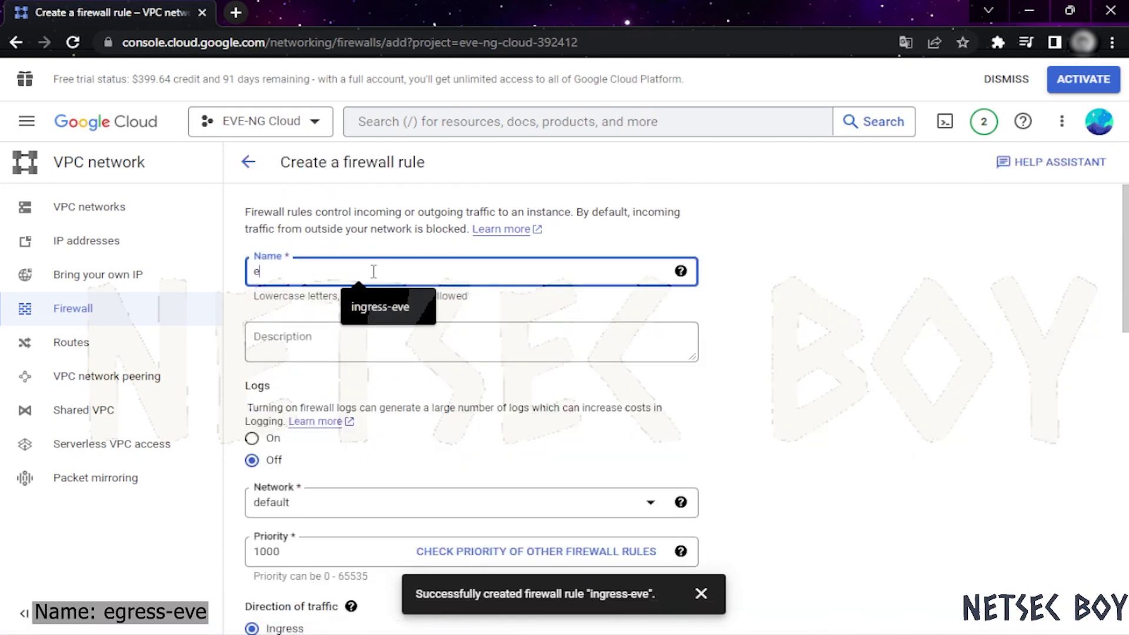
pyautogui.write('gress')
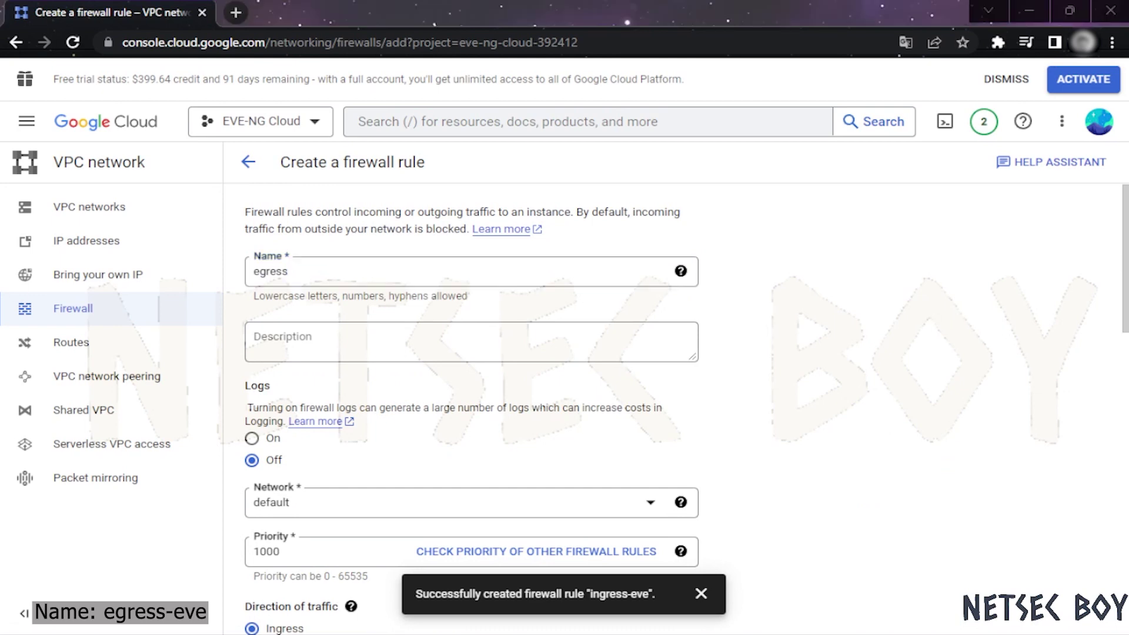
pyautogui.click(346, 275)
pyautogui.write('-eve')
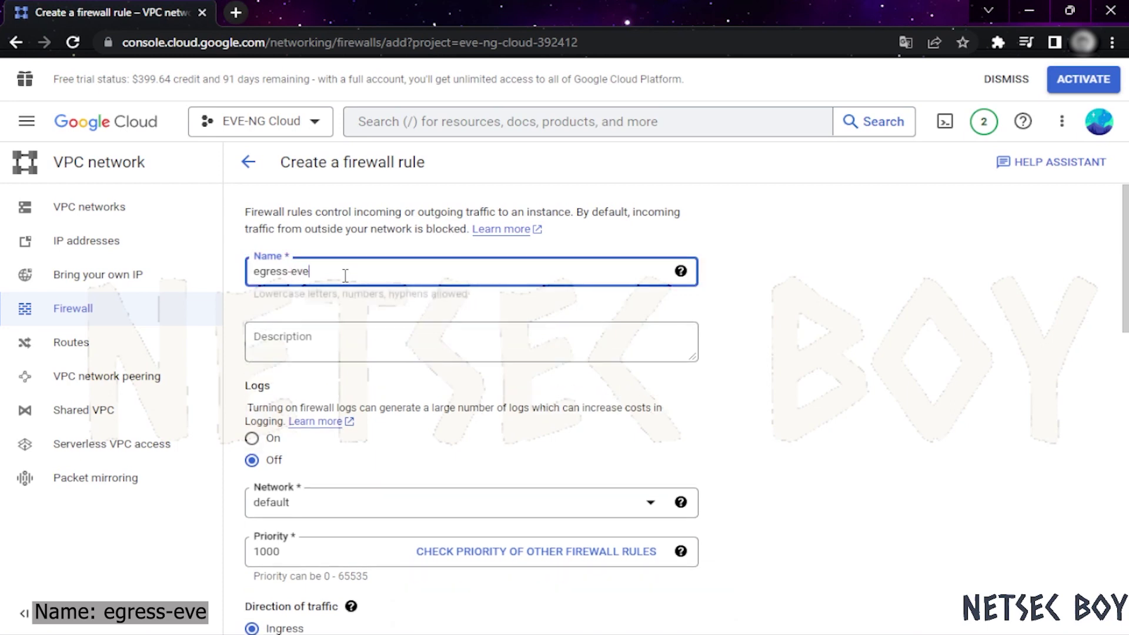
pyautogui.scroll(-2, 499, 347)
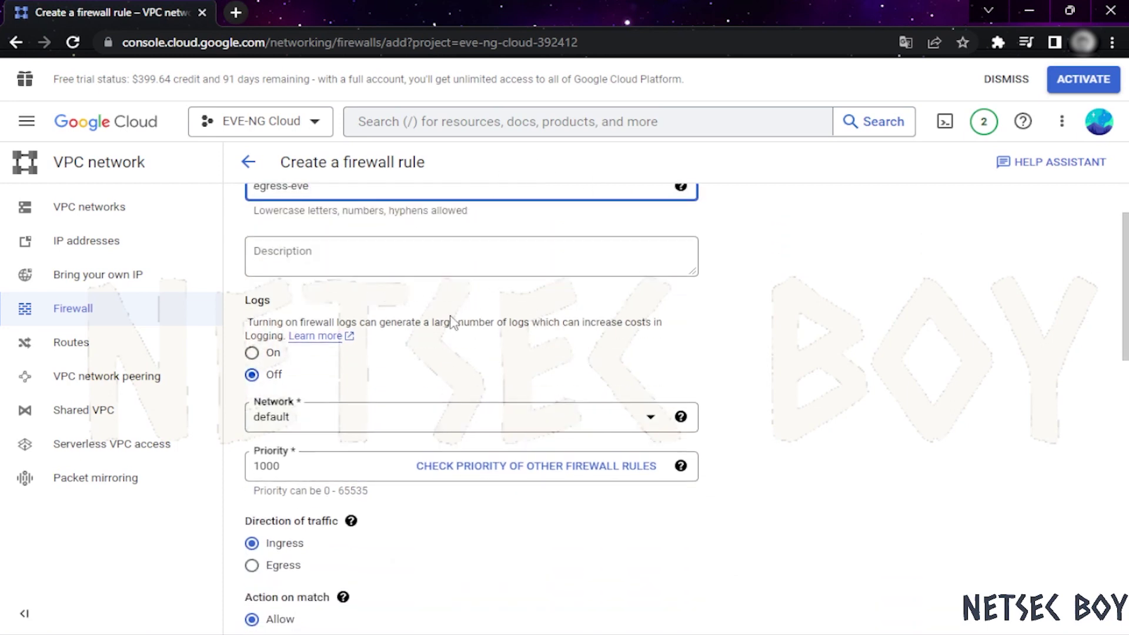
pyautogui.scroll(-4, 445, 321)
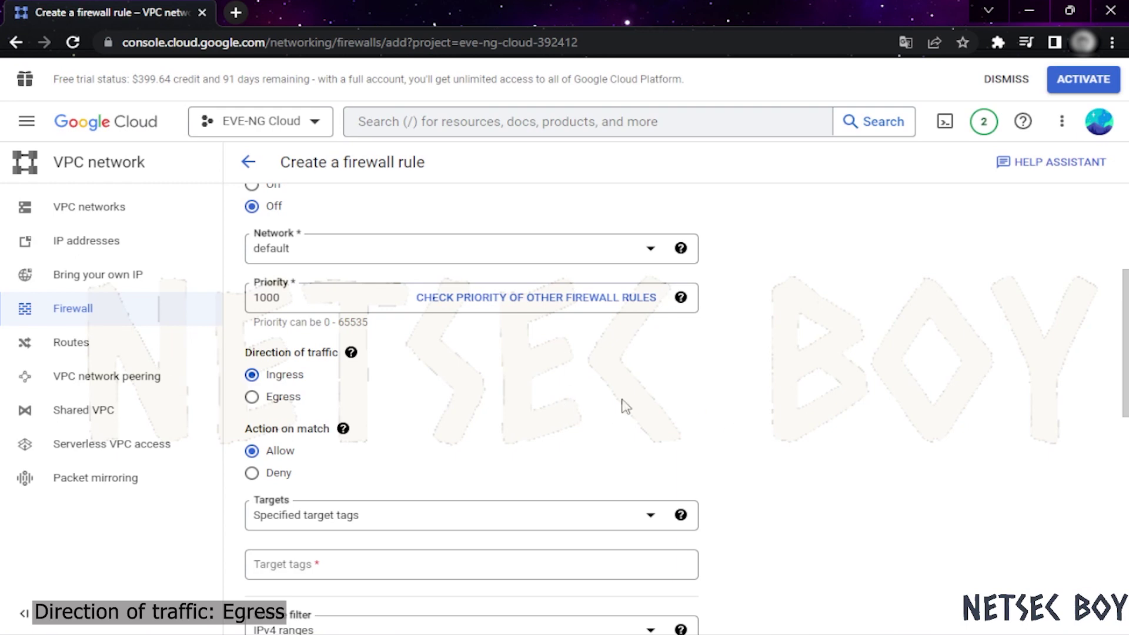
pyautogui.scroll(-2, 382, 355)
pyautogui.scroll(1, 380, 377)
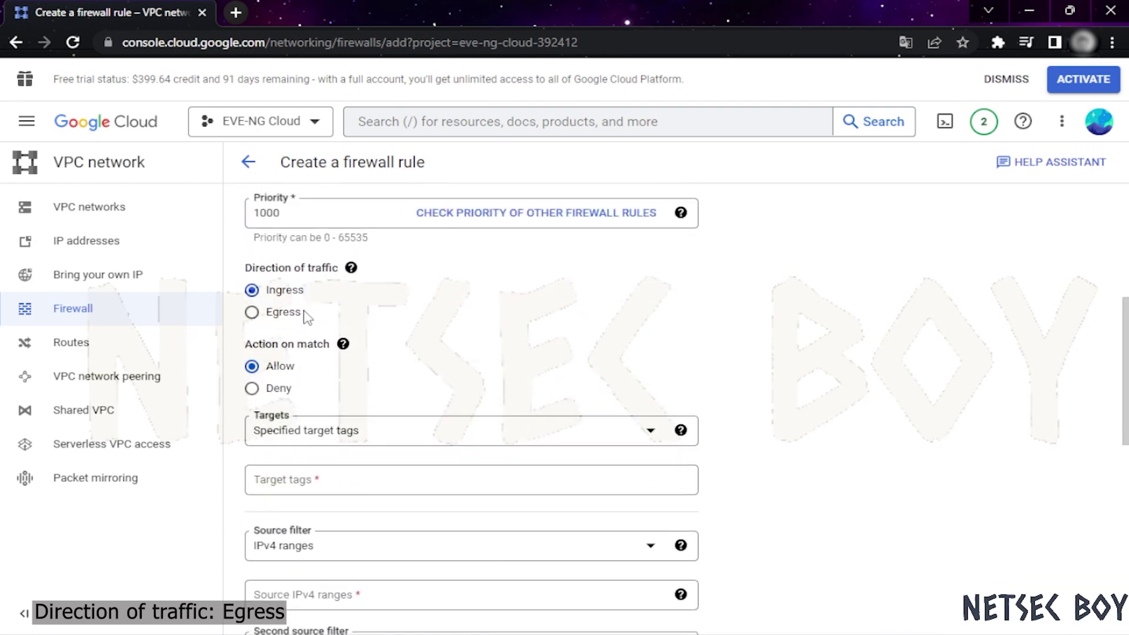
# Make it an Egress rule for all instances with destination range 0.0.0.0/0
pyautogui.click(285, 314)
pyautogui.scroll(-3, 474, 358)
pyautogui.click(353, 261)
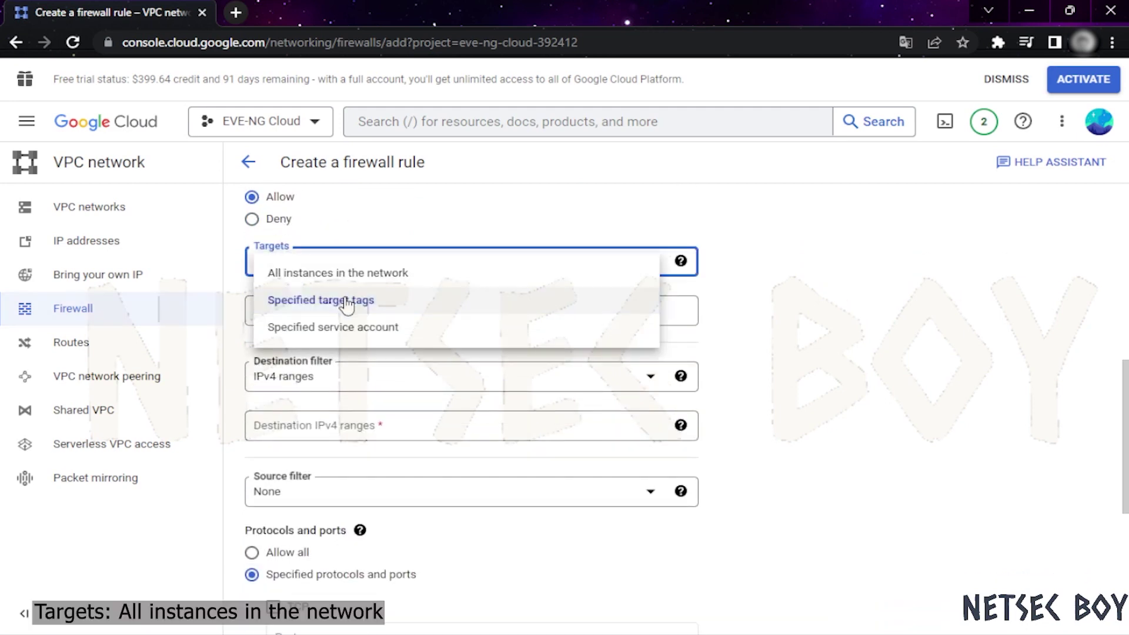
pyautogui.click(362, 275)
pyautogui.click(346, 370)
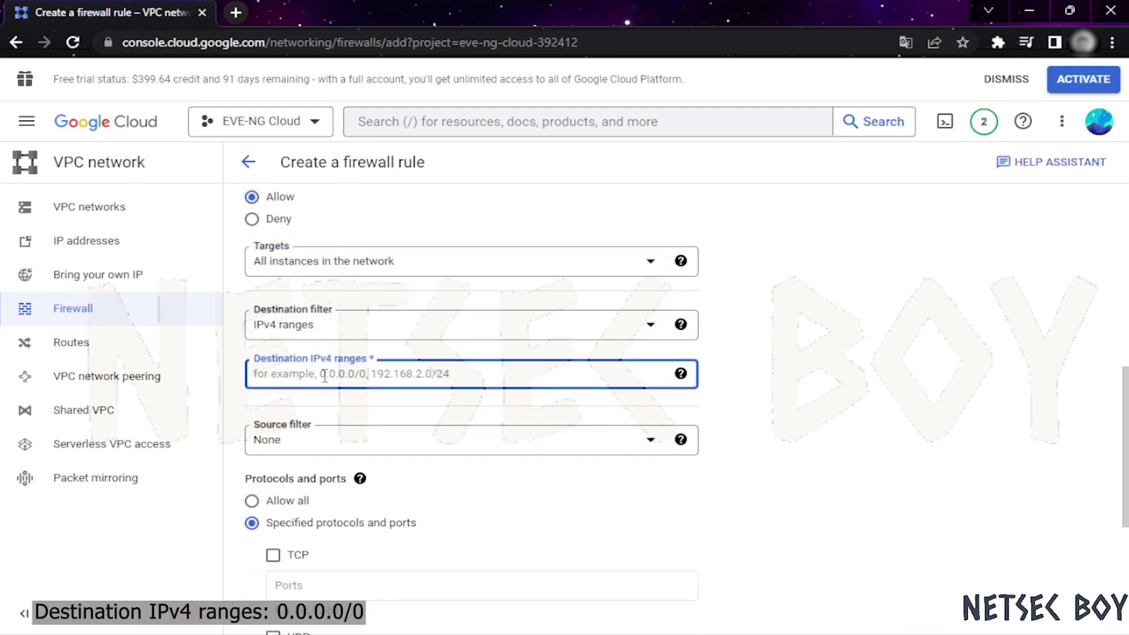
pyautogui.write('0.0.0.0/0')
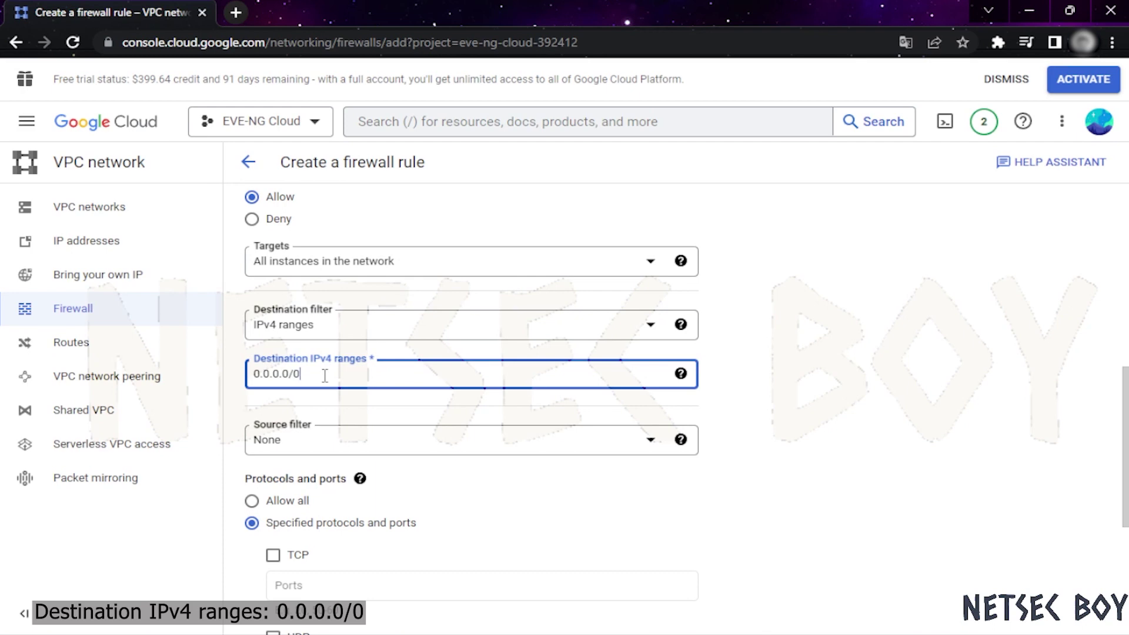
pyautogui.click(906, 438)
# Allow TCP ports 0-65535 and create the egress-eve rule
pyautogui.scroll(-3, 580, 503)
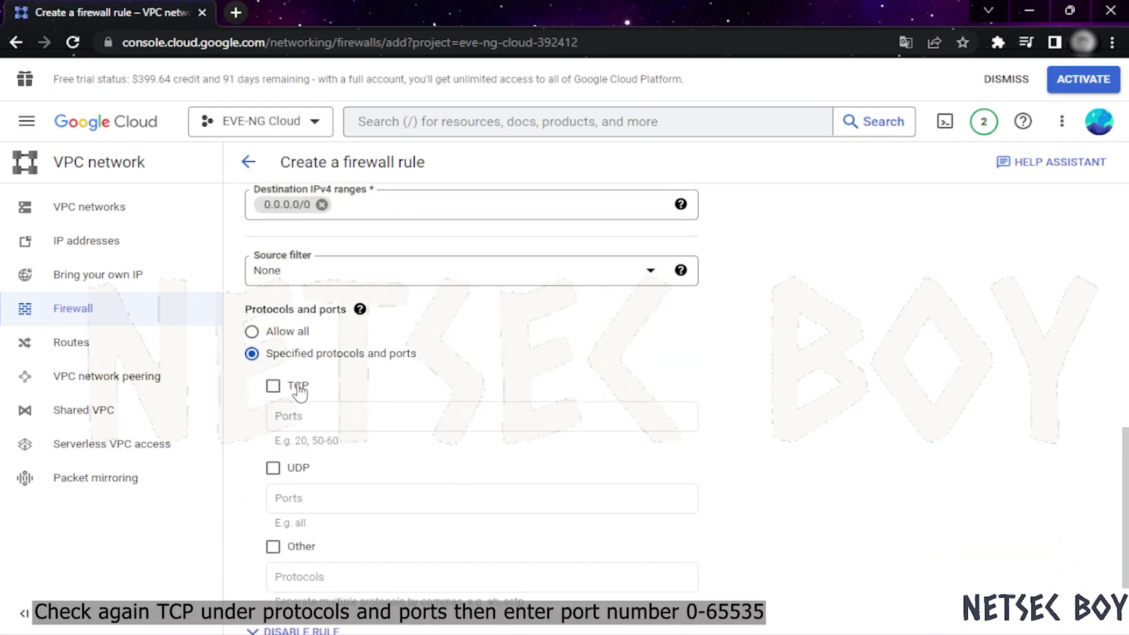
pyautogui.click(300, 393)
pyautogui.scroll(-2, 574, 378)
pyautogui.click(415, 333)
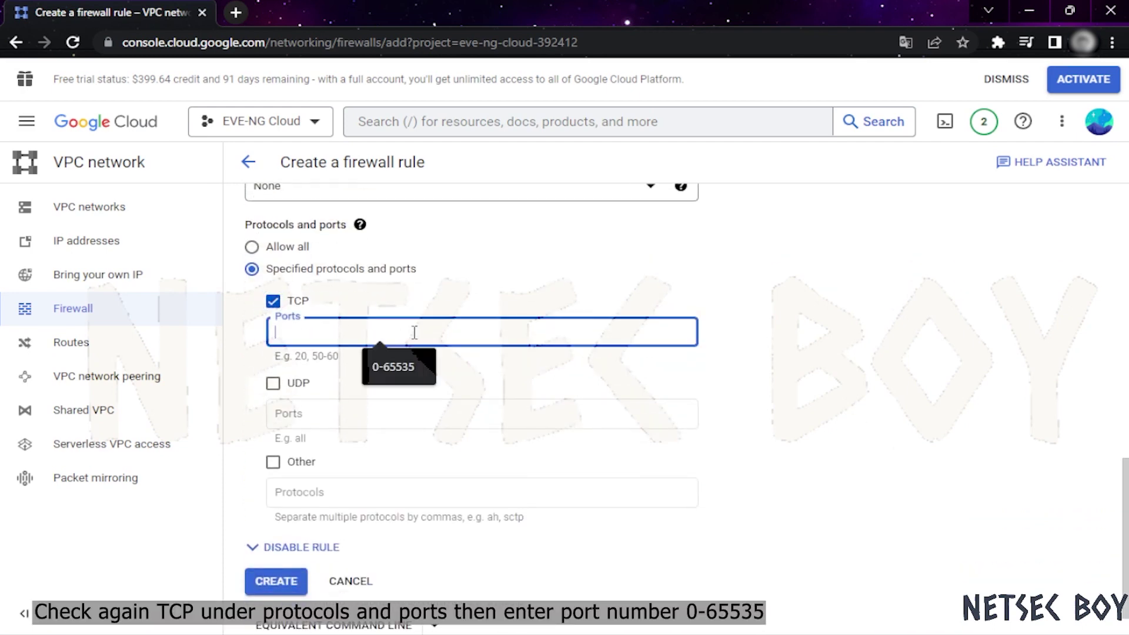
pyautogui.click(400, 367)
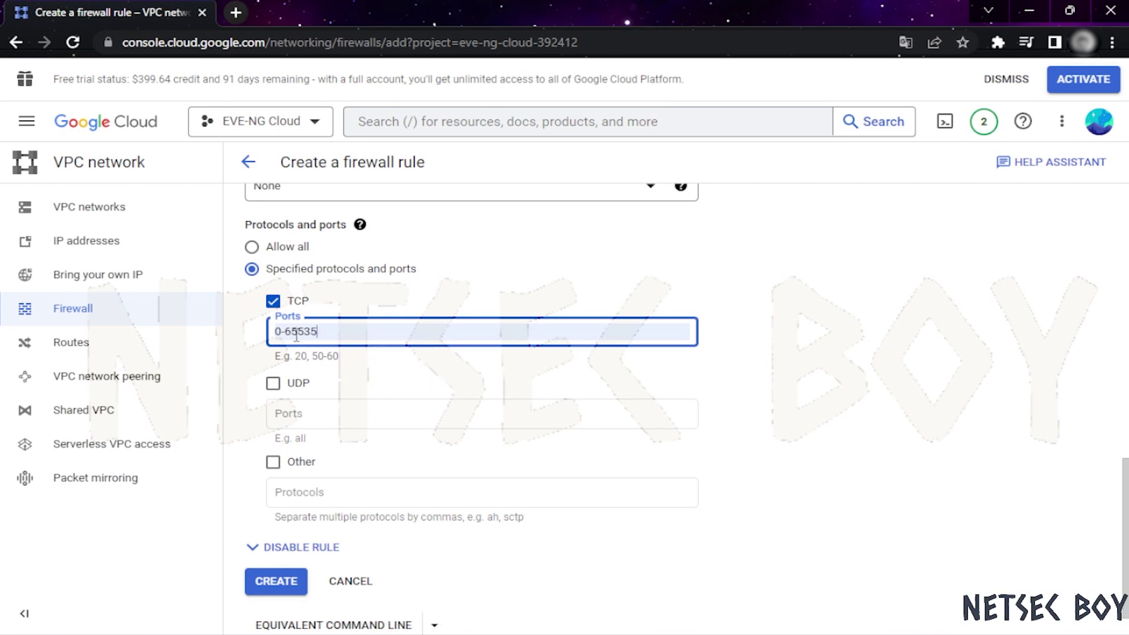
pyautogui.scroll(1, 814, 346)
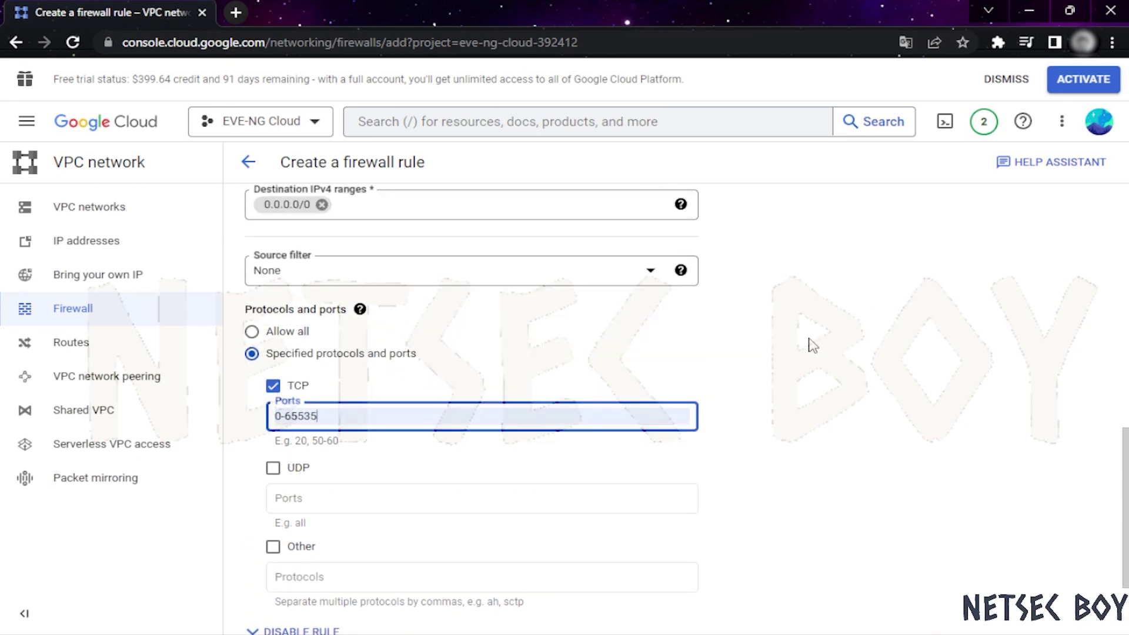
pyautogui.scroll(1, 657, 440)
pyautogui.scroll(-3, 661, 457)
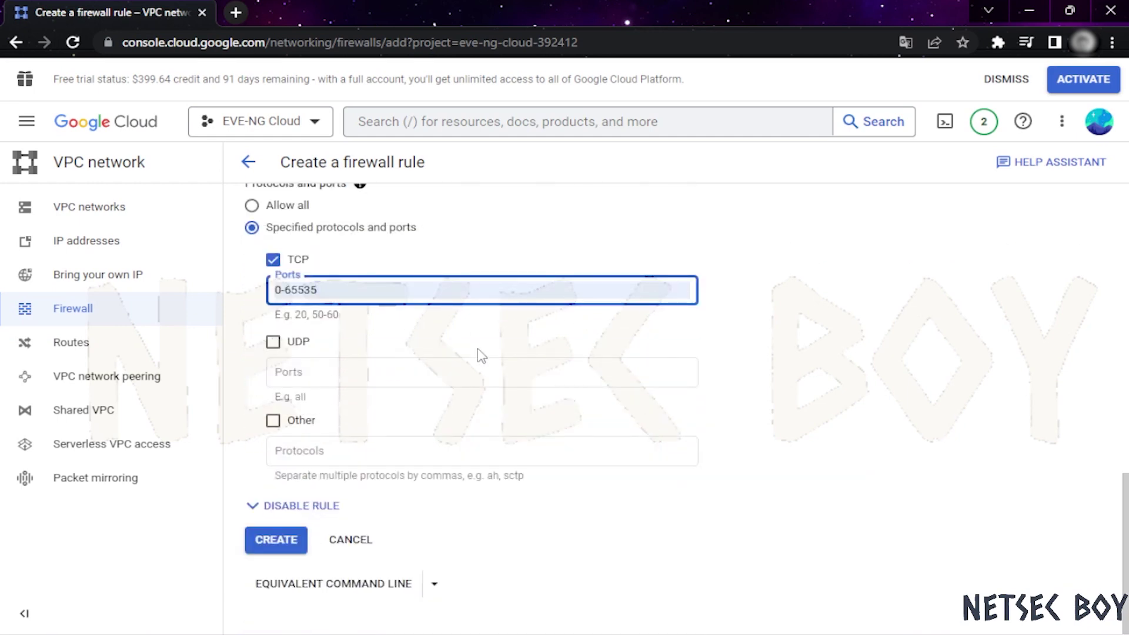
pyautogui.click(290, 548)
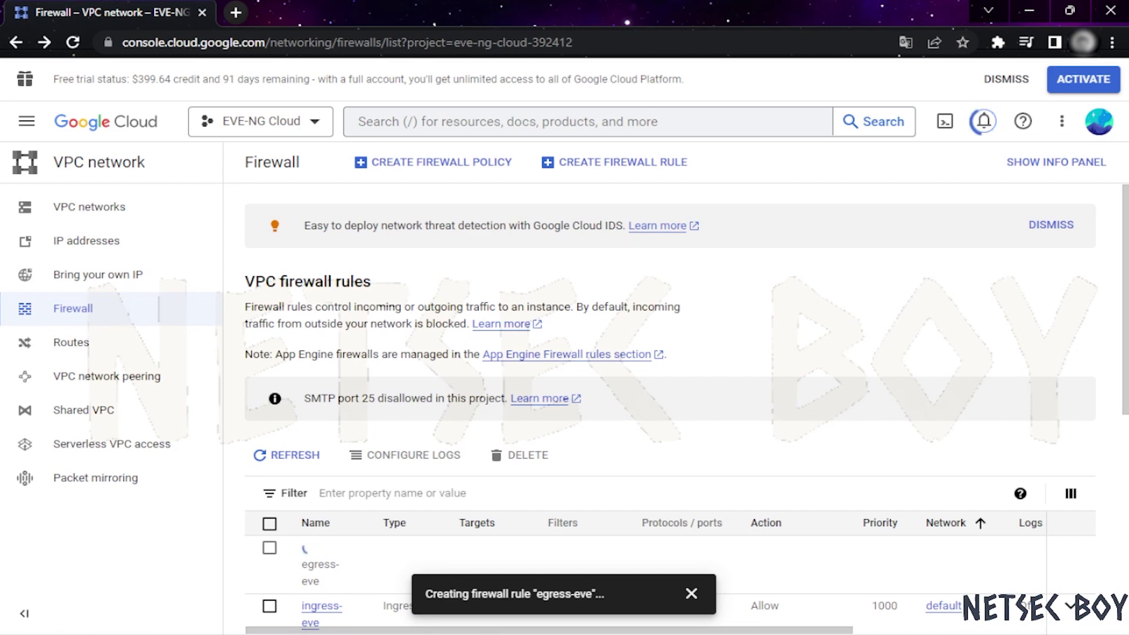
# Check the egress-eve and ingress-eve rows in the firewall list
pyautogui.scroll(-3, 630, 382)
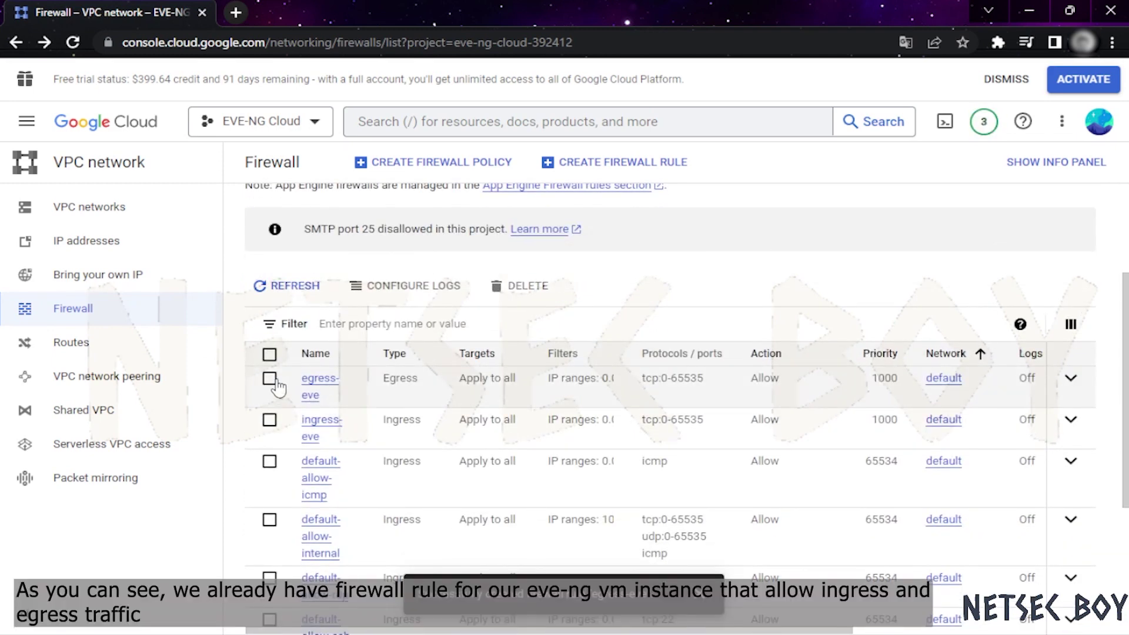
pyautogui.click(269, 381)
pyautogui.click(269, 418)
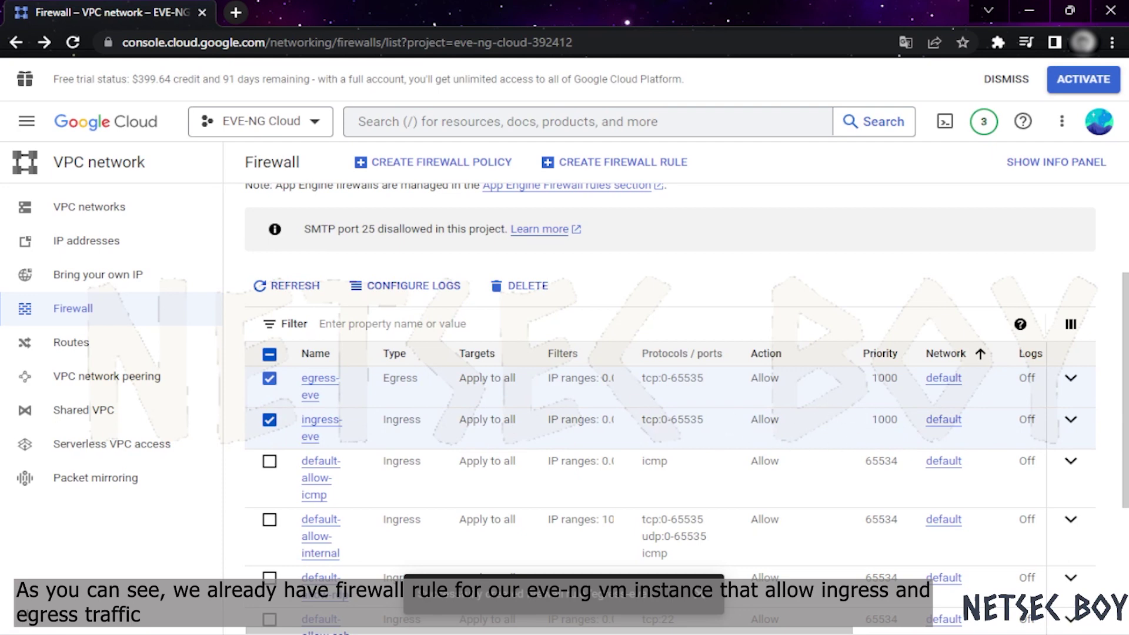
pyautogui.scroll(2, 670, 382)
# Go to Compute Engine VM instances and copy eve-ng-community's external IP
pyautogui.click(26, 122)
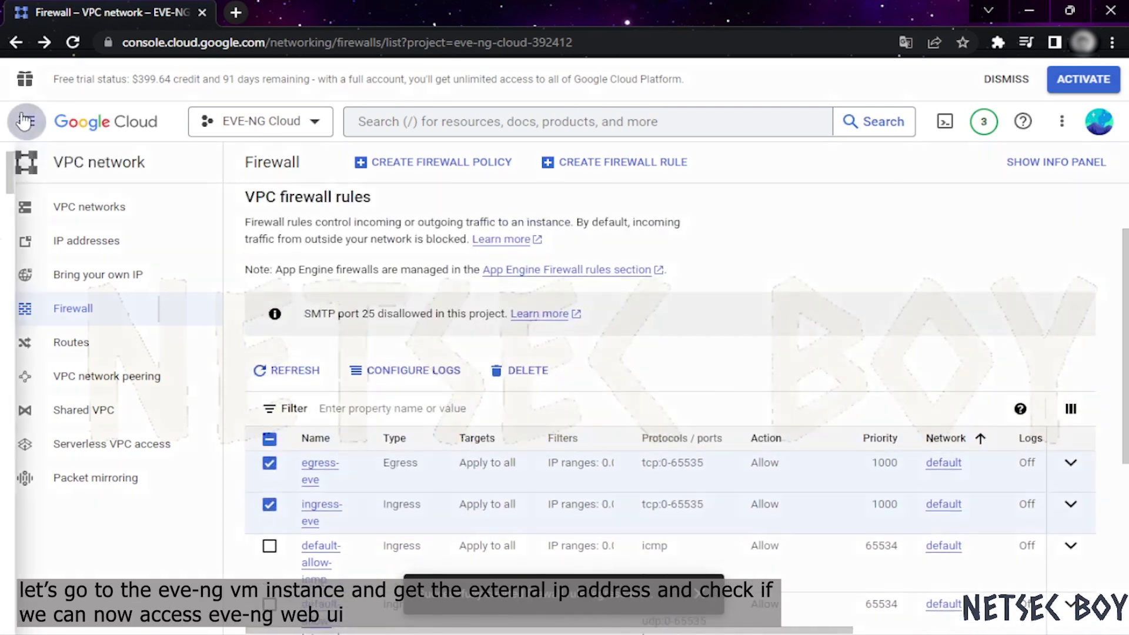
pyautogui.moveTo(142, 335)
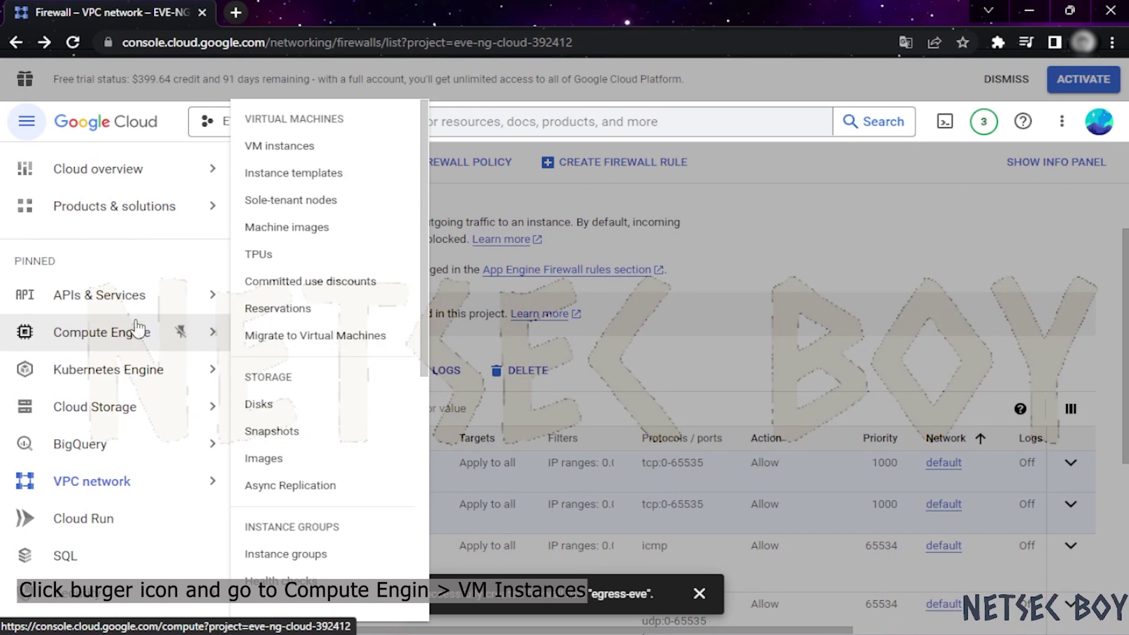
pyautogui.click(282, 145)
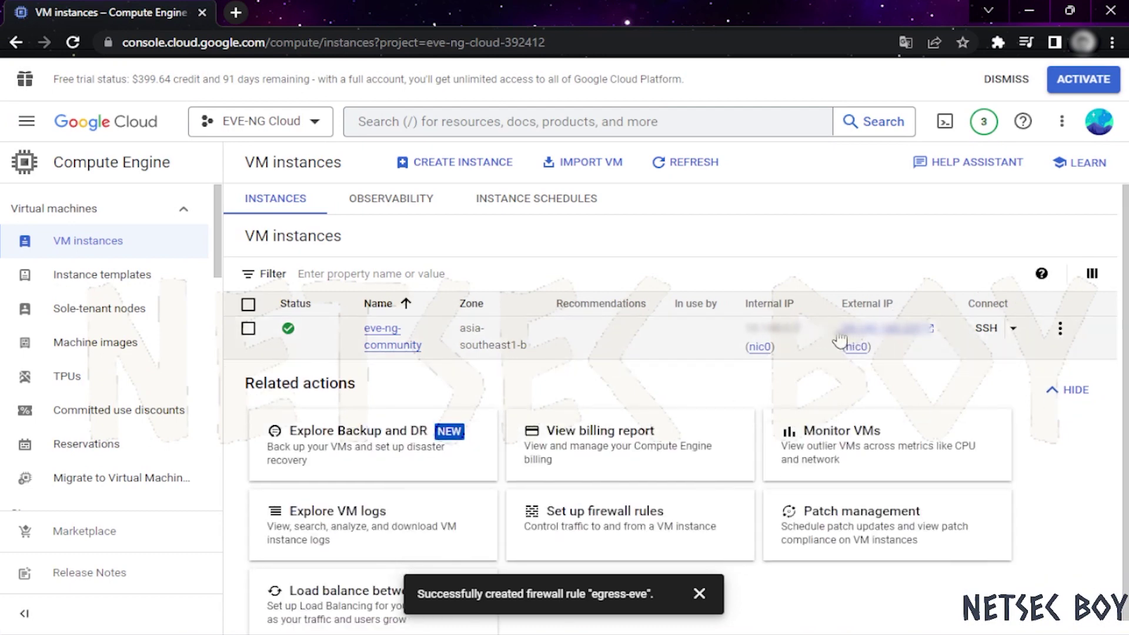
pyautogui.moveTo(842, 329); pyautogui.dragTo(923, 335)
pyautogui.click(885, 346)
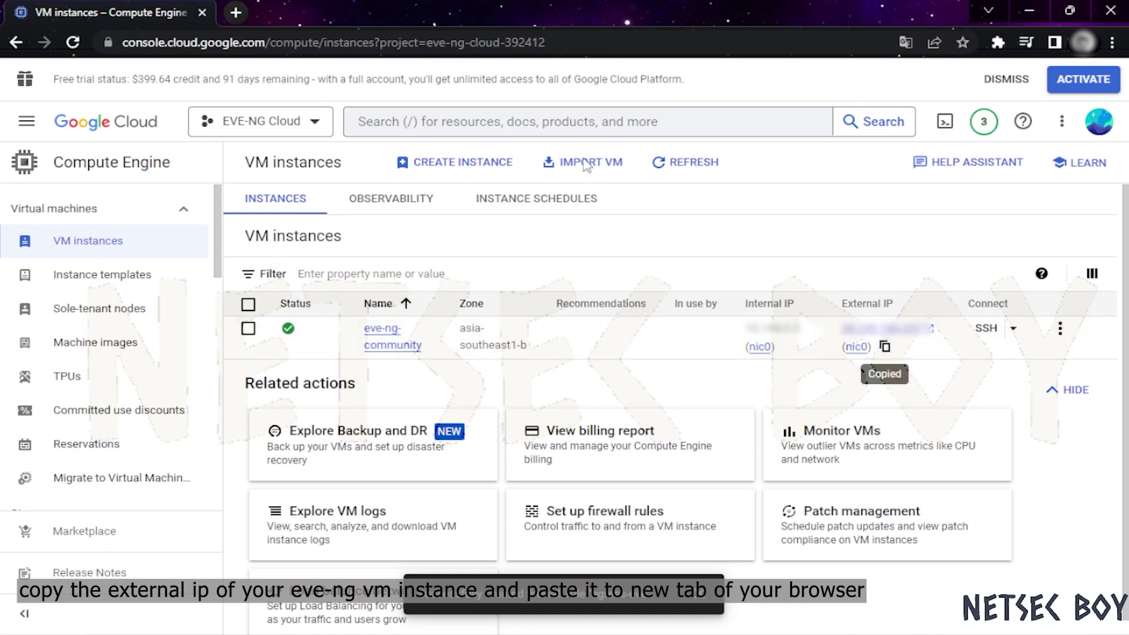
# Load the EVE-NG login page at the VM's external IP in a new browser tab
pyautogui.click(241, 13)
pyautogui.hotkey('ctrl', 'v')
pyautogui.press('Return')
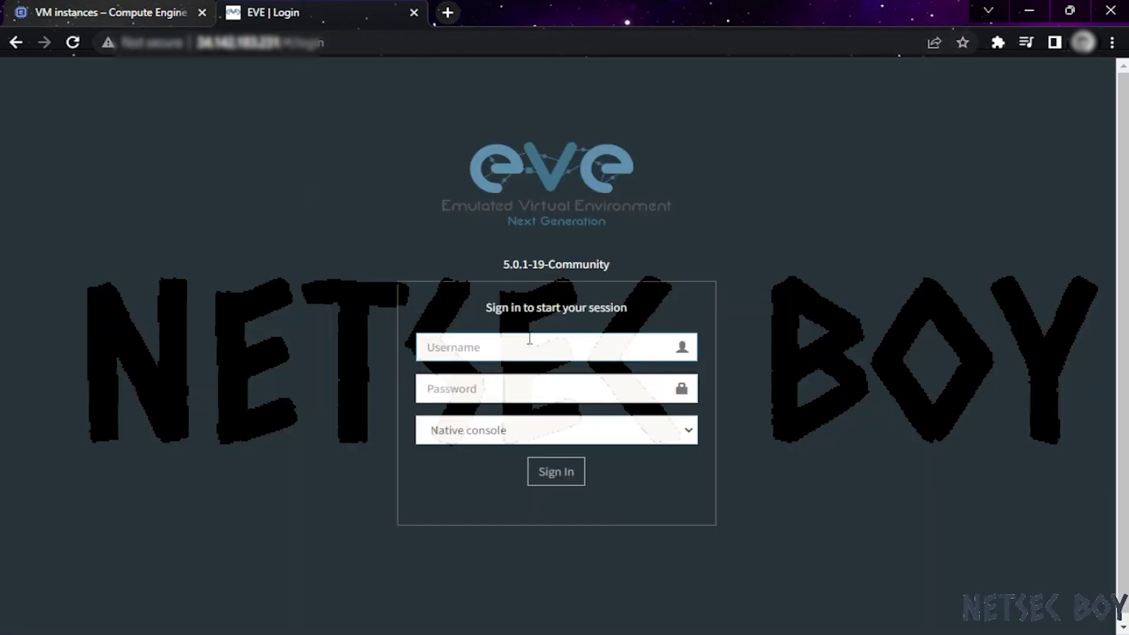
# Sign in to EVE-NG as admin, re-entering the corrected password
pyautogui.write('admin')
pyautogui.press('Tab')
pyautogui.write('e')
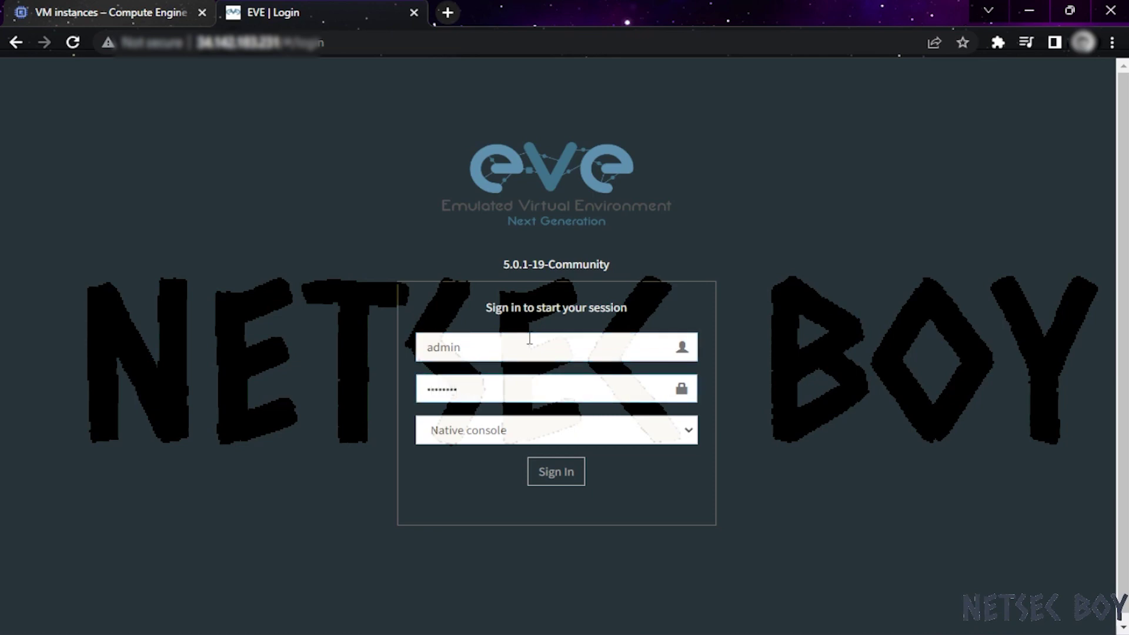
pyautogui.click(566, 473)
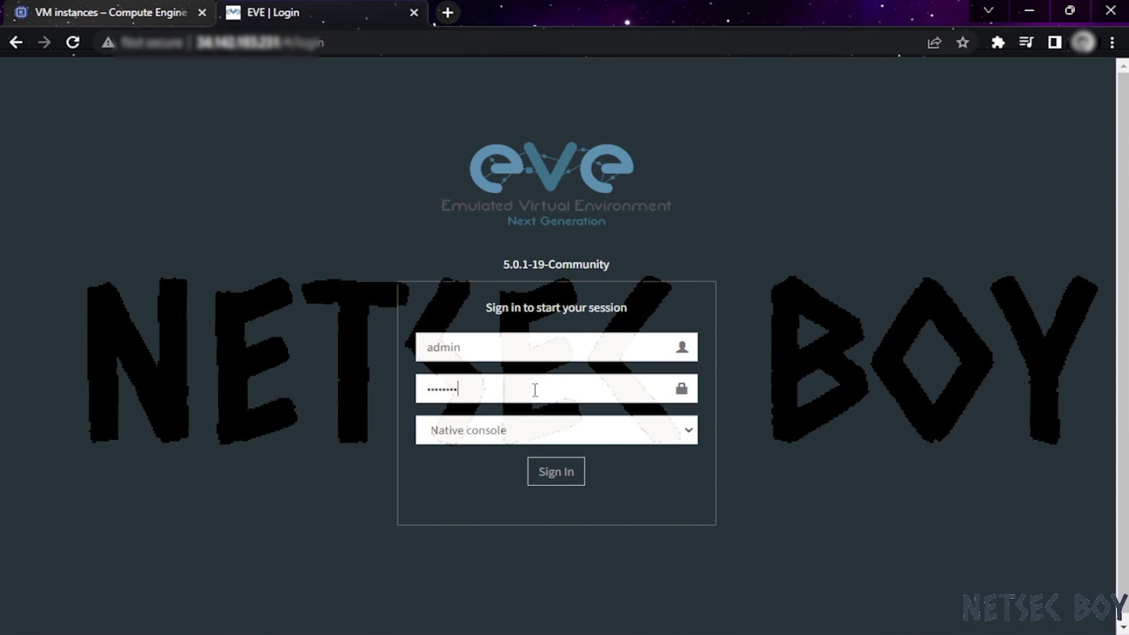
pyautogui.moveTo(535, 390); pyautogui.dragTo(354, 394)
pyautogui.click(511, 381)
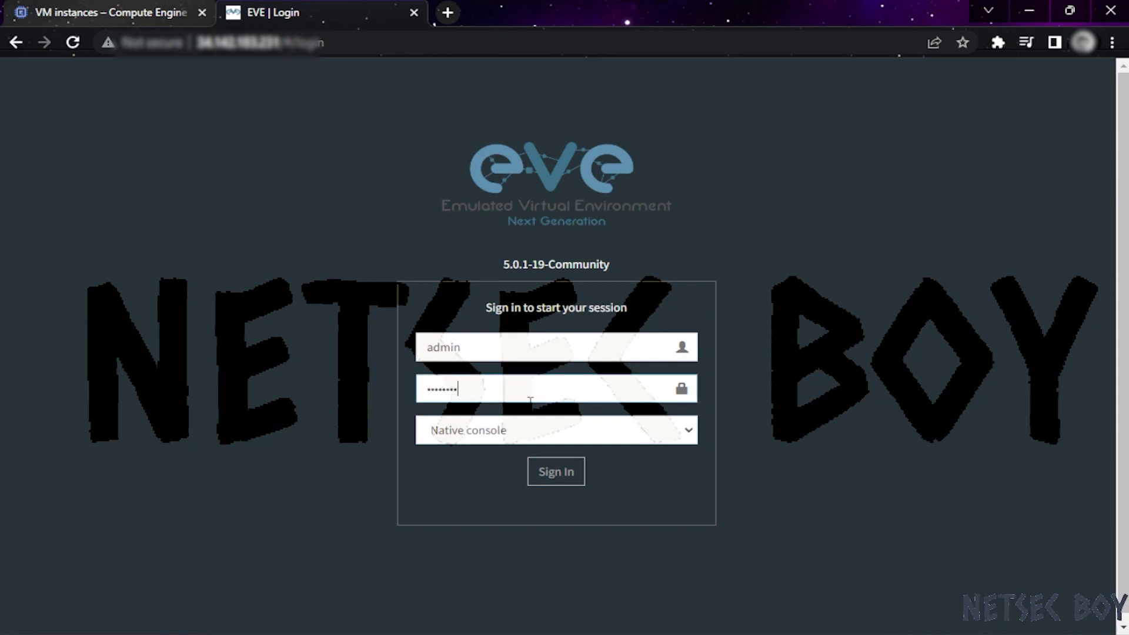
pyautogui.click(544, 479)
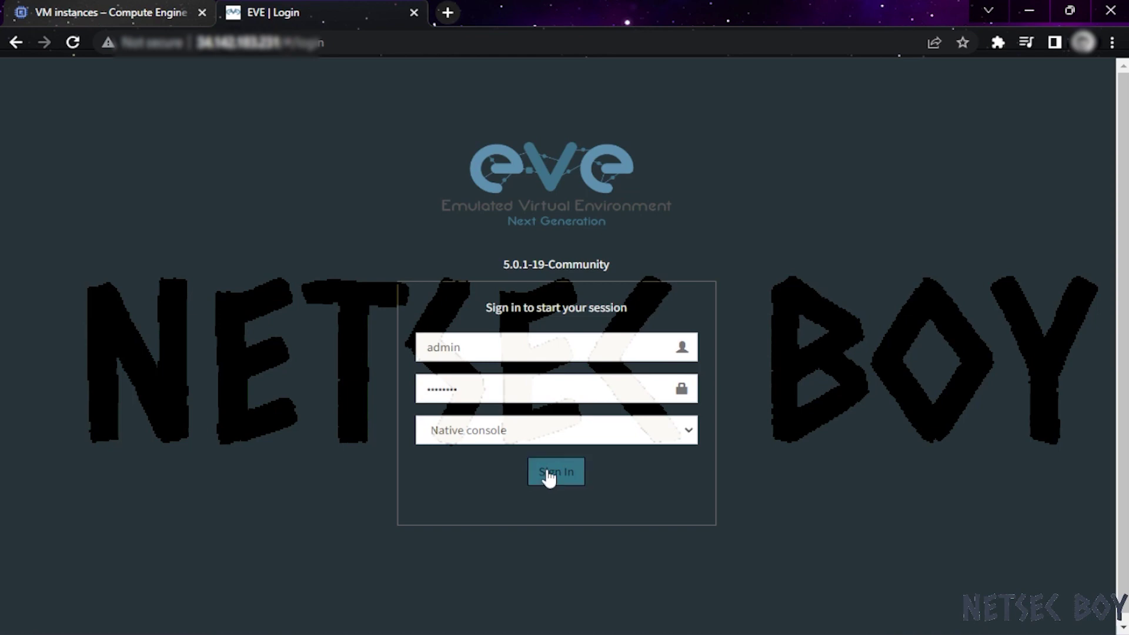
pyautogui.doubleClick(502, 391)
pyautogui.write('eve')
pyautogui.click(554, 480)
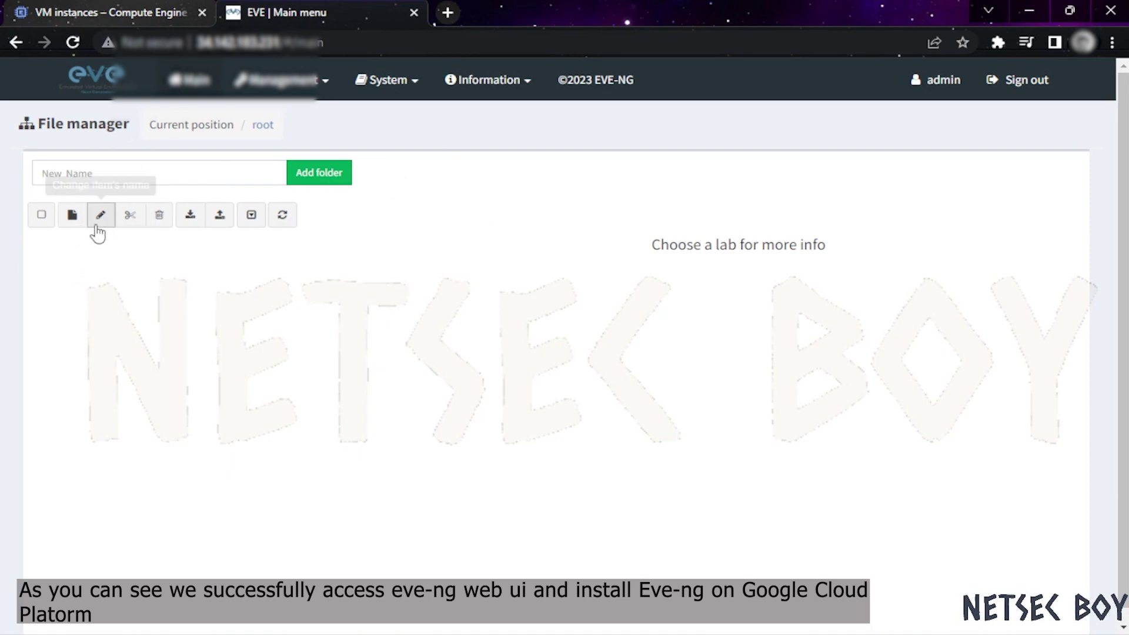
# Create and save a new lab named Lab1
pyautogui.click(78, 221)
pyautogui.click(193, 201)
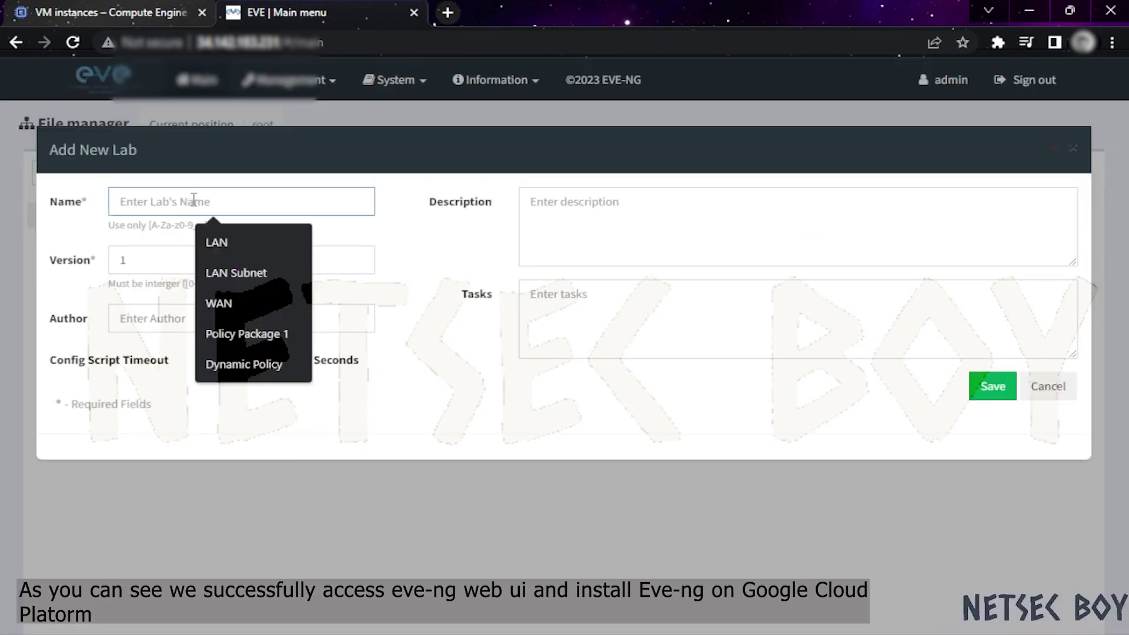
pyautogui.click(416, 429)
pyautogui.click(223, 200)
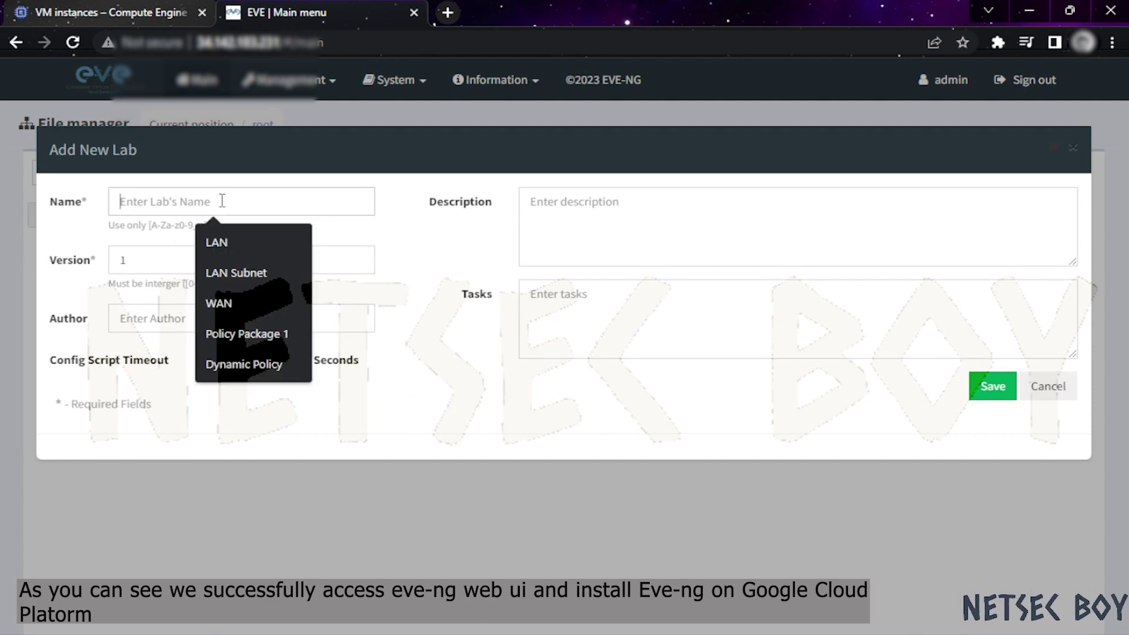
pyautogui.write('La')
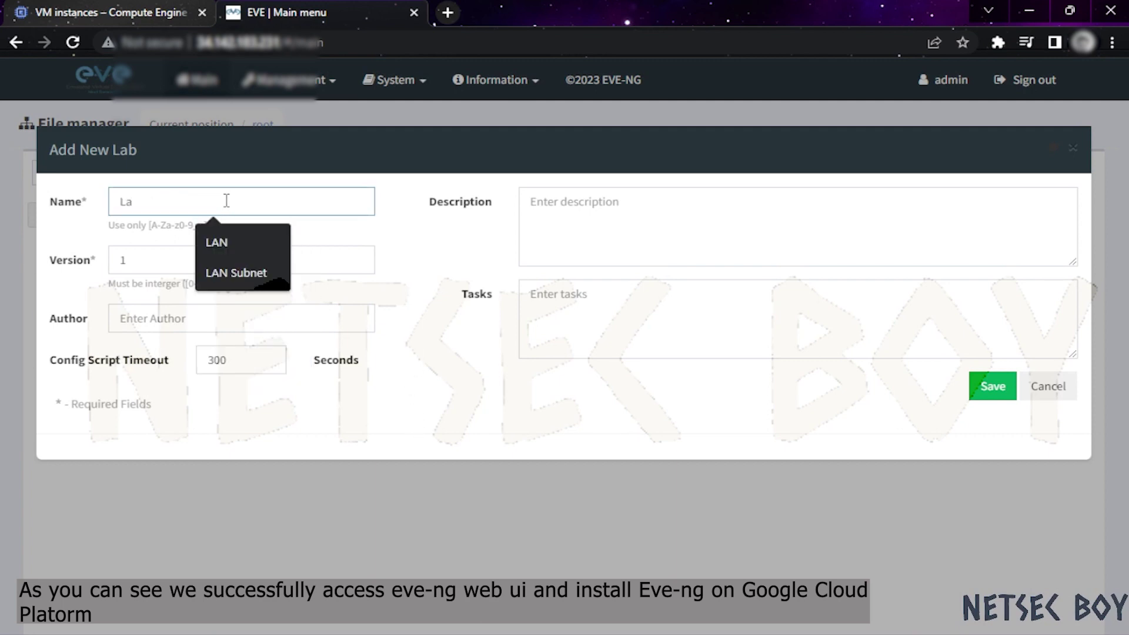
pyautogui.write('b1')
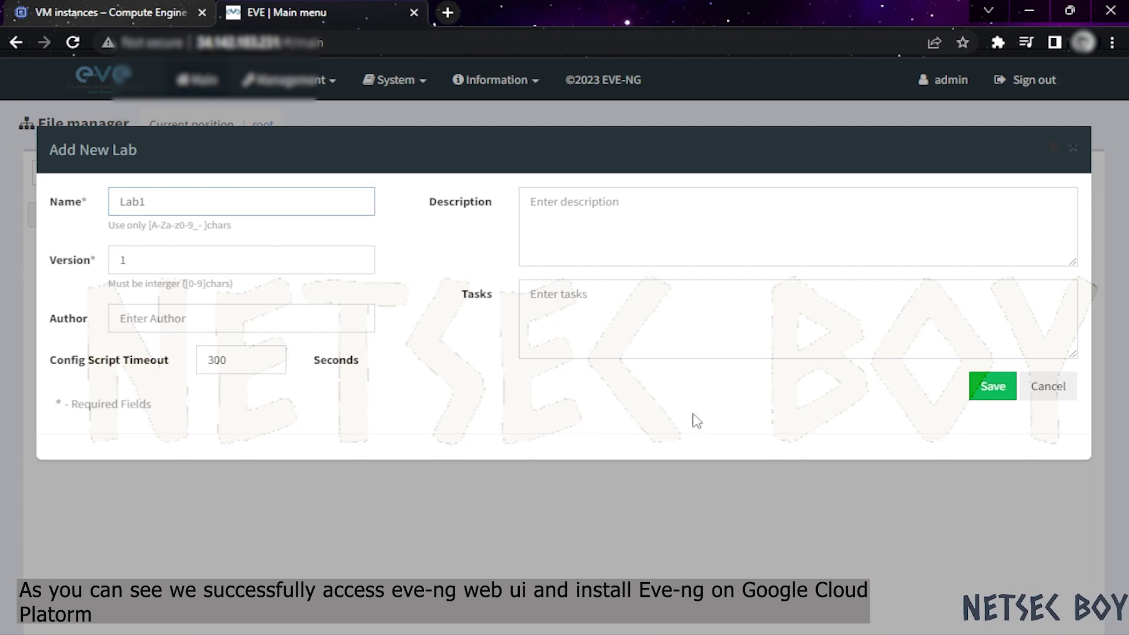
pyautogui.click(992, 396)
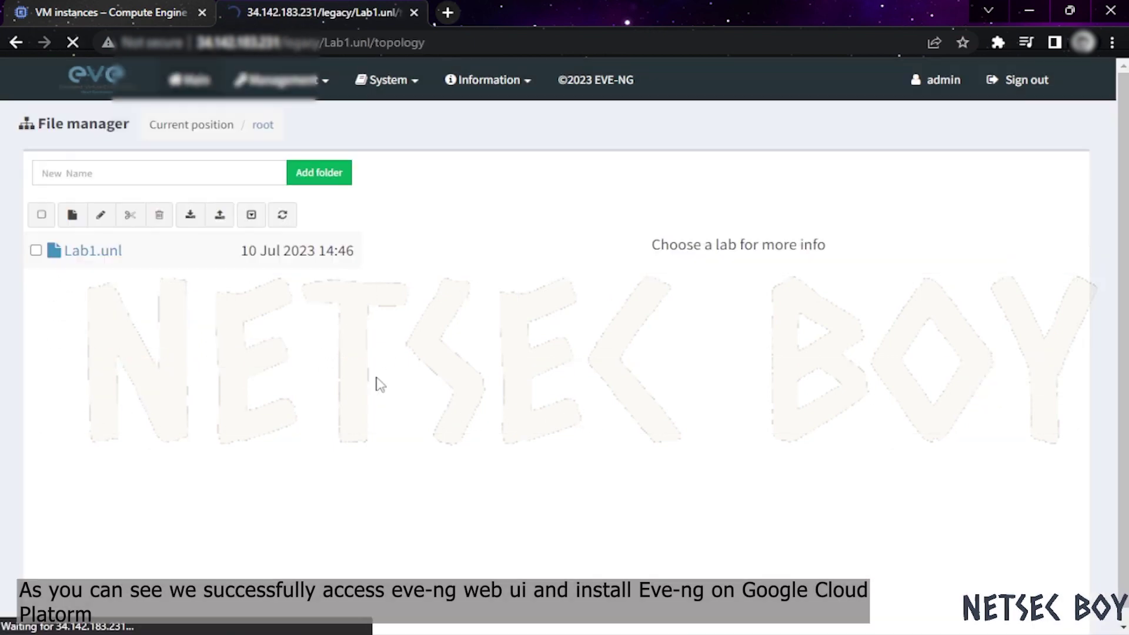
# Add a Virtual PC (VPCS) node to the Lab1 canvas
pyautogui.rightClick(304, 256)
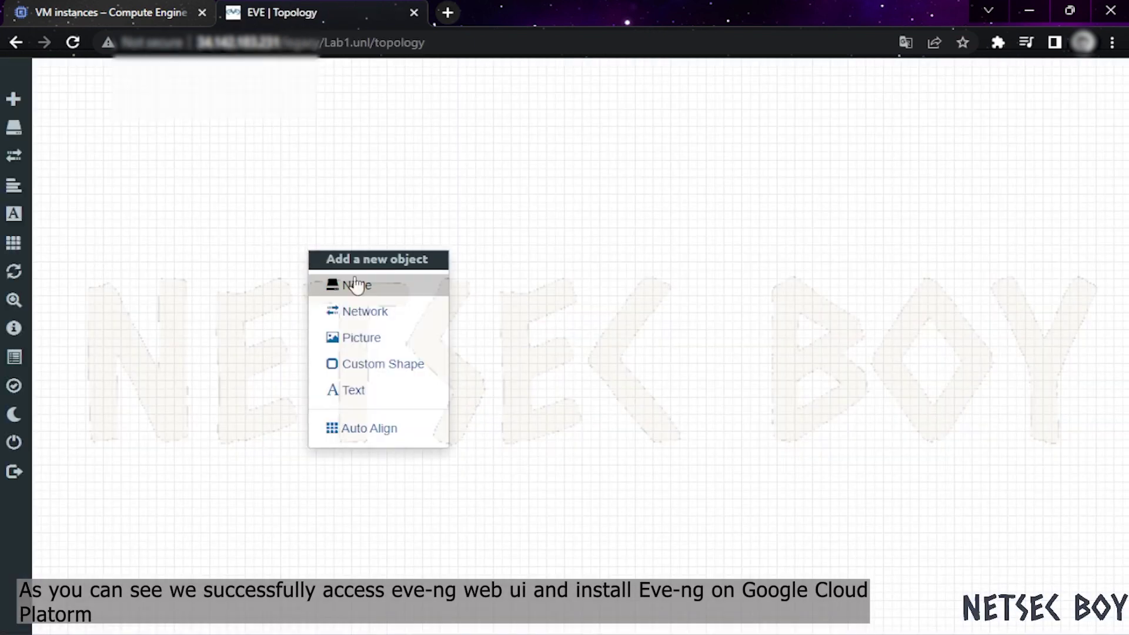
pyautogui.click(356, 284)
pyautogui.write('vpc')
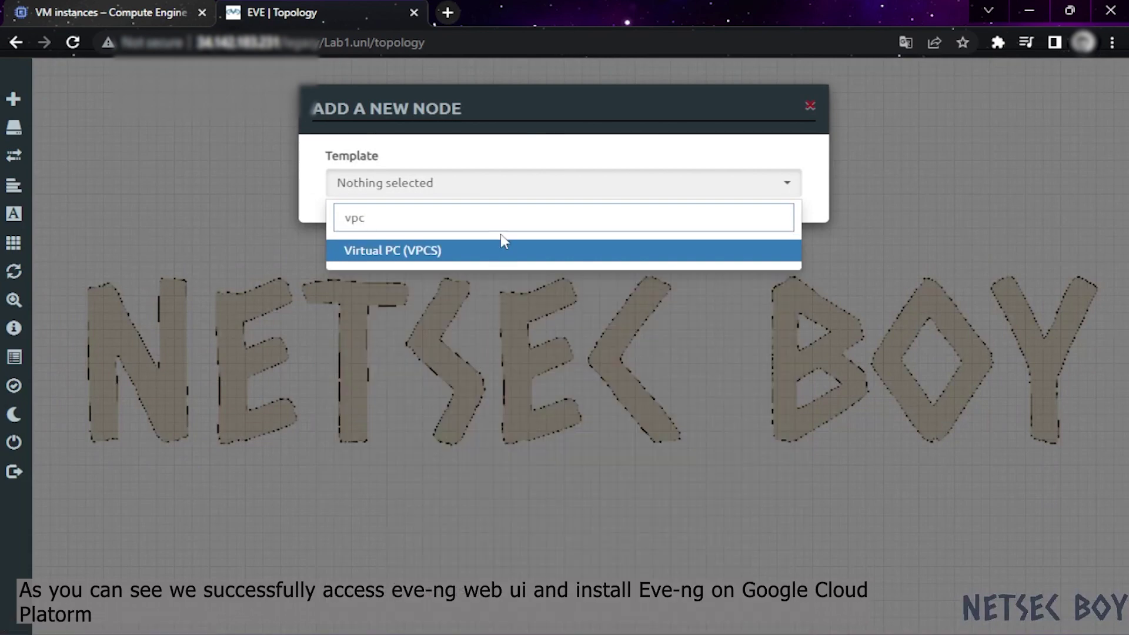
pyautogui.click(504, 250)
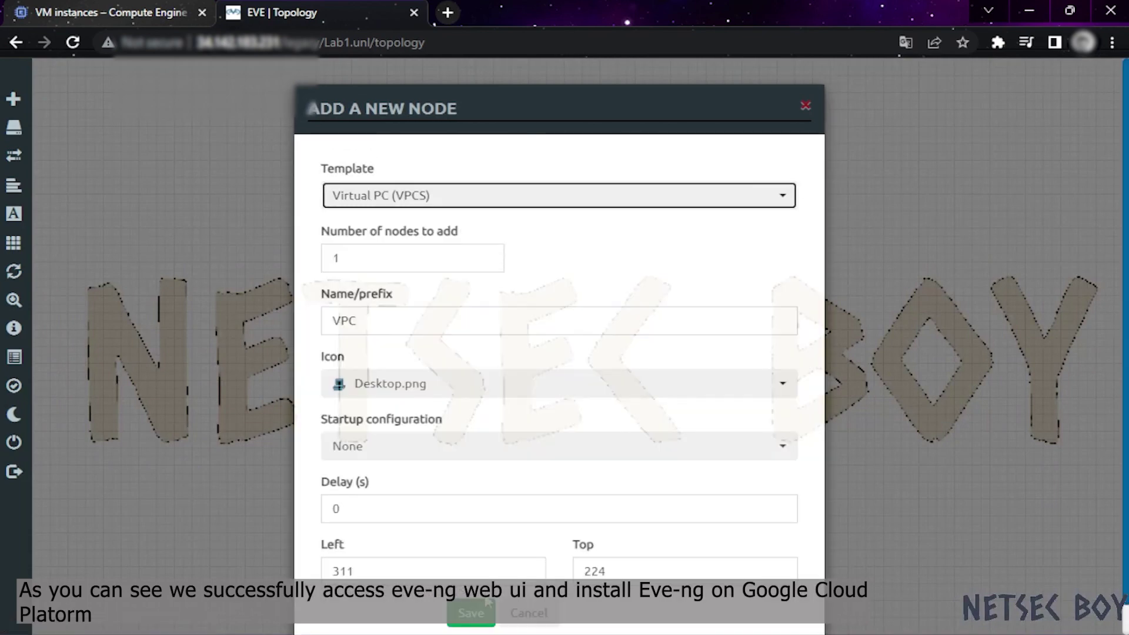
pyautogui.click(471, 613)
pyautogui.moveTo(311, 291); pyautogui.dragTo(327, 296)
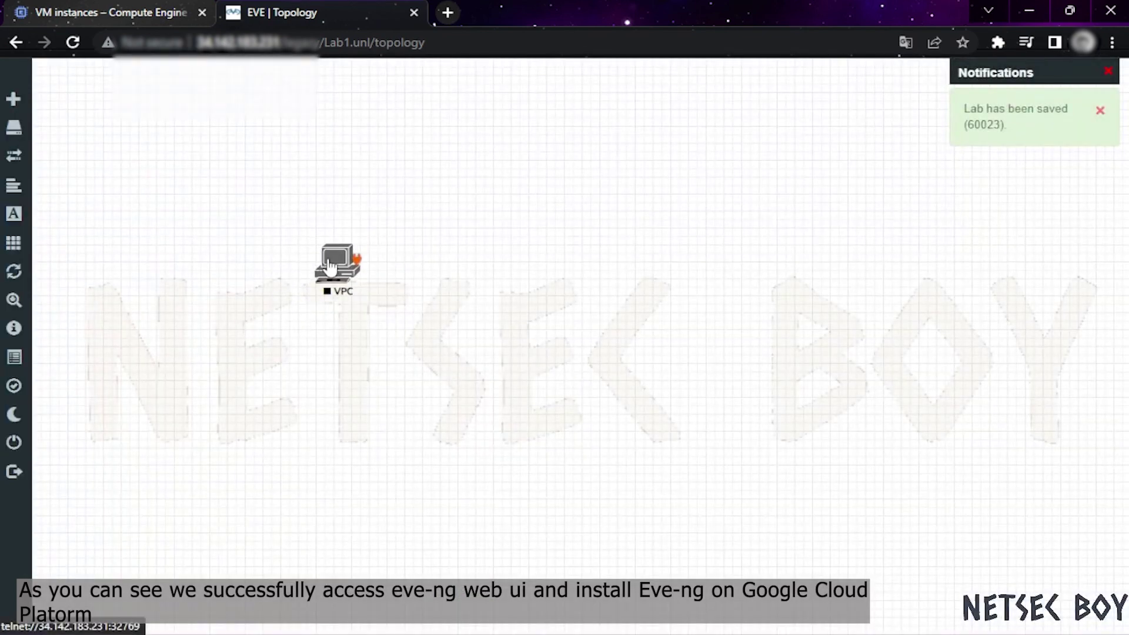
# Start the VPC node, open its console, then close the console session
pyautogui.rightClick(344, 258)
pyautogui.click(419, 292)
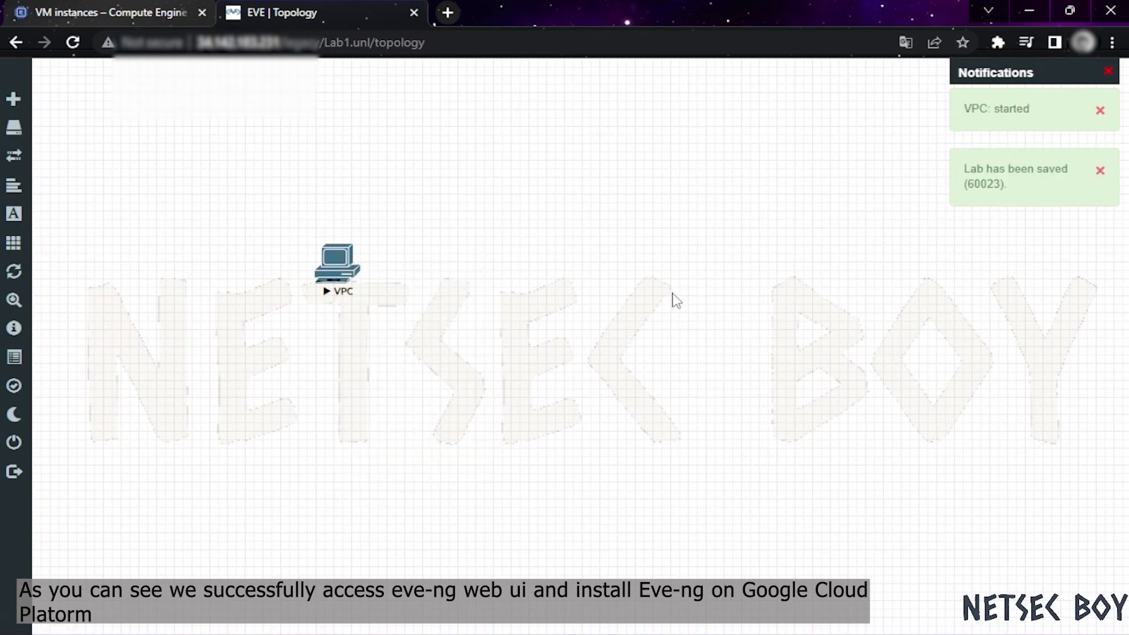
pyautogui.click(337, 261)
pyautogui.click(560, 160)
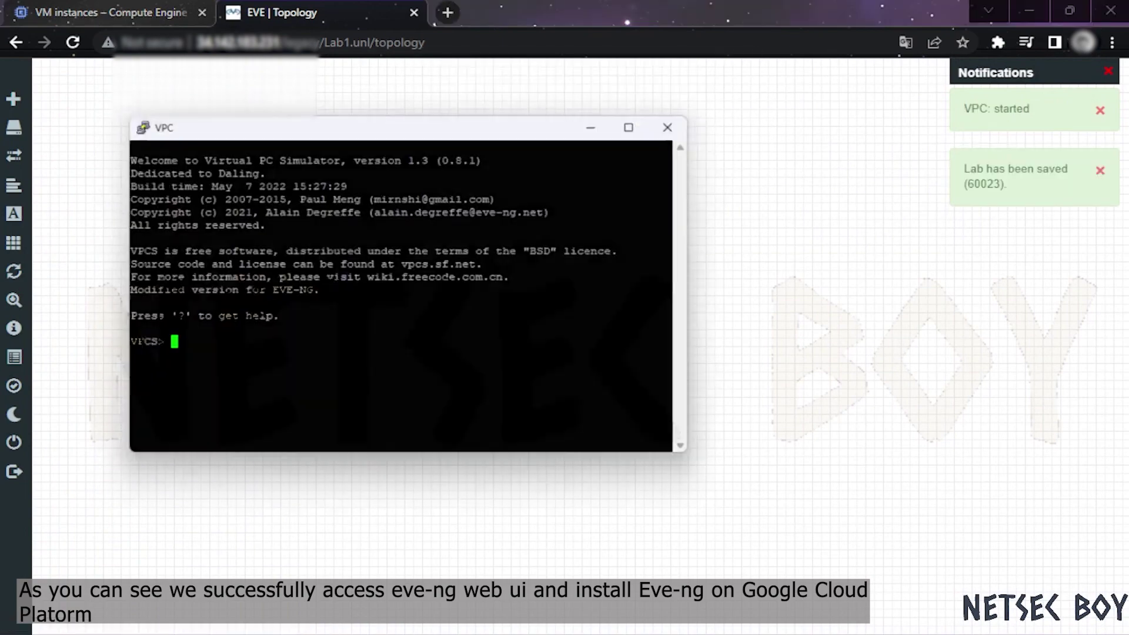
pyautogui.moveTo(377, 120); pyautogui.dragTo(742, 120)
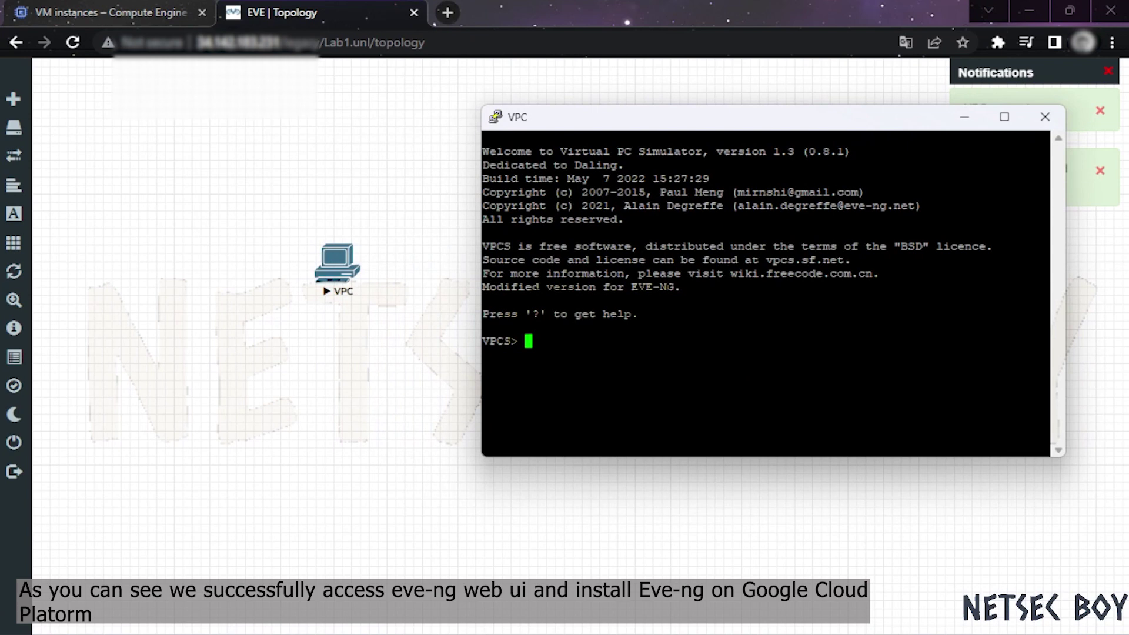
pyautogui.click(1043, 118)
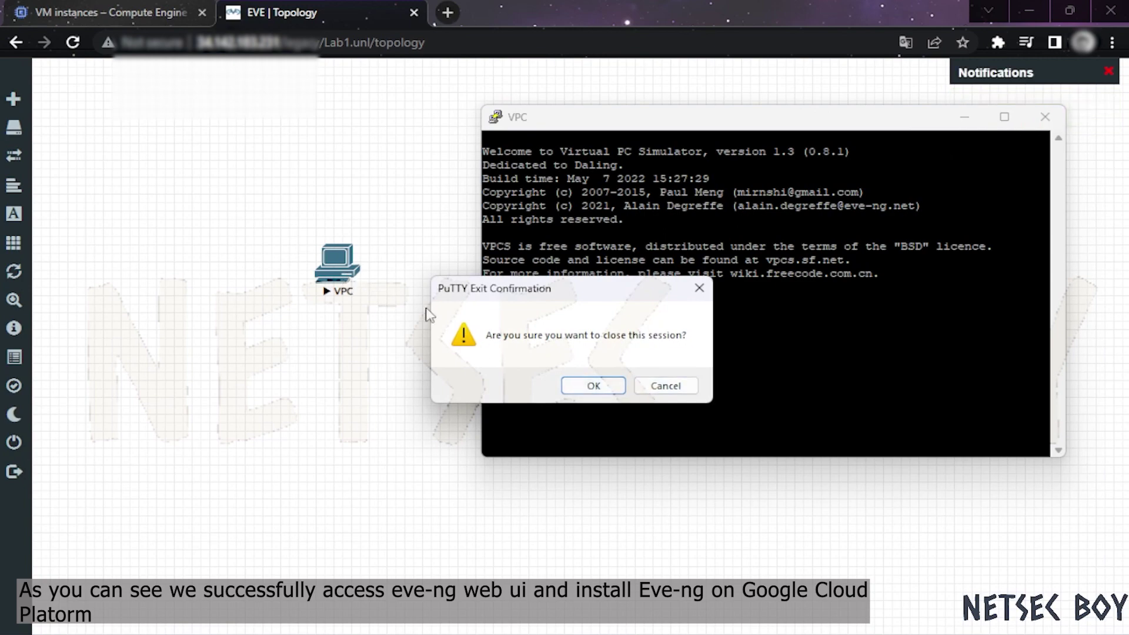
pyautogui.click(594, 386)
# Stop the VPC node so it is left powered off
pyautogui.rightClick(353, 259)
pyautogui.click(394, 310)
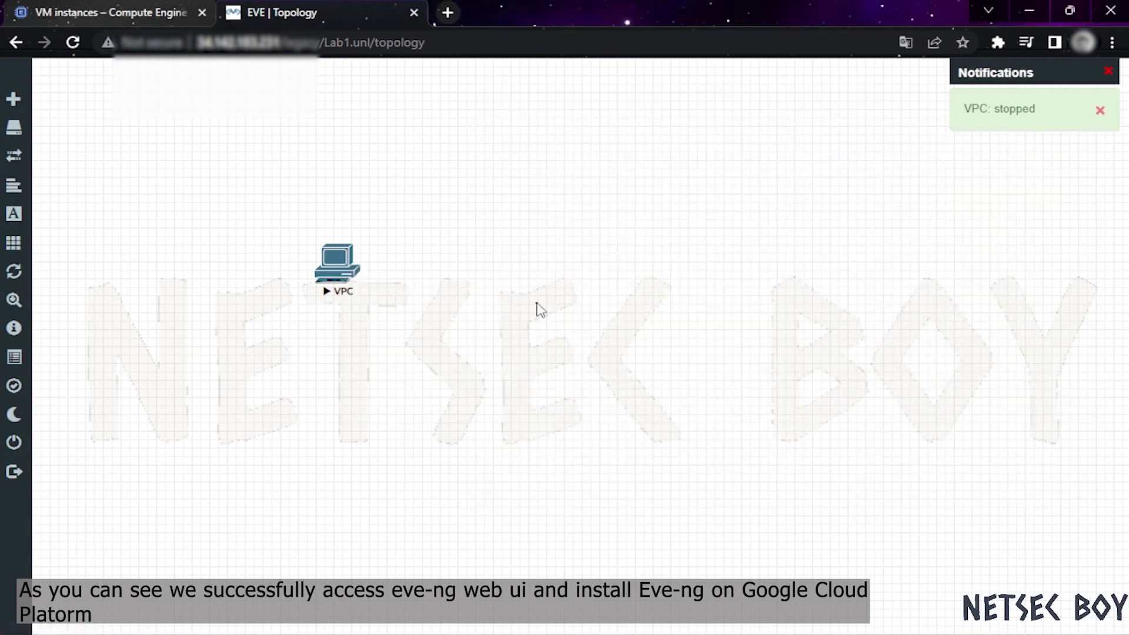
pyautogui.rightClick(333, 277)
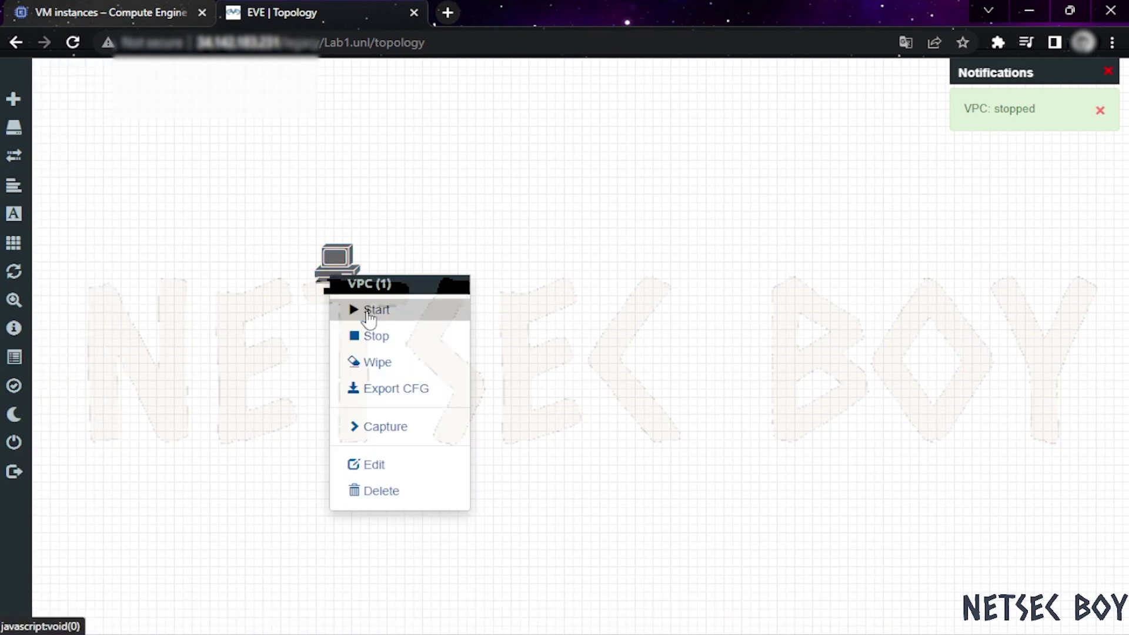
pyautogui.click(597, 322)
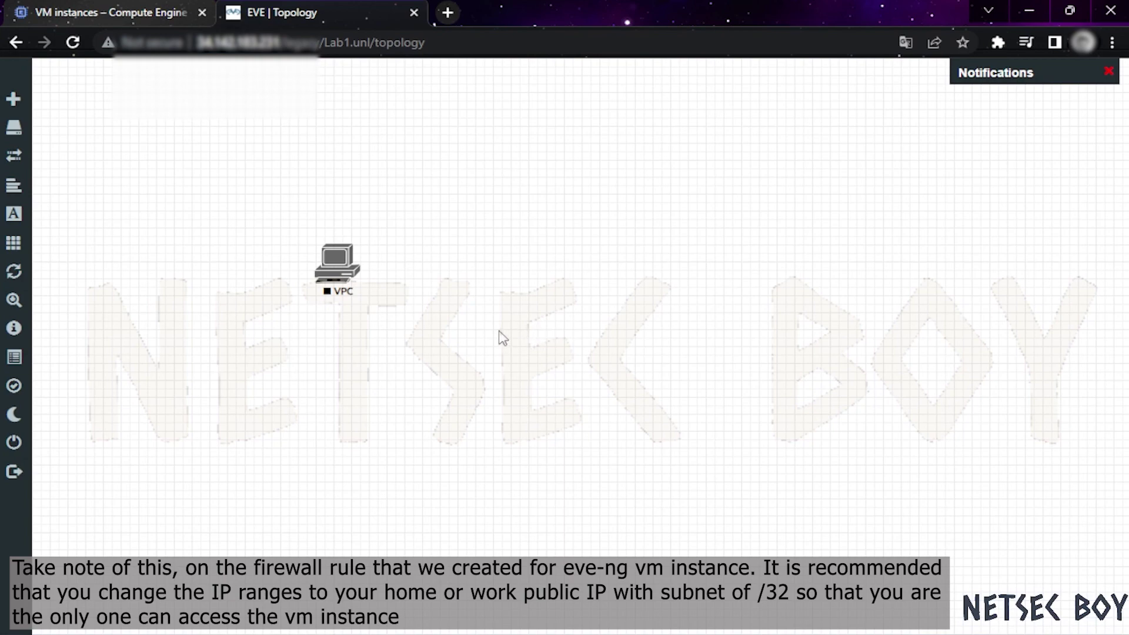
# Back in Cloud Console, go to VPC network > Firewall and open ingress-eve's details
pyautogui.click(97, 13)
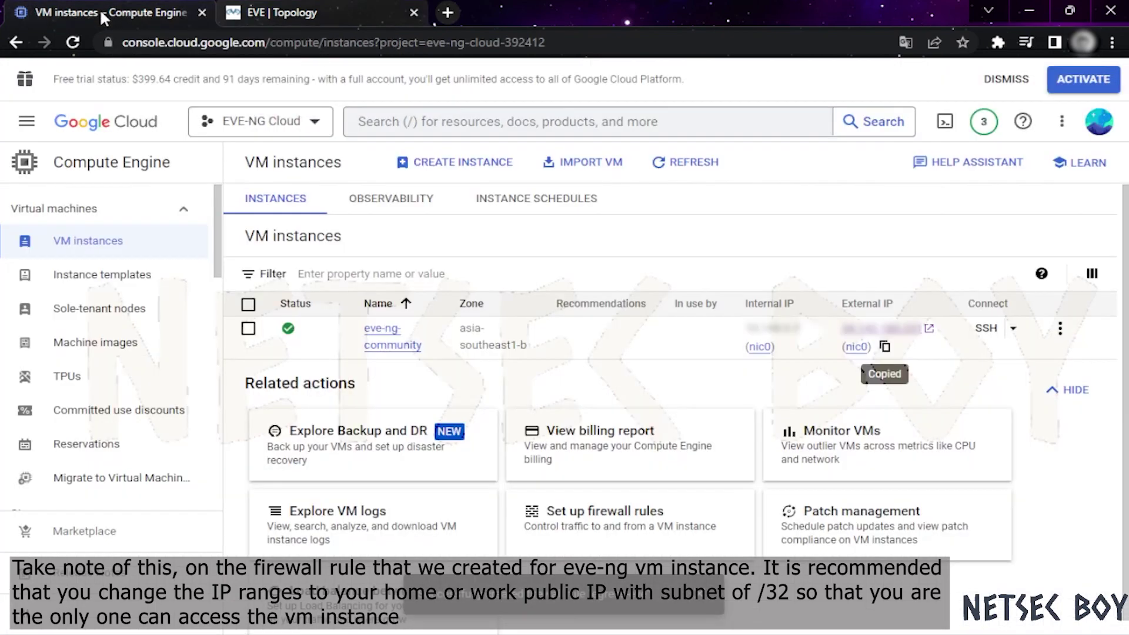
pyautogui.click(38, 135)
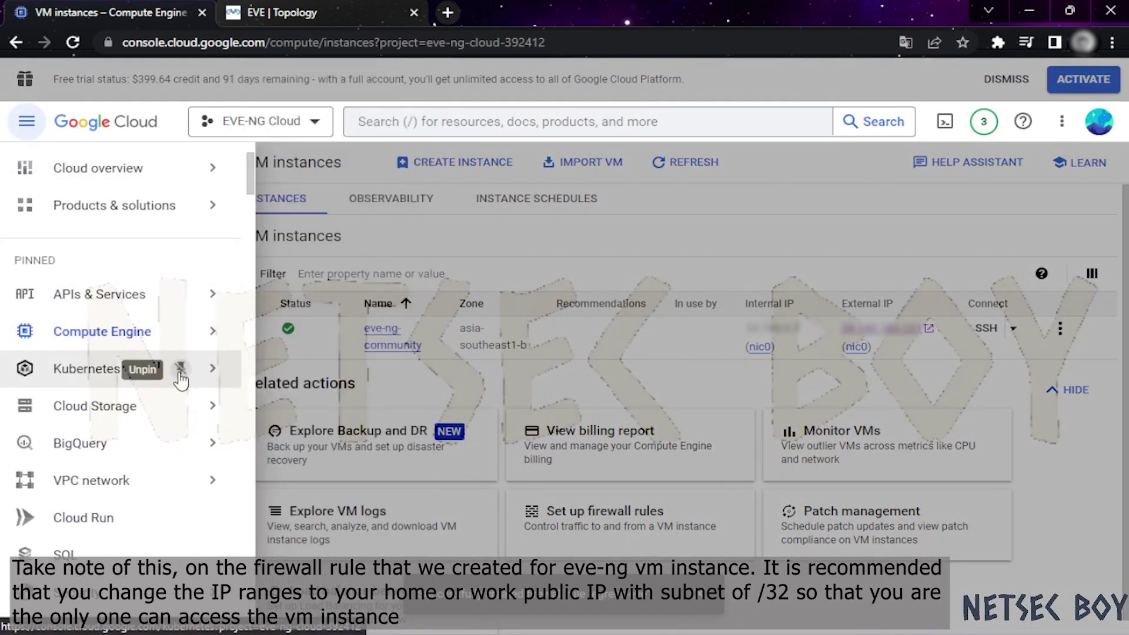
pyautogui.scroll(-2, 221, 383)
pyautogui.moveTo(182, 396)
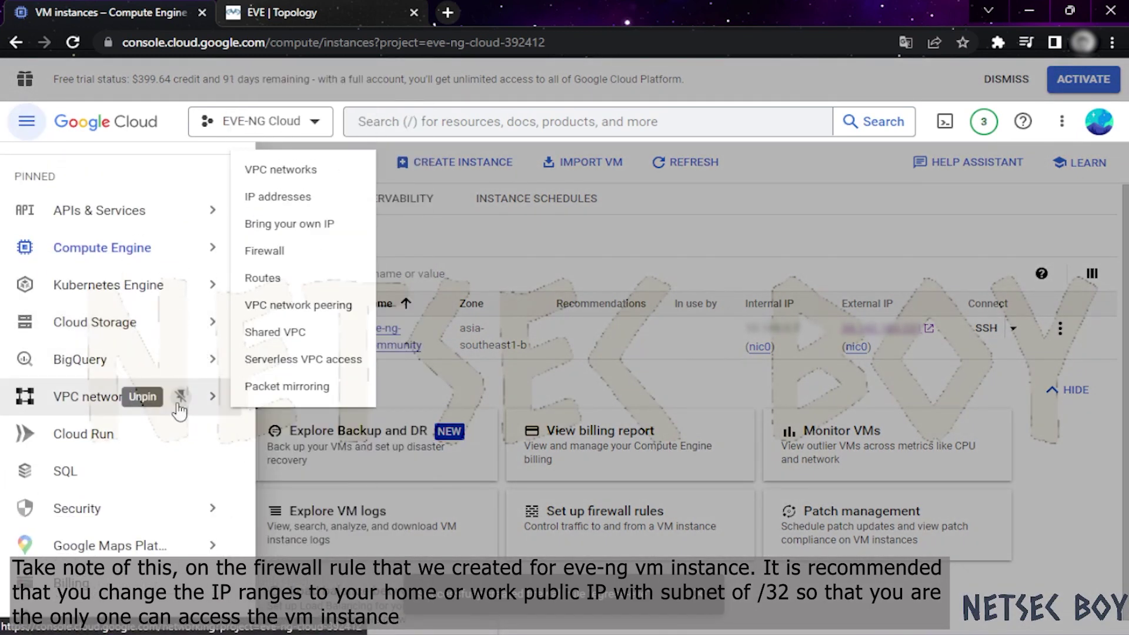
pyautogui.click(288, 251)
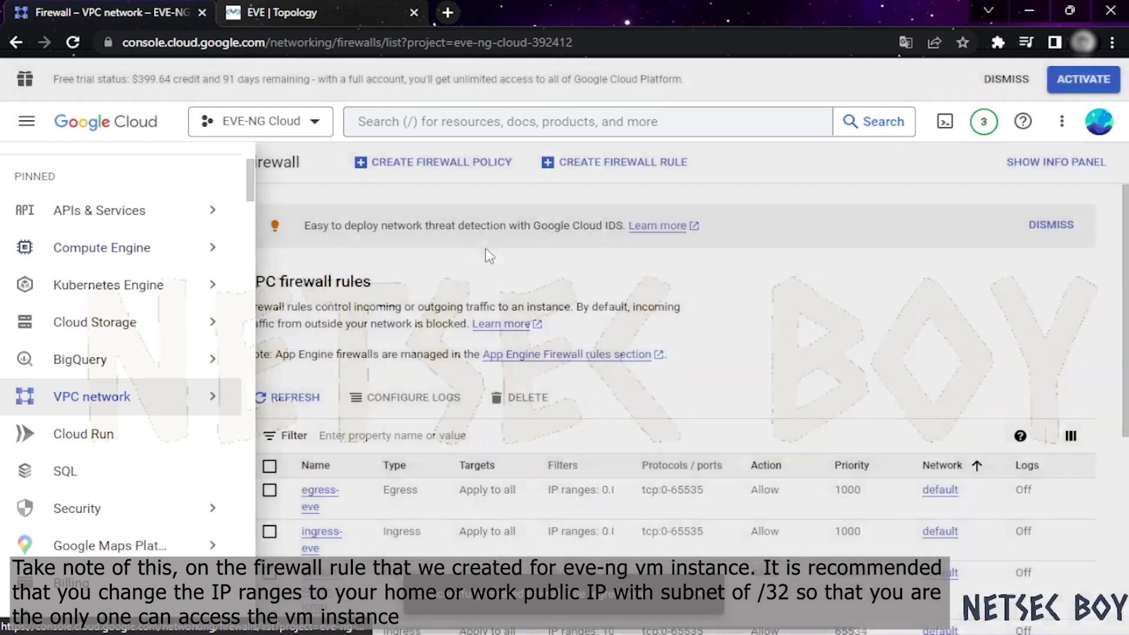
pyautogui.scroll(-3, 852, 320)
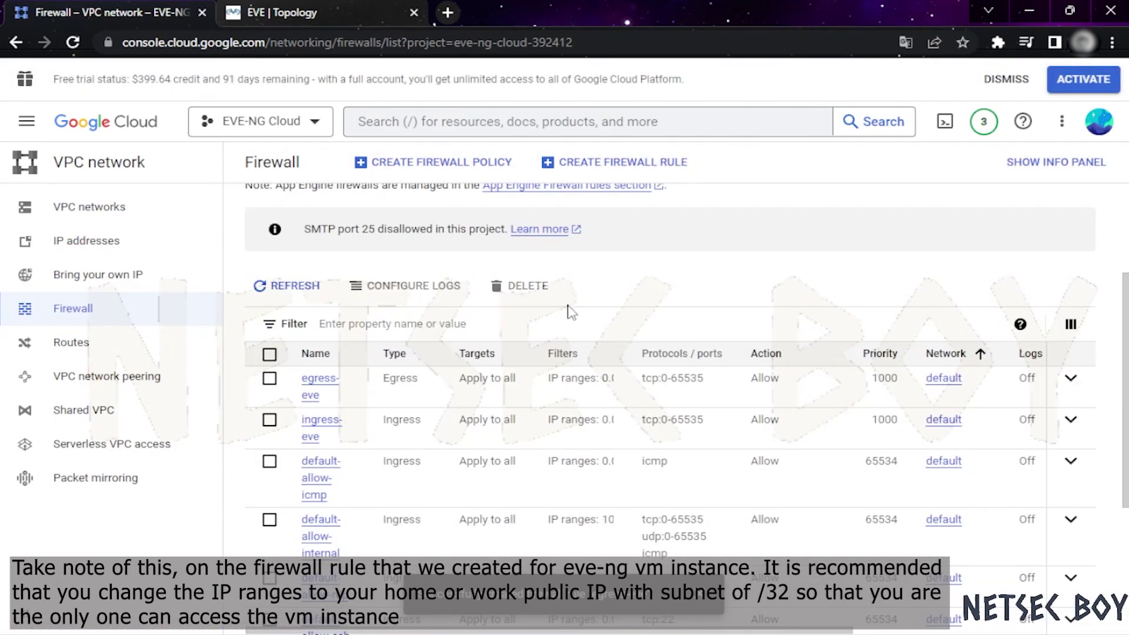
pyautogui.scroll(-2, 588, 300)
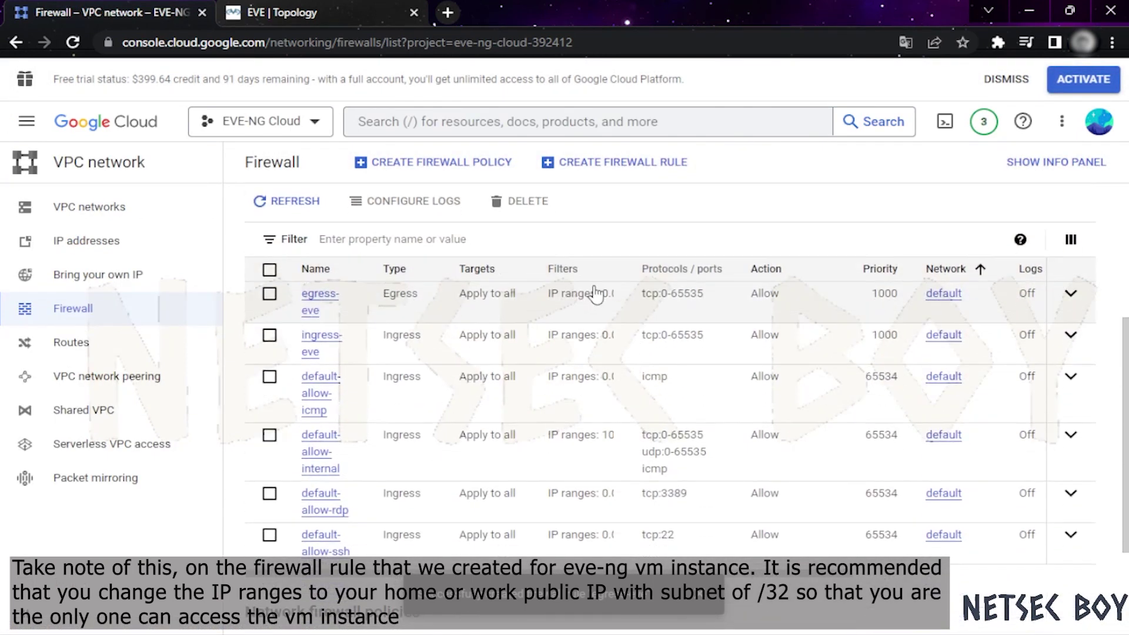
pyautogui.click(334, 344)
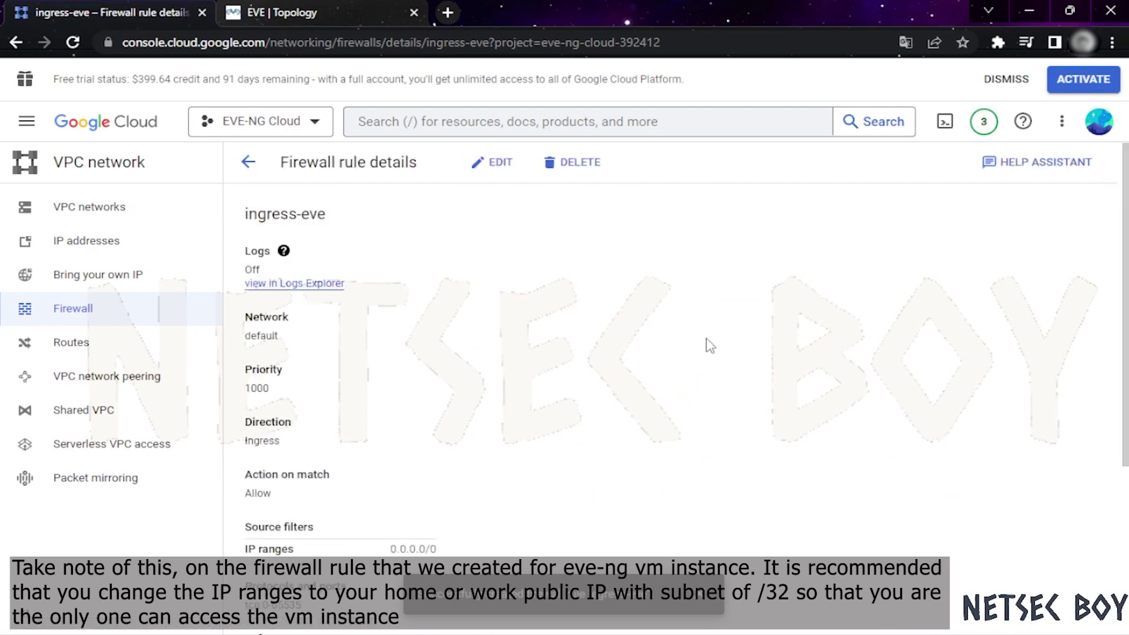
pyautogui.scroll(-2, 708, 346)
pyautogui.scroll(-3, 647, 319)
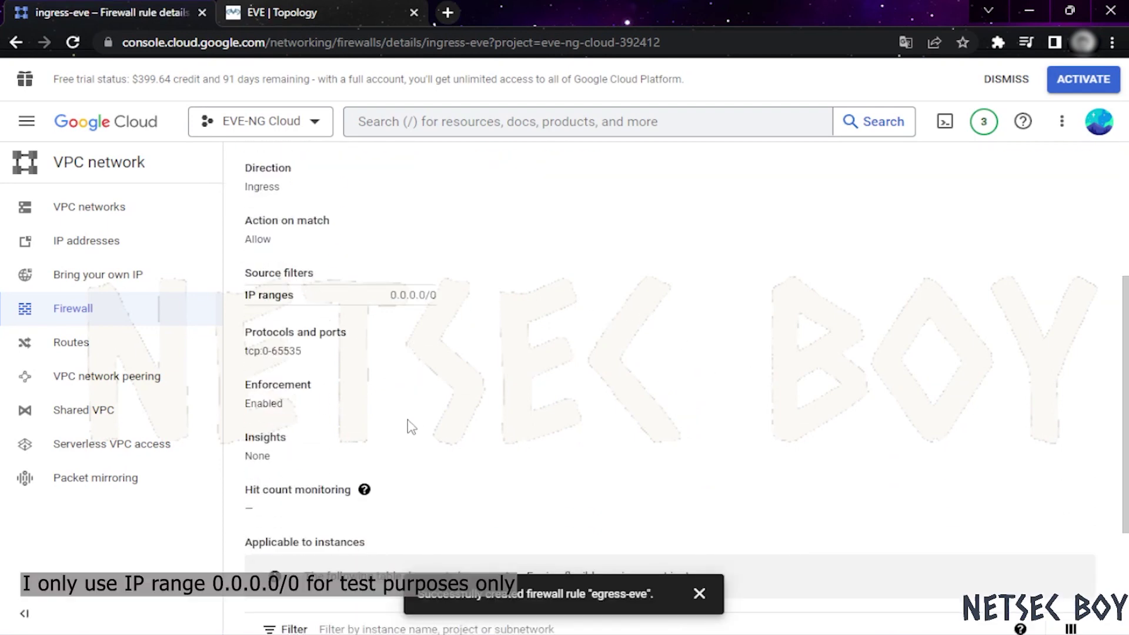
pyautogui.scroll(1, 410, 435)
pyautogui.moveTo(383, 381); pyautogui.dragTo(441, 385)
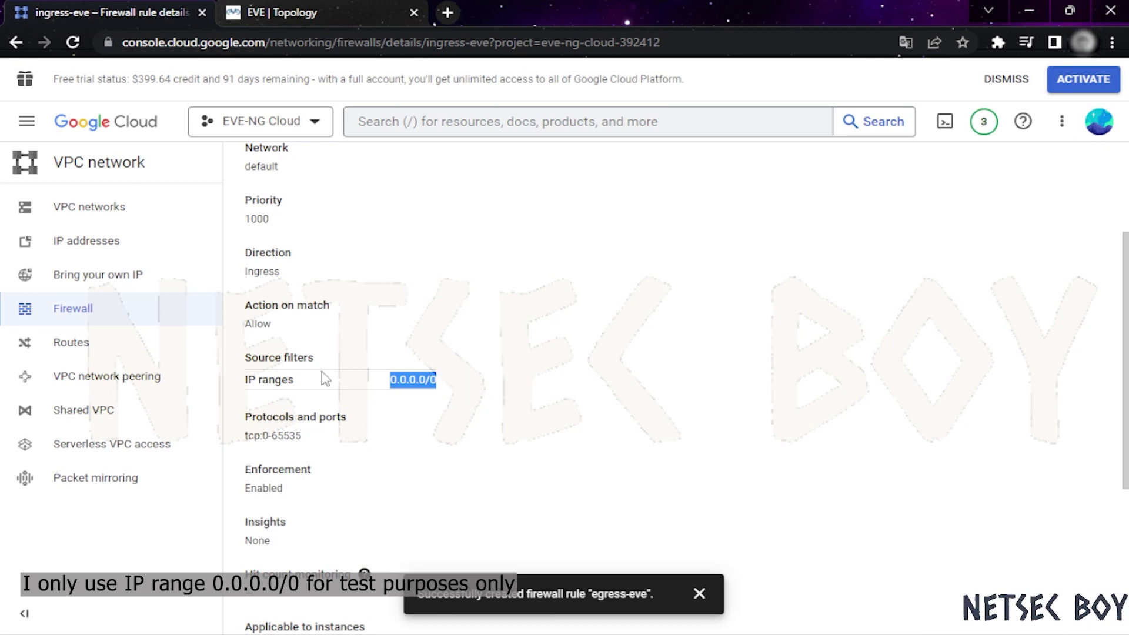
pyautogui.click(449, 380)
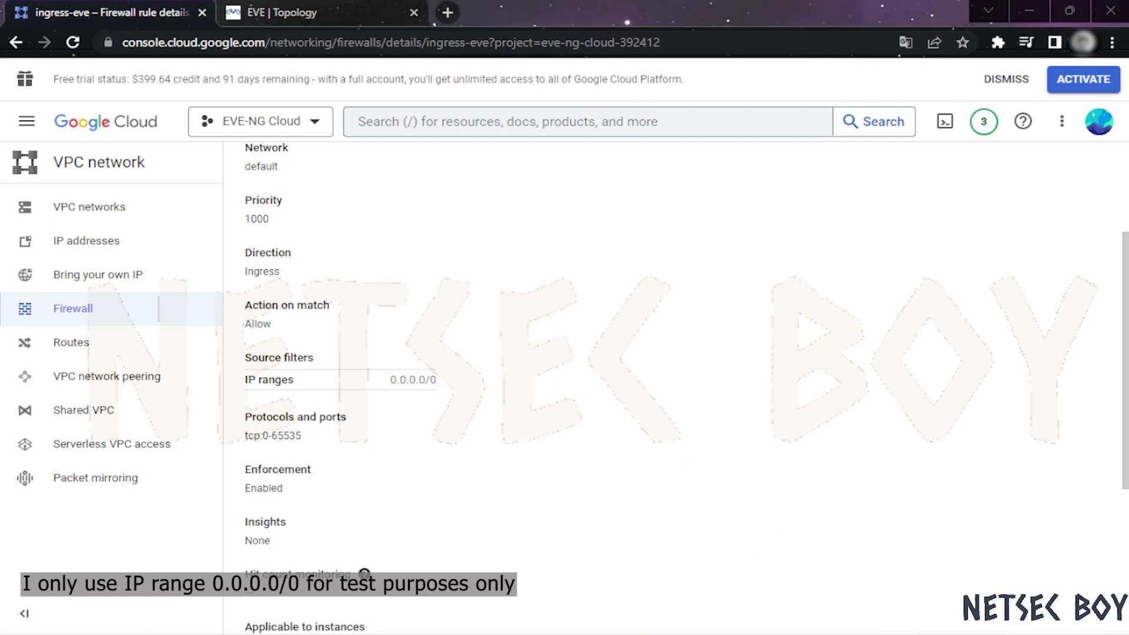
pyautogui.moveTo(389, 380); pyautogui.dragTo(441, 383)
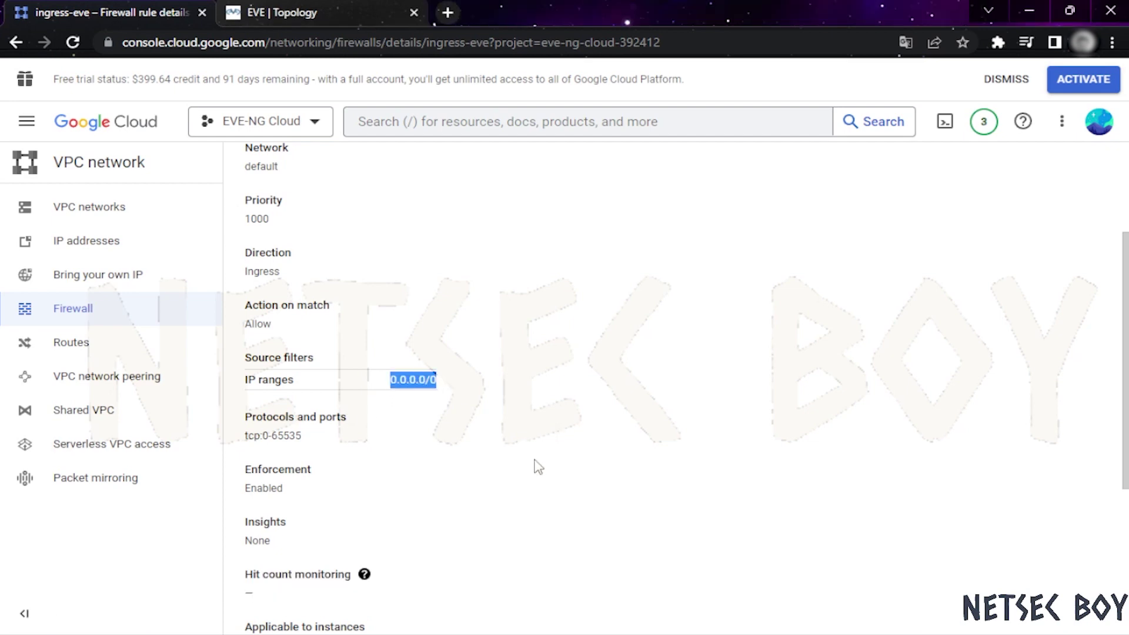